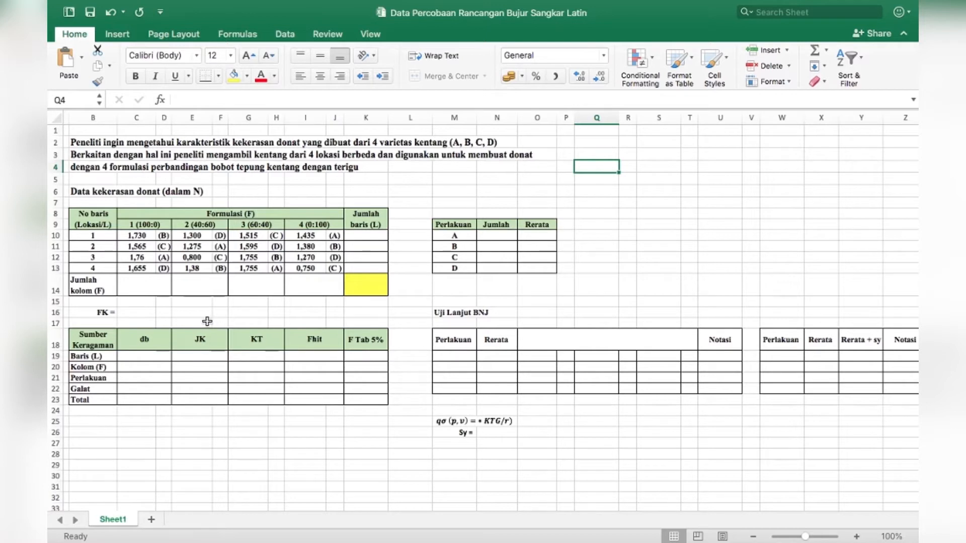
# Total formulation 1 in the Jumlah kolom row by entering =SUM(C10:C13) in C14.
pyautogui.click(142, 286)
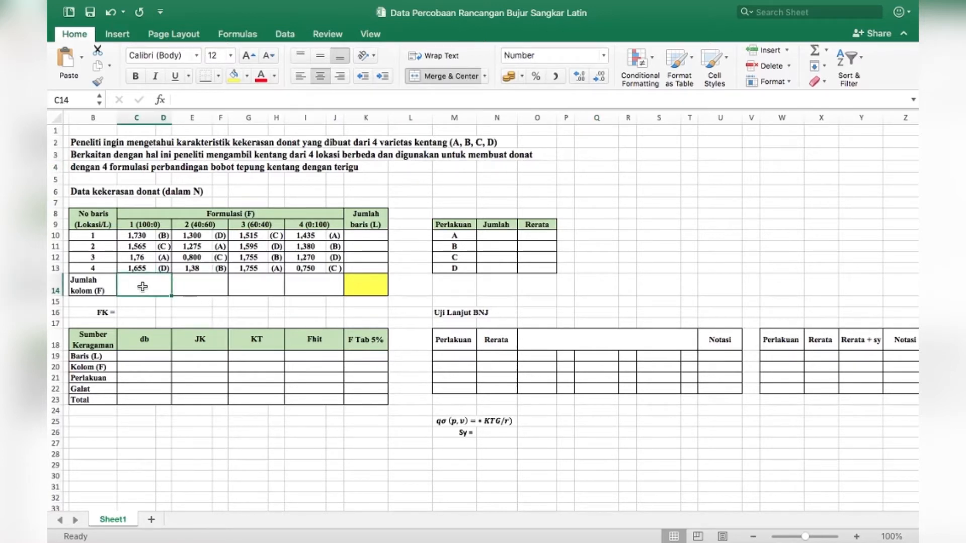
pyautogui.write('=sum')
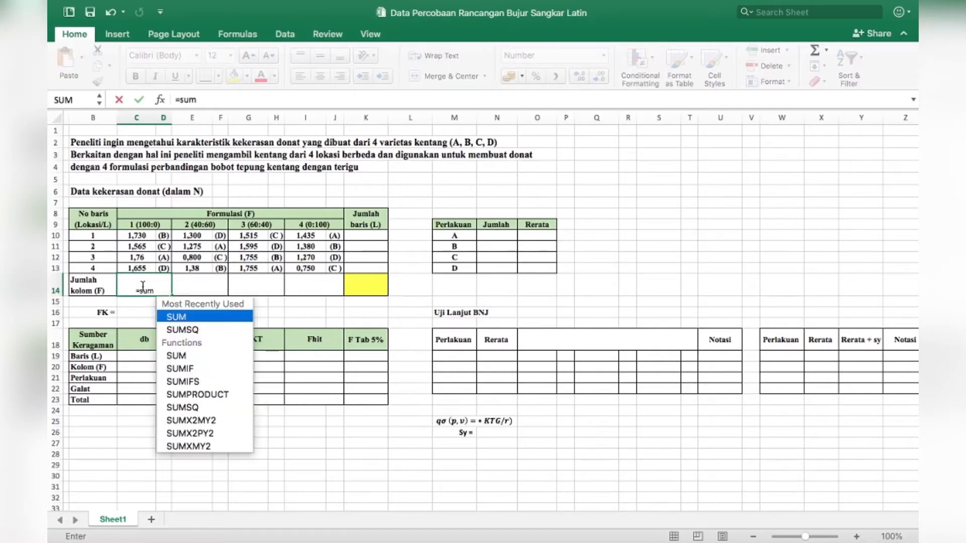
pyautogui.doubleClick(205, 313)
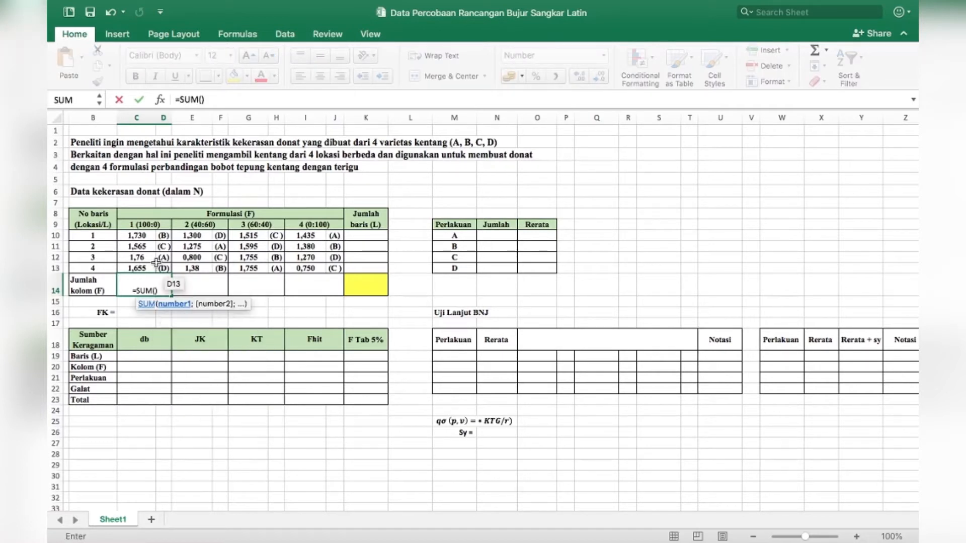
pyautogui.moveTo(139, 235); pyautogui.dragTo(144, 266)
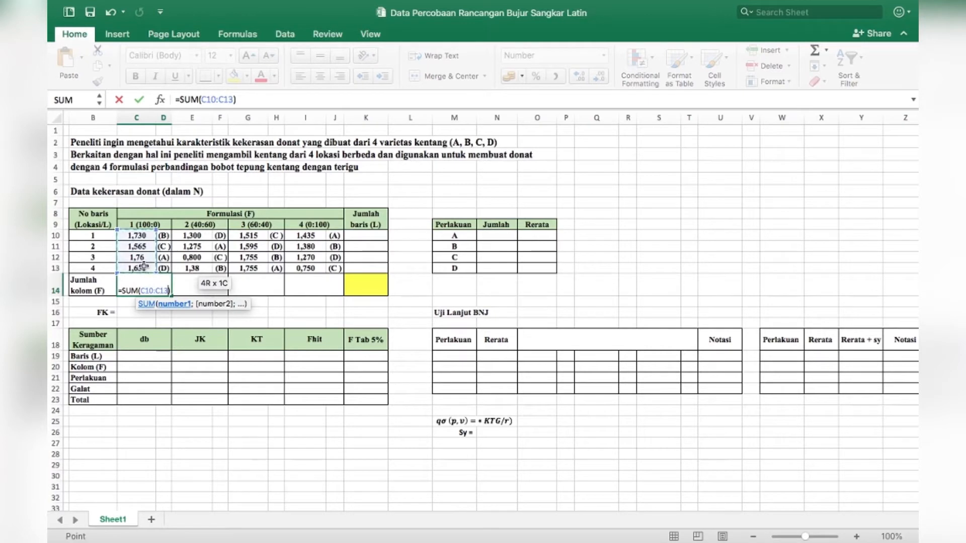
pyautogui.press('Return')
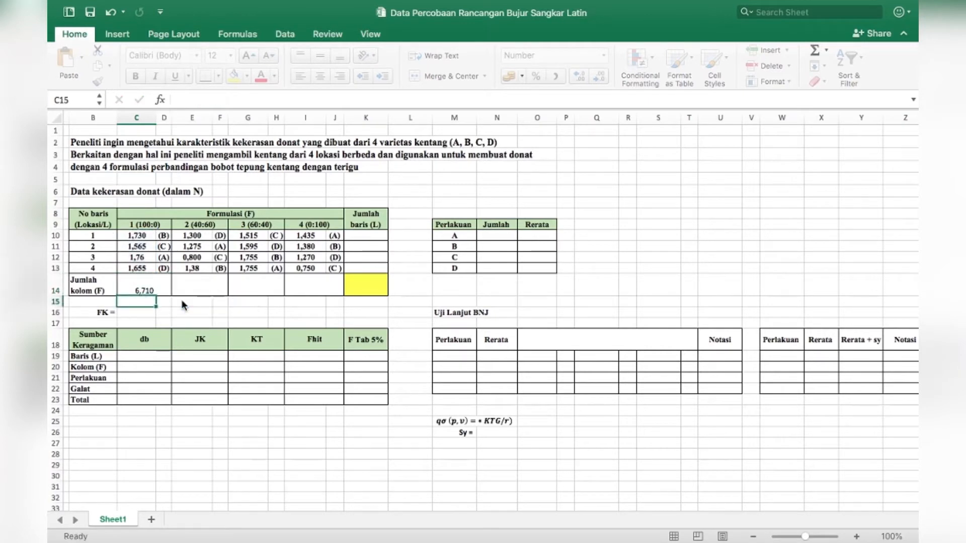
# Fill the C14 column total across the Jumlah kolom row to formulations 2, 3 and 4.
pyautogui.click(165, 283)
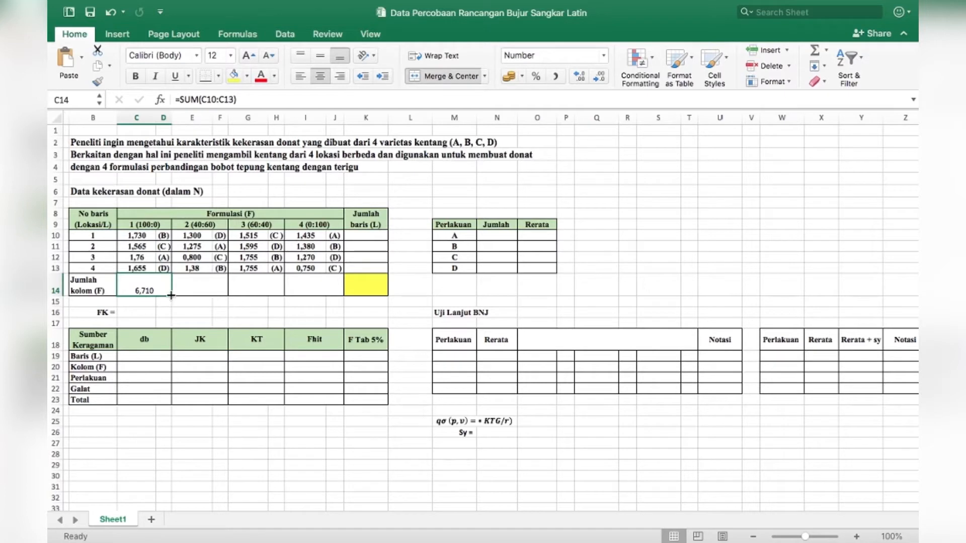
pyautogui.moveTo(171, 295); pyautogui.dragTo(332, 294)
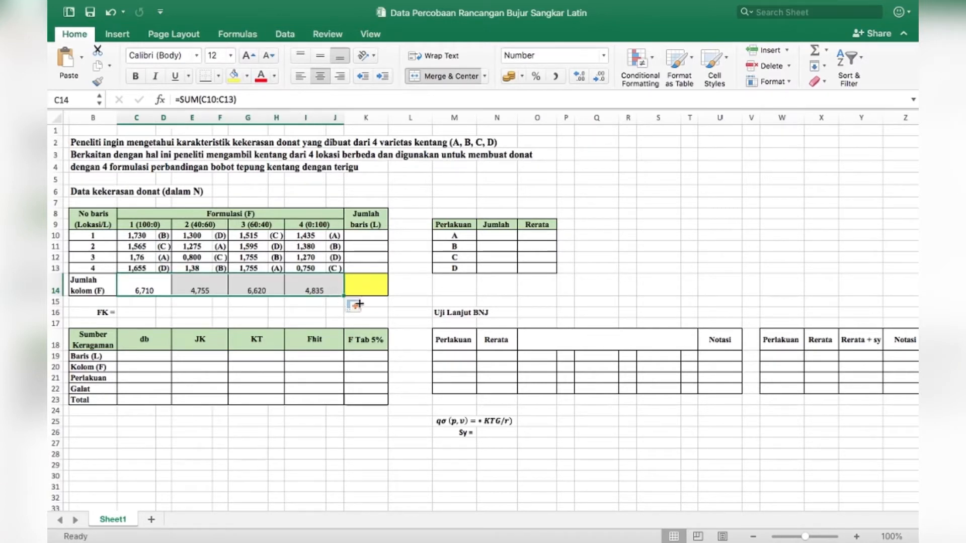
pyautogui.click(421, 291)
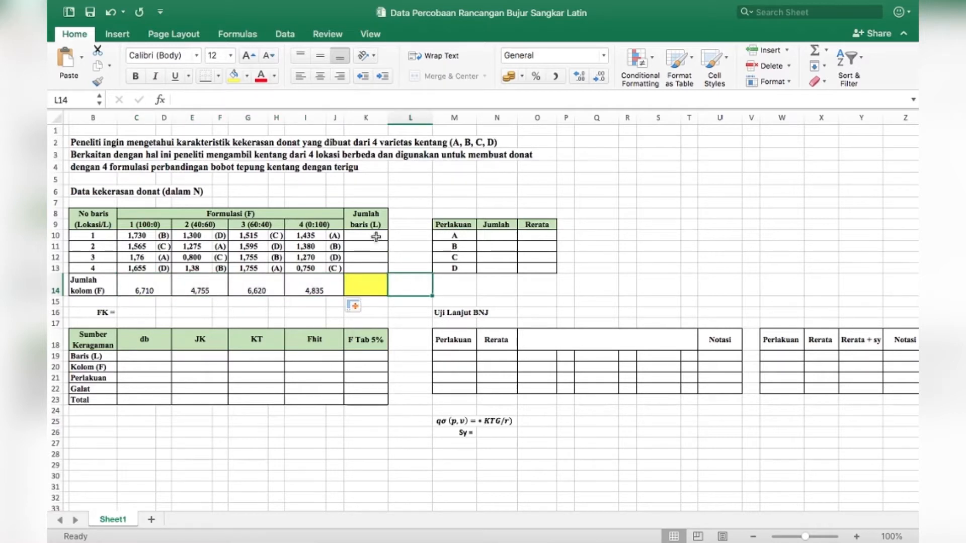
# Enter the first row total in K10 as =C10+E10+G10+I10 and fill the formula down to K13.
pyautogui.click(376, 237)
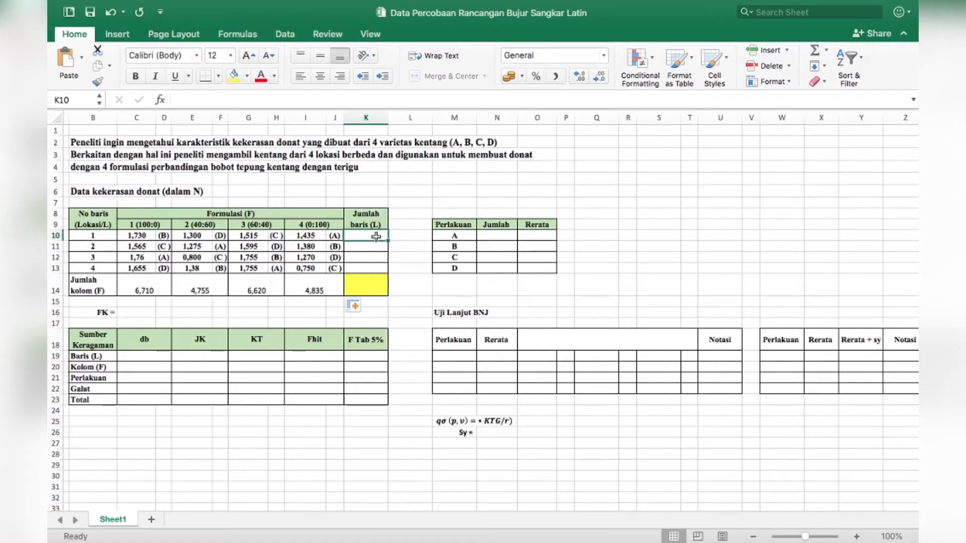
pyautogui.write('=')
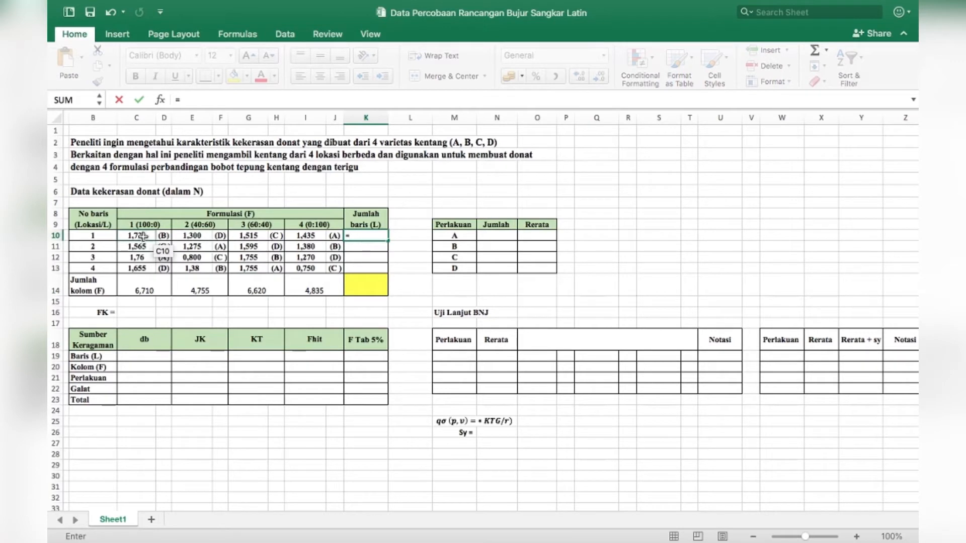
pyautogui.click(144, 237)
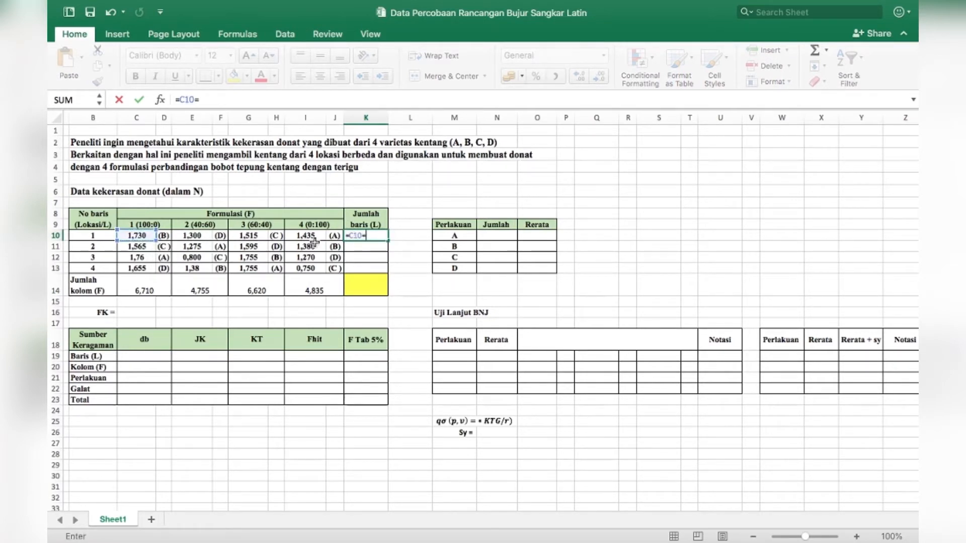
pyautogui.click(202, 237)
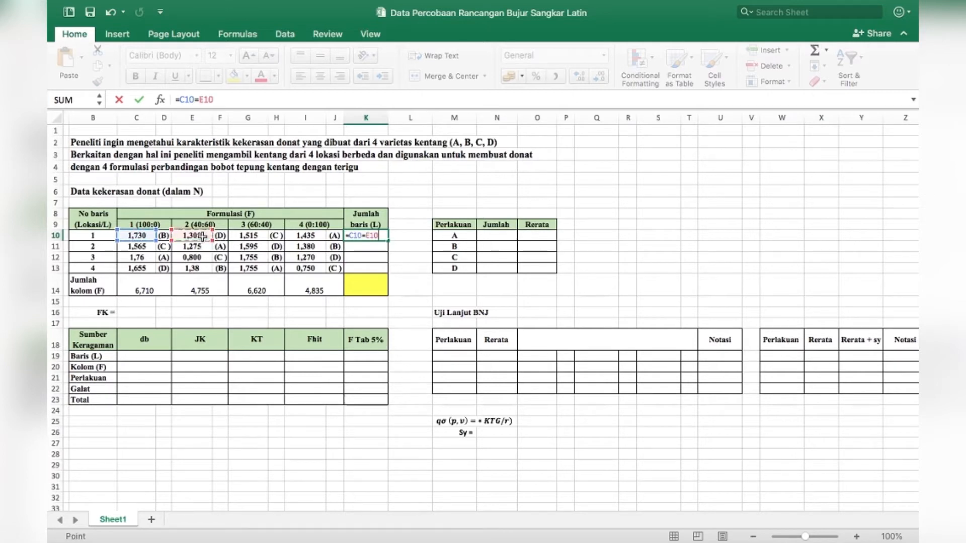
pyautogui.press('BackSpace')
pyautogui.press('BackSpace')
pyautogui.press('BackSpace')
pyautogui.press('BackSpace')
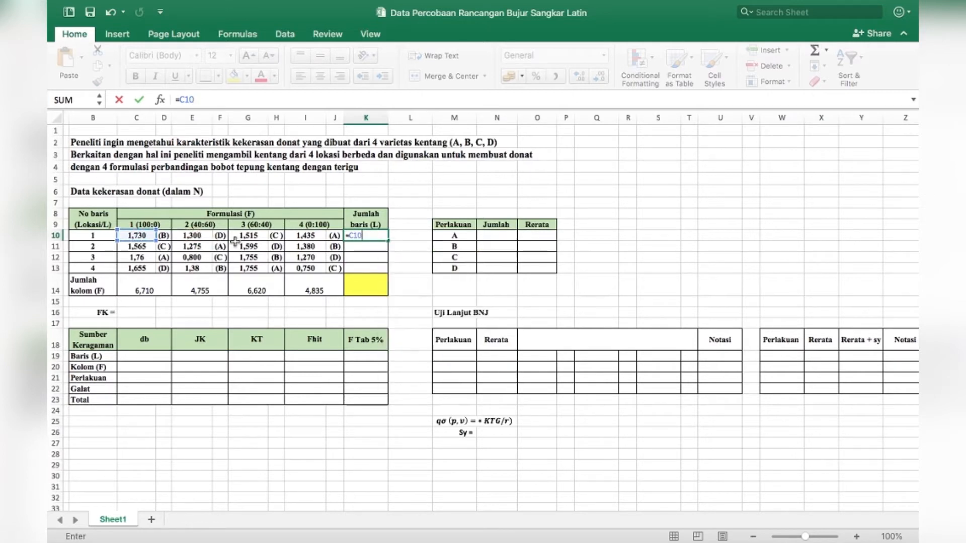
pyautogui.write('+')
pyautogui.click(191, 236)
pyautogui.click(261, 237)
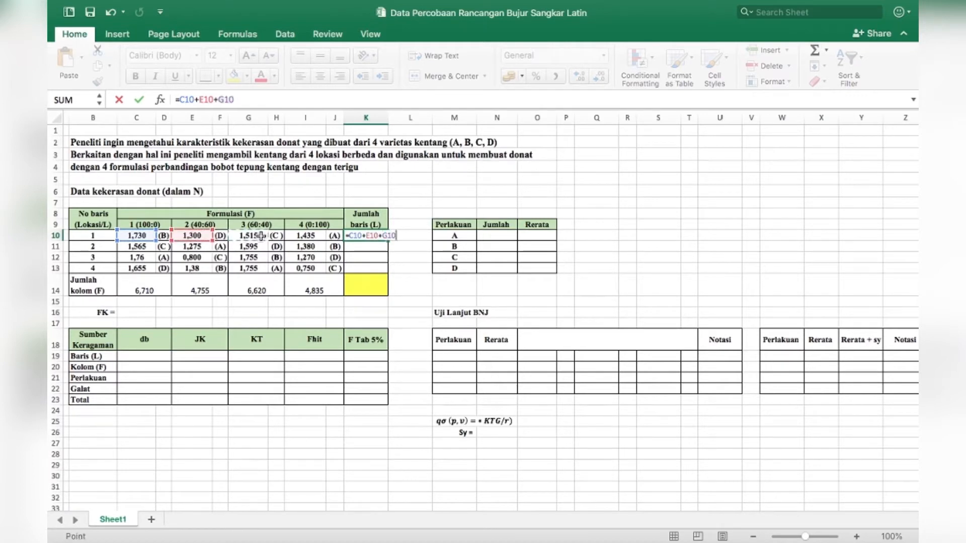
pyautogui.click(309, 236)
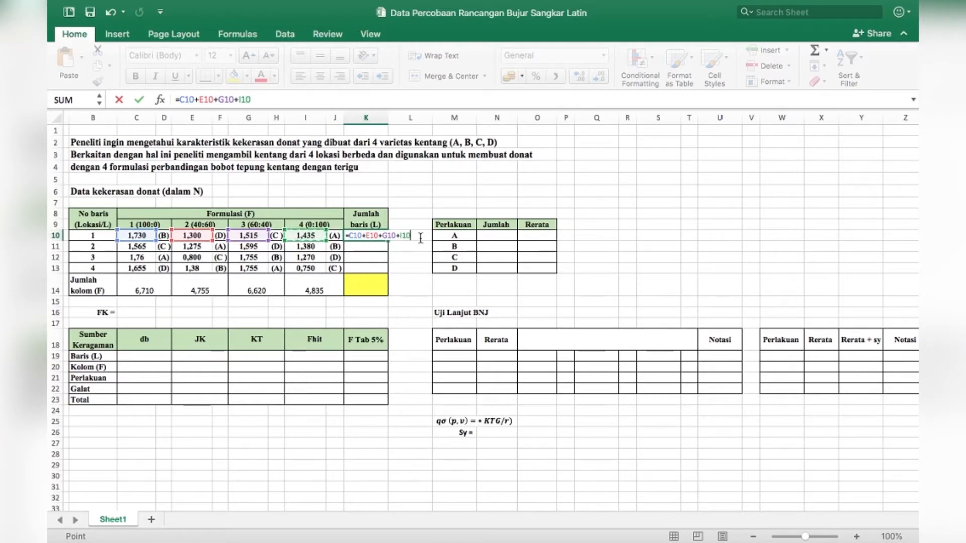
pyautogui.press('Return')
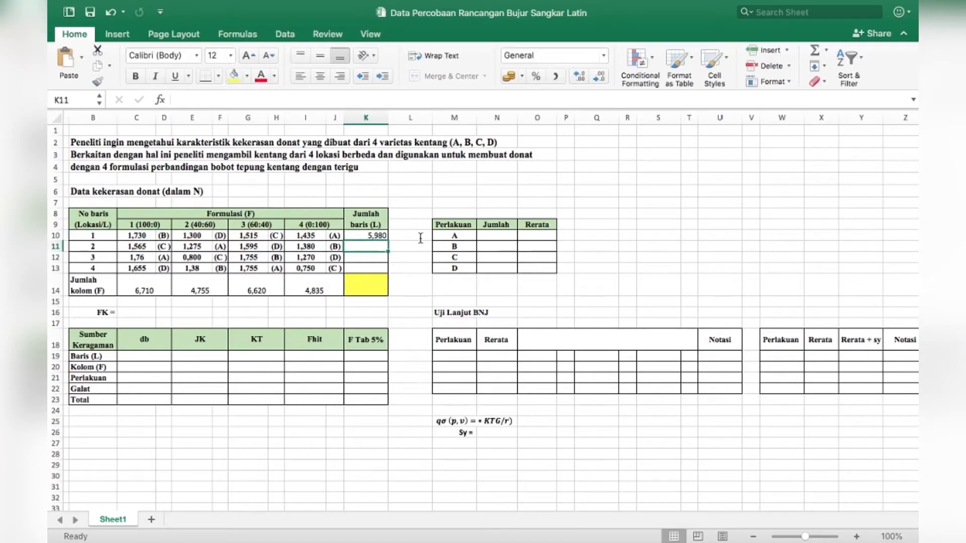
pyautogui.click(385, 235)
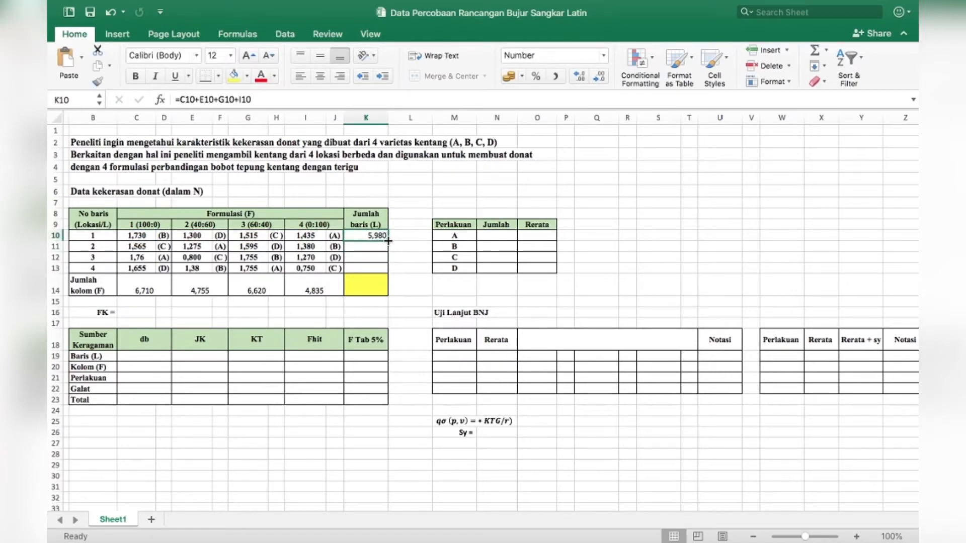
pyautogui.moveTo(388, 241); pyautogui.dragTo(384, 272)
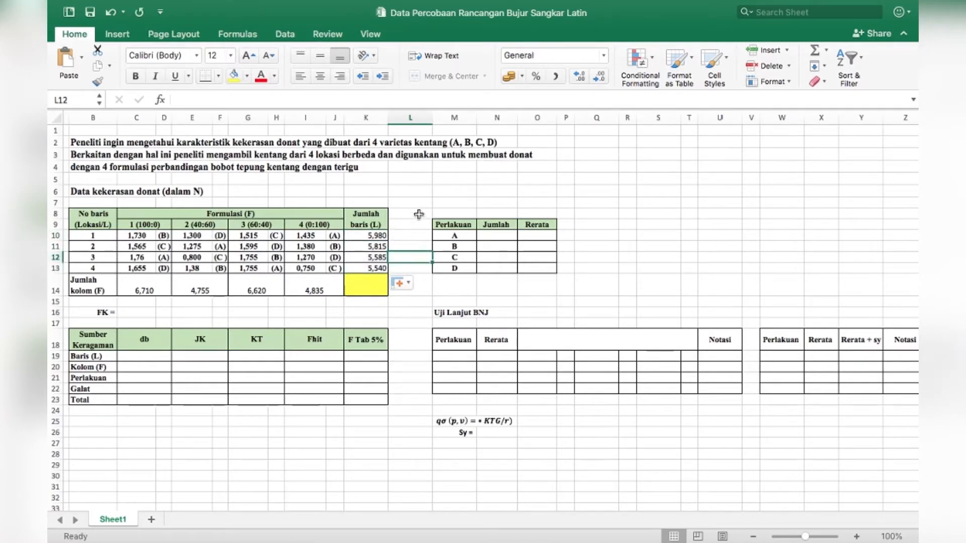
# Calculate the grand total in the yellow cell K14 with =SUM(K10:K13).
pyautogui.click(366, 292)
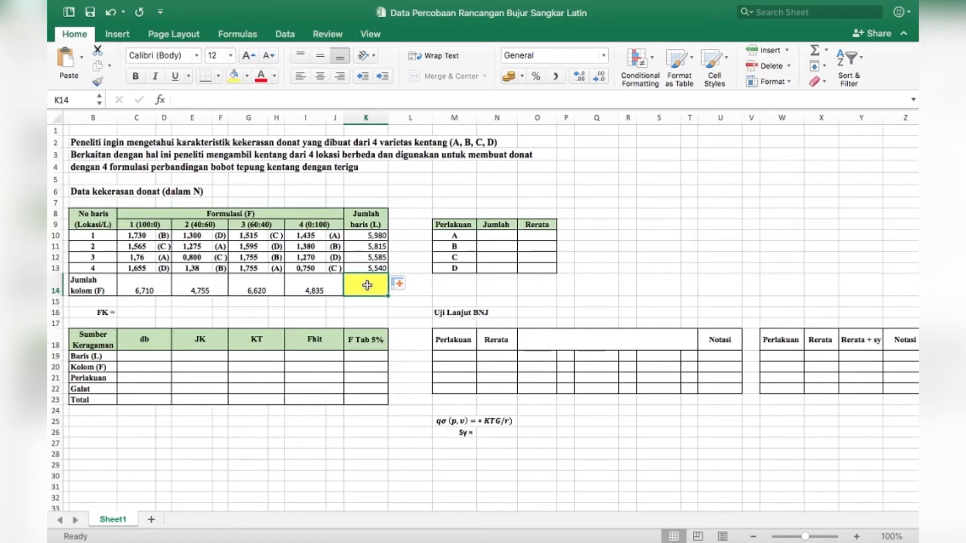
pyautogui.write('=sum')
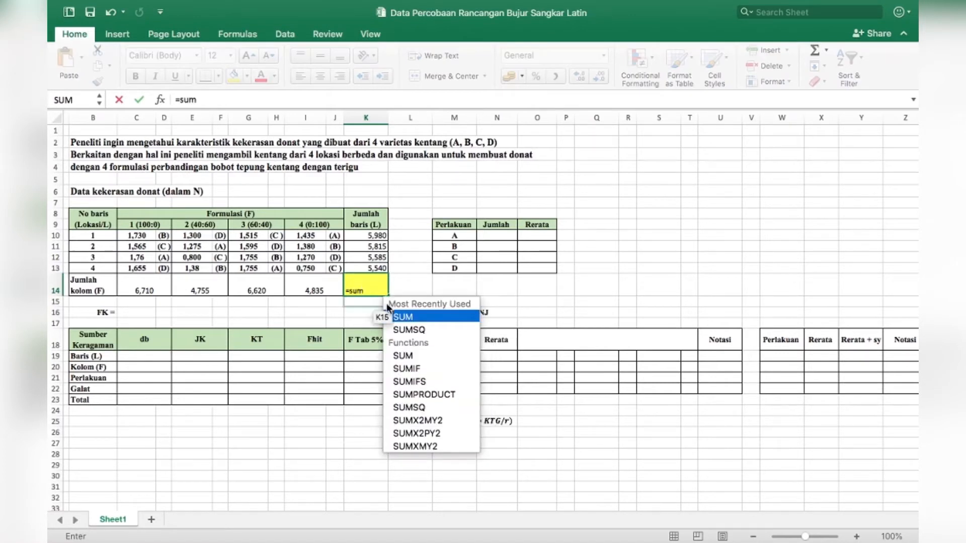
pyautogui.doubleClick(403, 316)
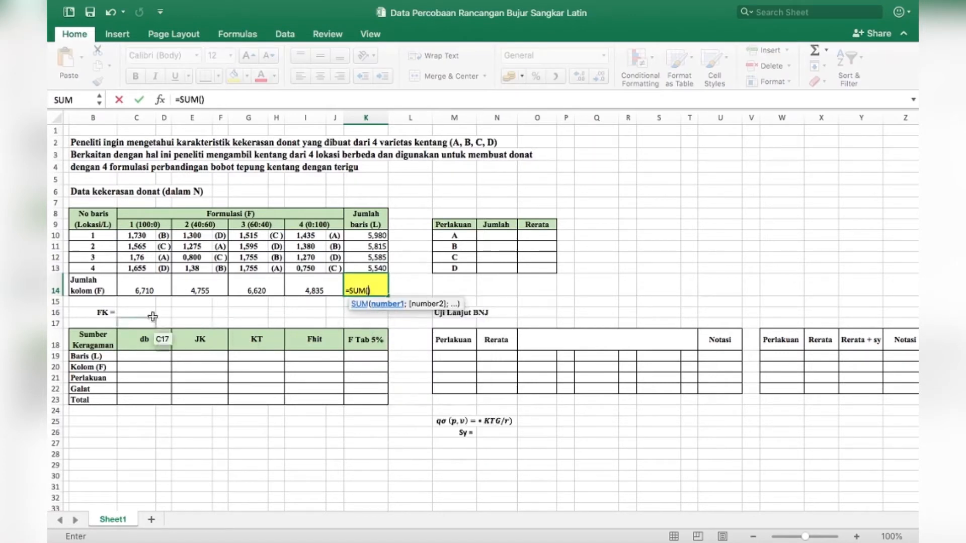
pyautogui.click(366, 235)
pyautogui.moveTo(366, 235); pyautogui.dragTo(372, 267)
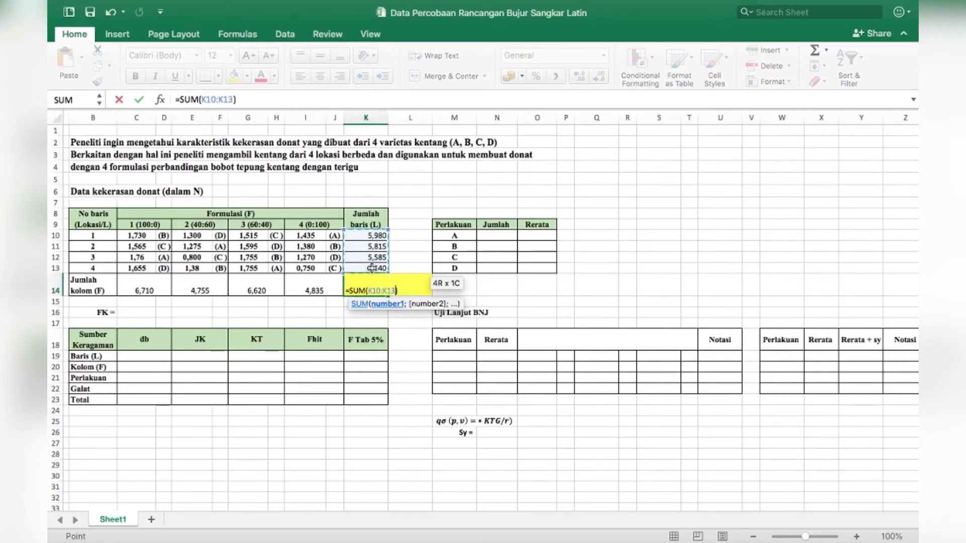
pyautogui.press('Return')
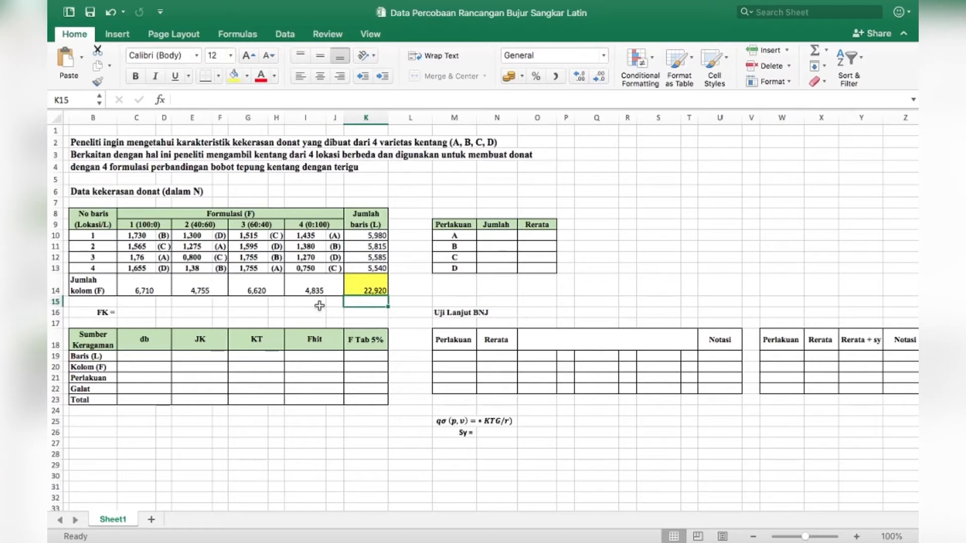
# Cross-check the grand total by entering =SUM(C14:J14) in the spare cell I17, and clear that cell.
pyautogui.click(315, 304)
pyautogui.click(317, 322)
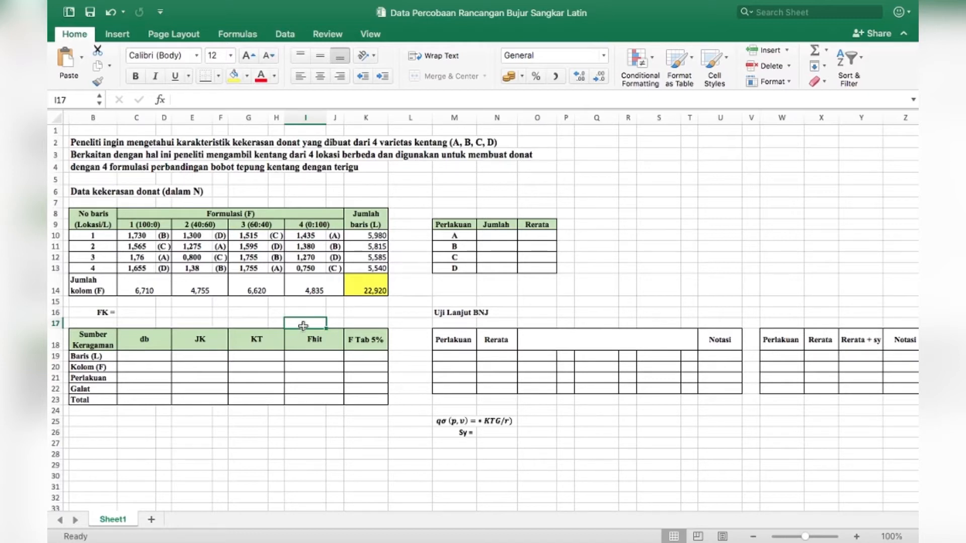
pyautogui.write('=sum')
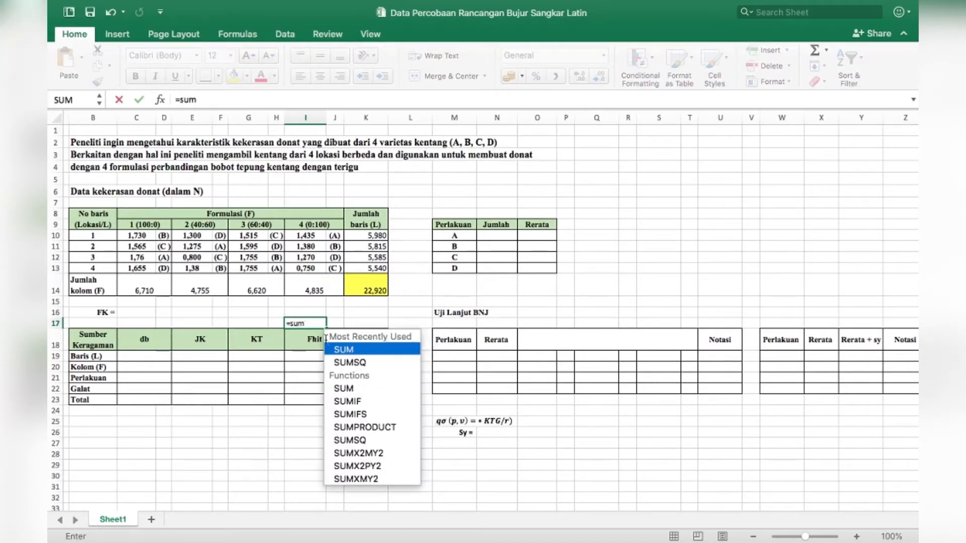
pyautogui.doubleClick(350, 350)
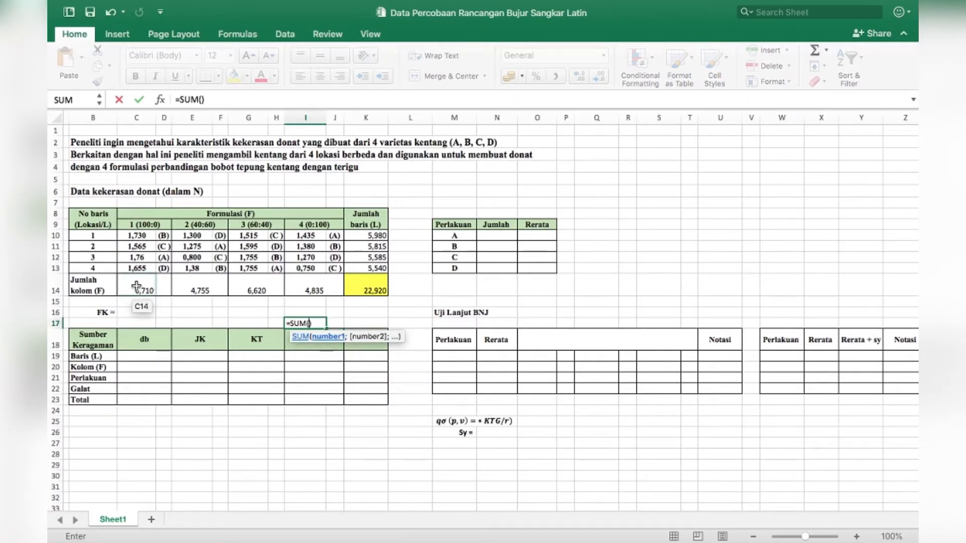
pyautogui.moveTo(136, 287); pyautogui.dragTo(322, 290)
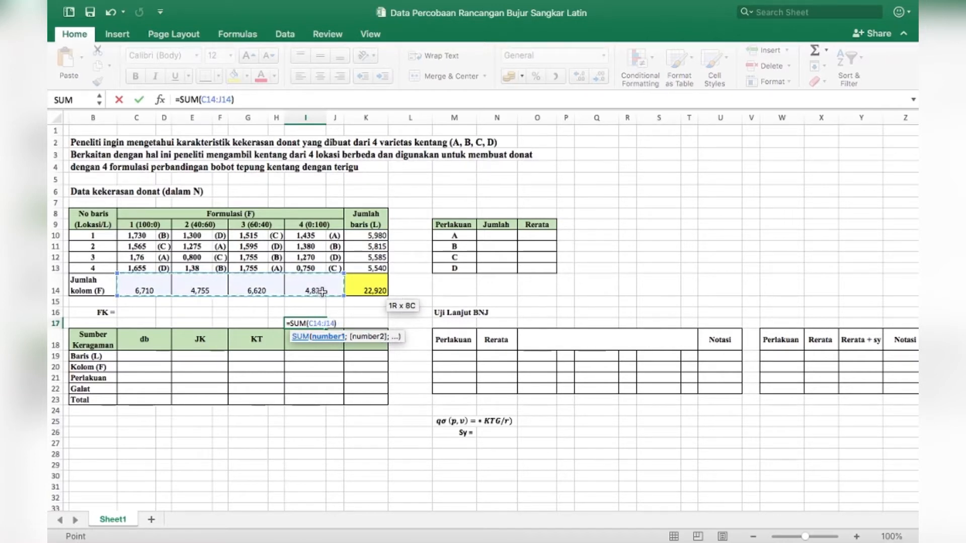
pyautogui.press('Return')
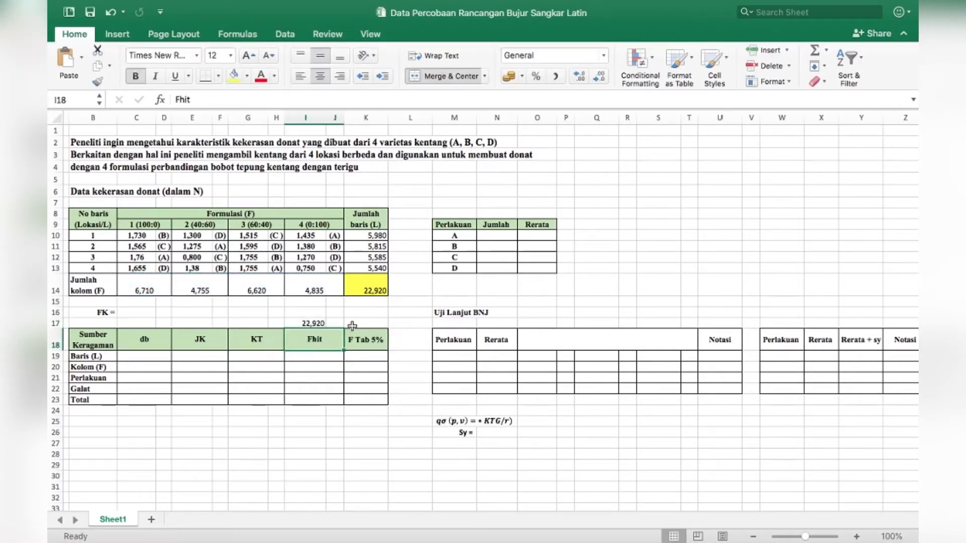
pyautogui.click(321, 323)
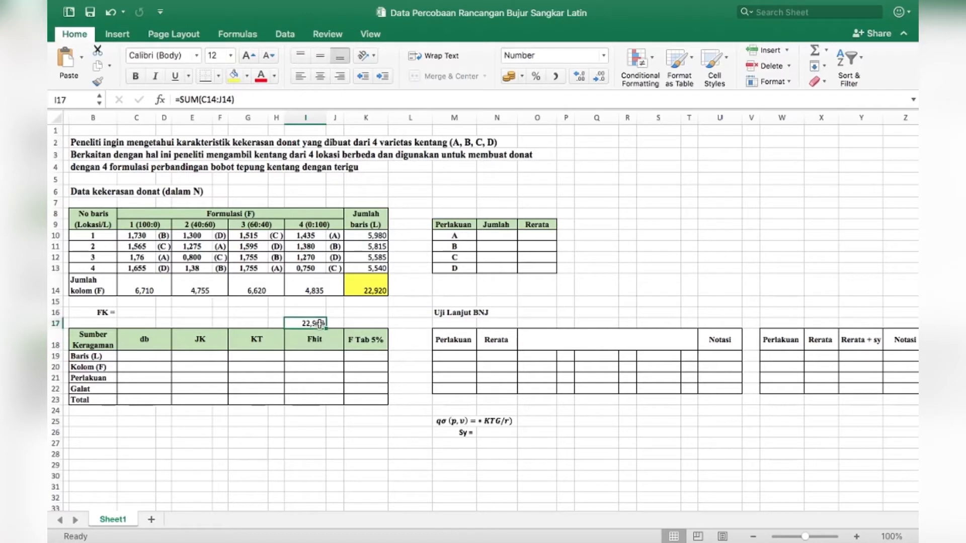
pyautogui.press('Delete')
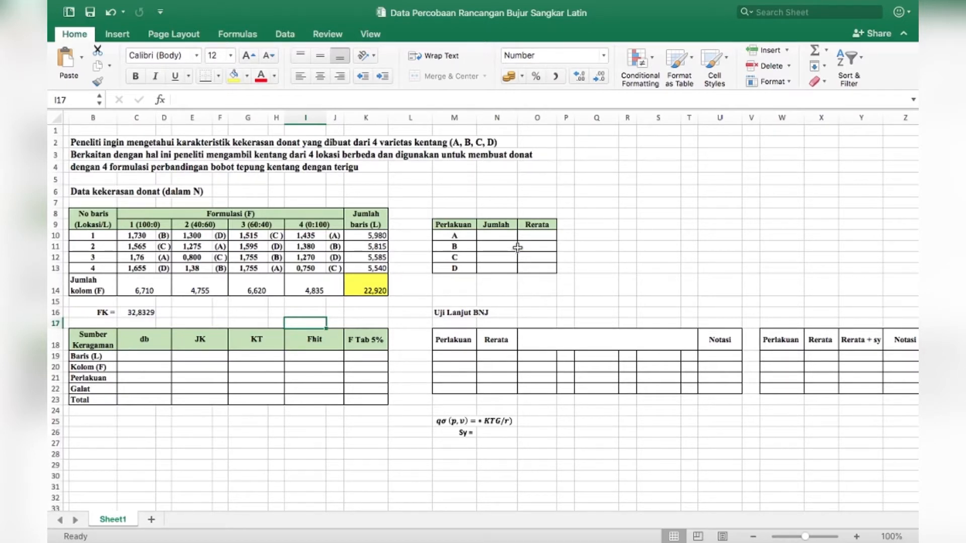
# Calculate the treatment A total in N10 as =C12+E11+G13+I10.
pyautogui.click(503, 237)
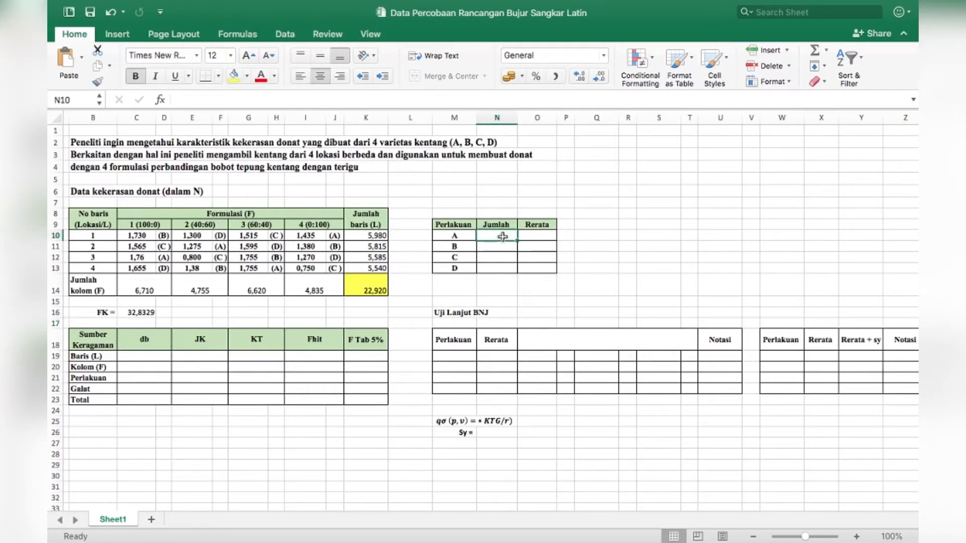
pyautogui.write('=')
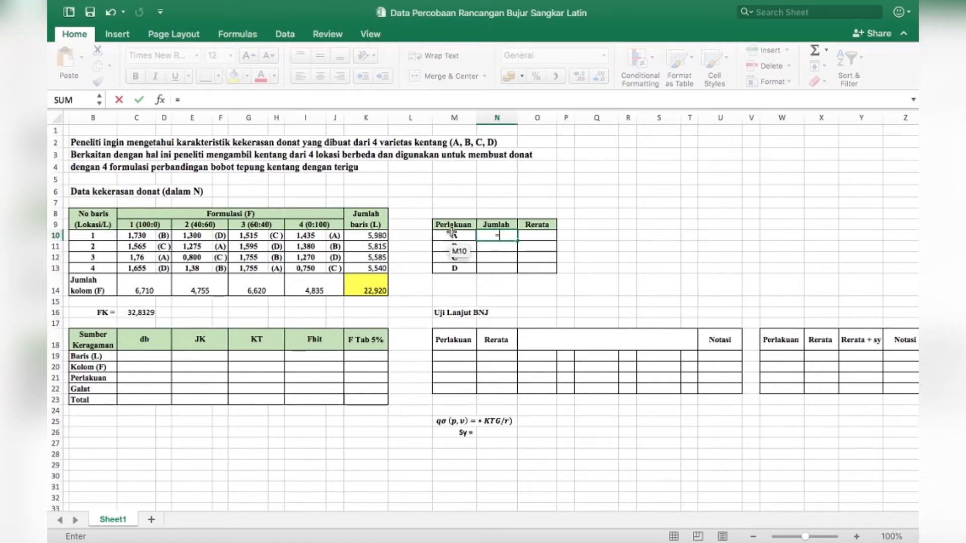
pyautogui.click(152, 258)
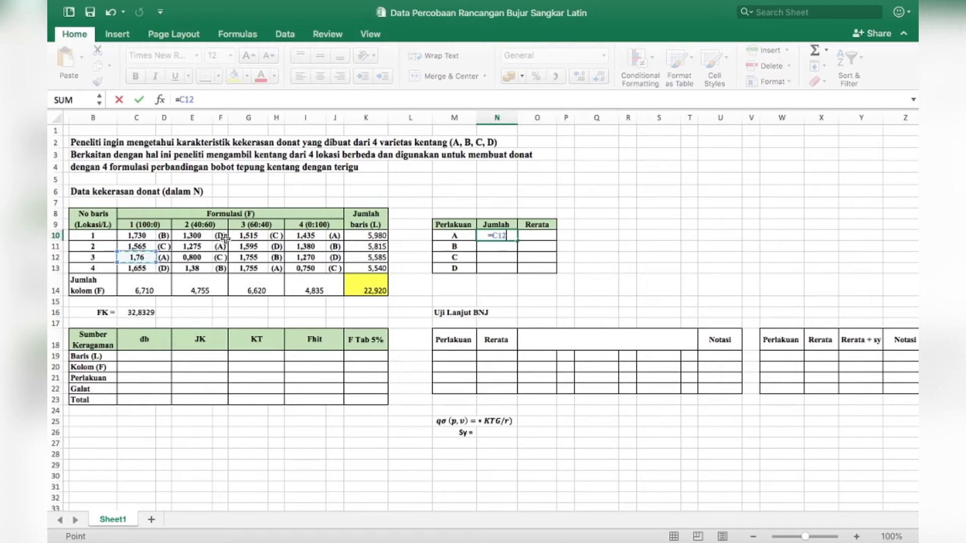
pyautogui.write('+')
pyautogui.click(191, 247)
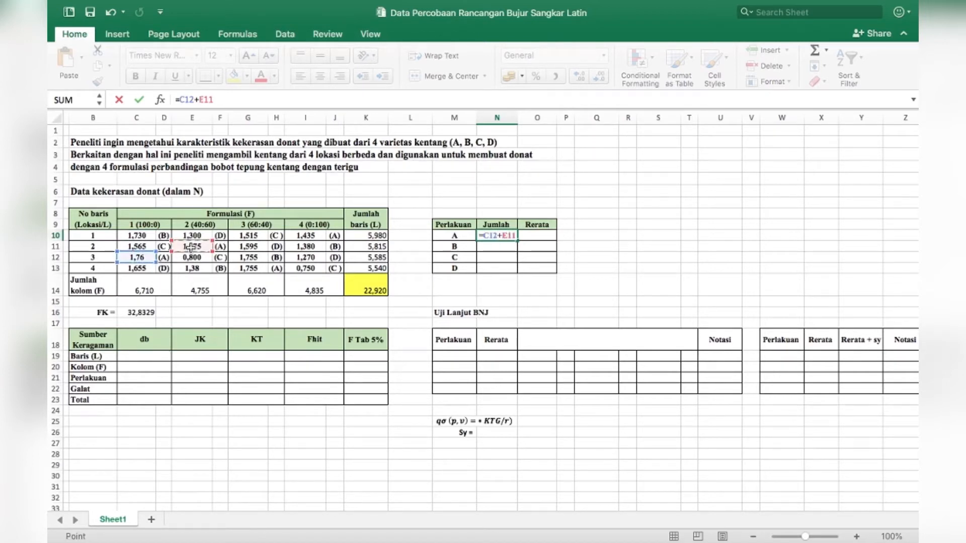
pyautogui.write('+')
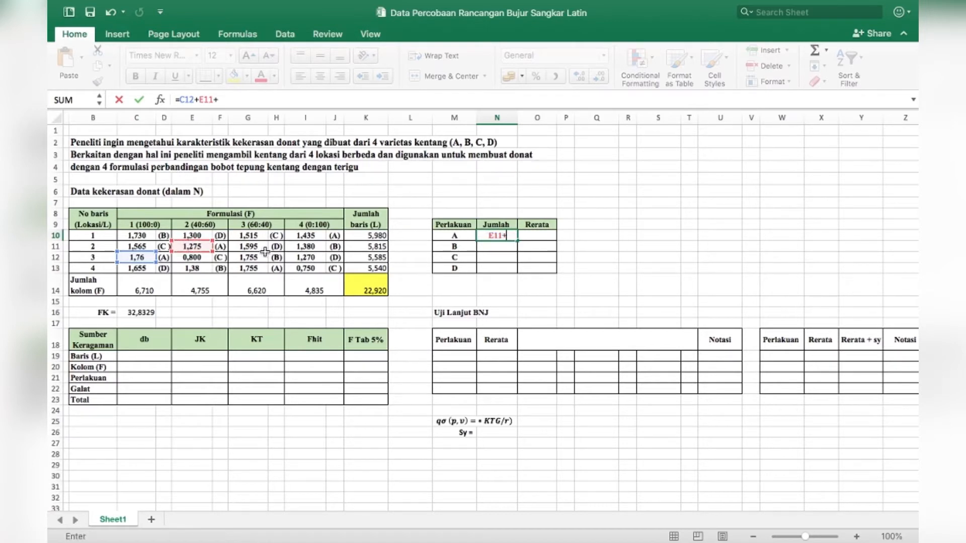
pyautogui.click(261, 268)
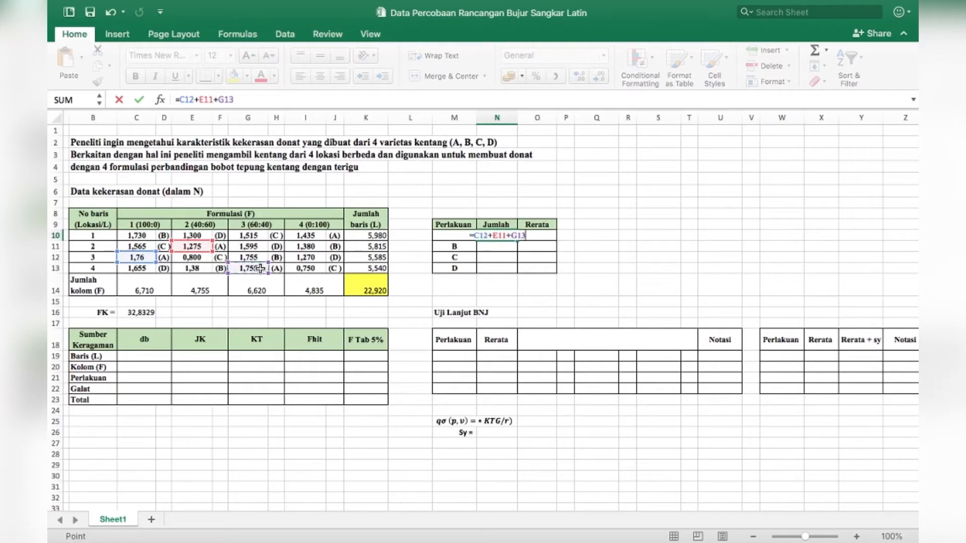
pyautogui.write('+')
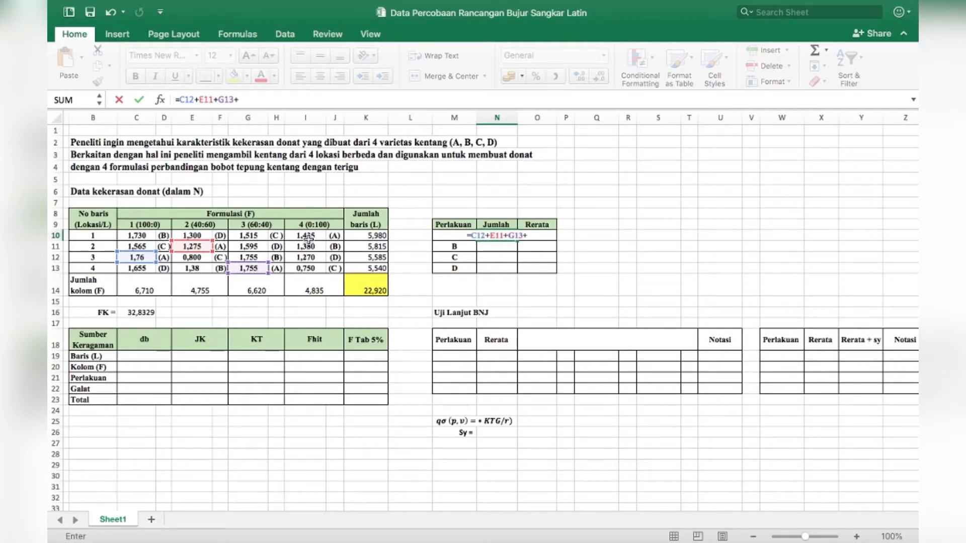
pyautogui.click(308, 236)
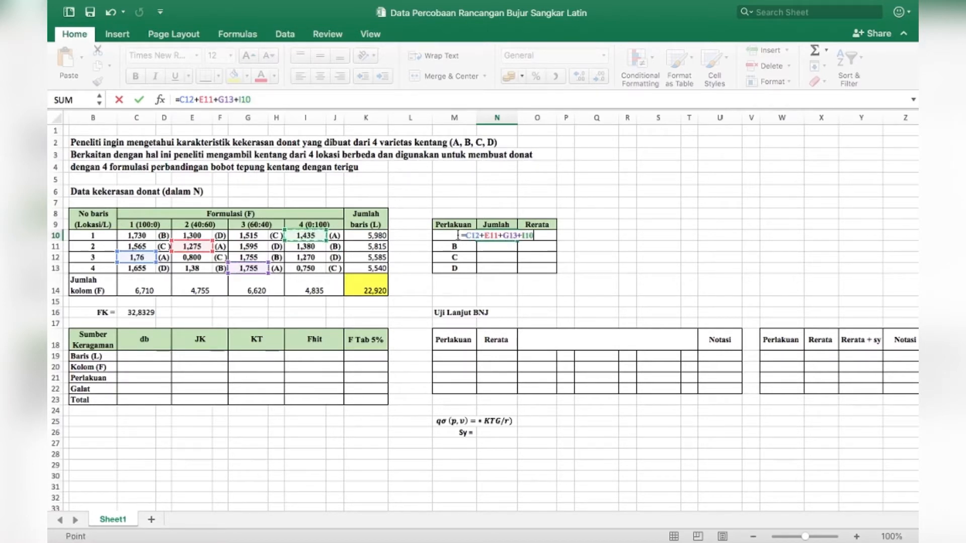
pyautogui.press('Return')
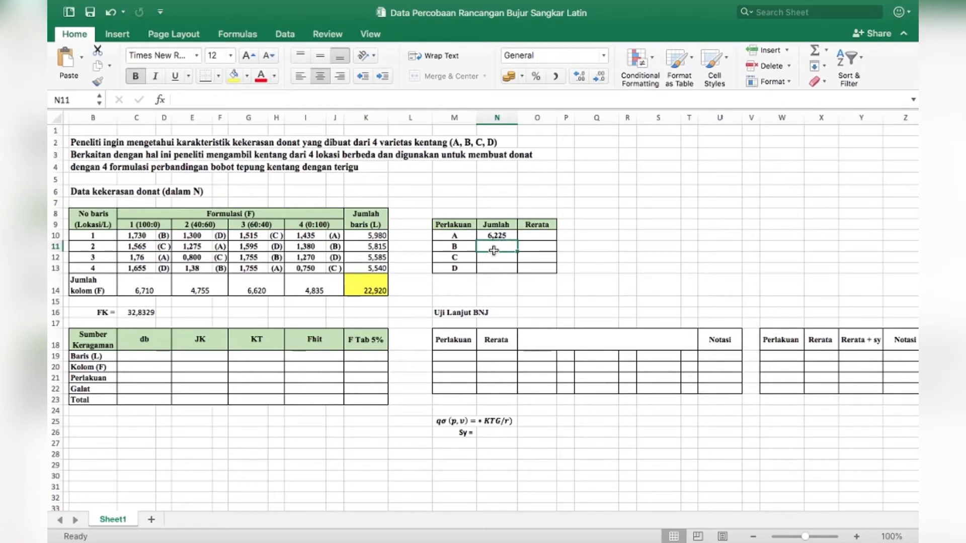
# Calculate the treatment B total in N11 as =C10+E13+G12+I11.
pyautogui.write('=')
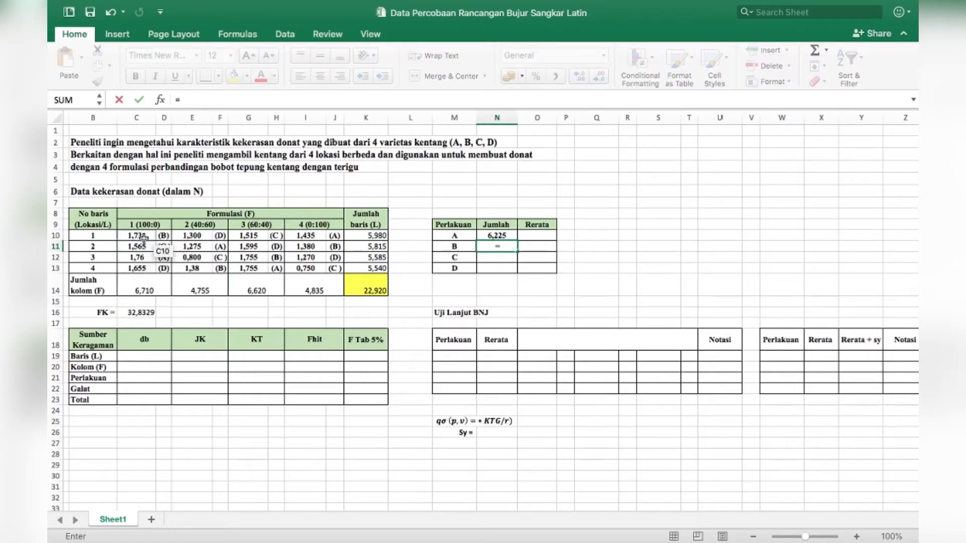
pyautogui.click(144, 238)
pyautogui.write('+')
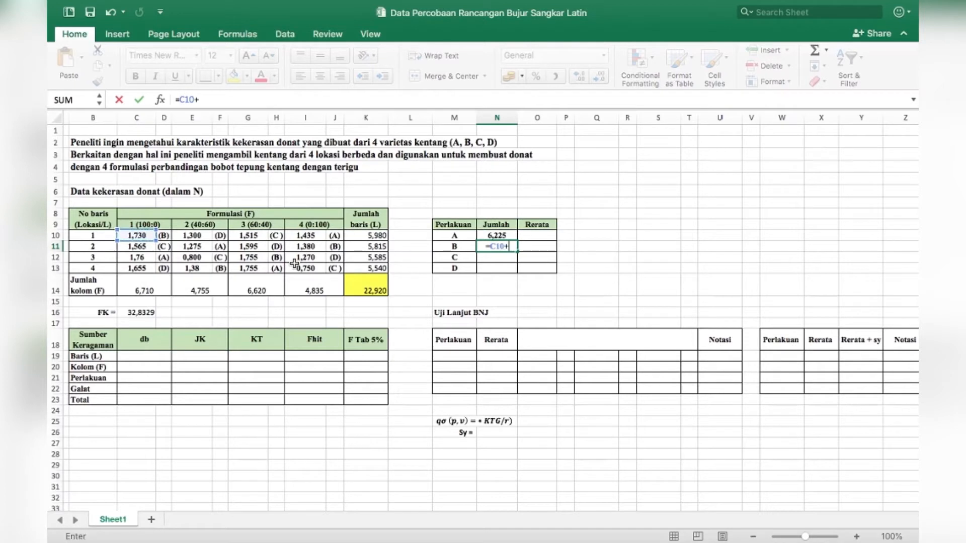
pyautogui.click(196, 268)
pyautogui.write('+')
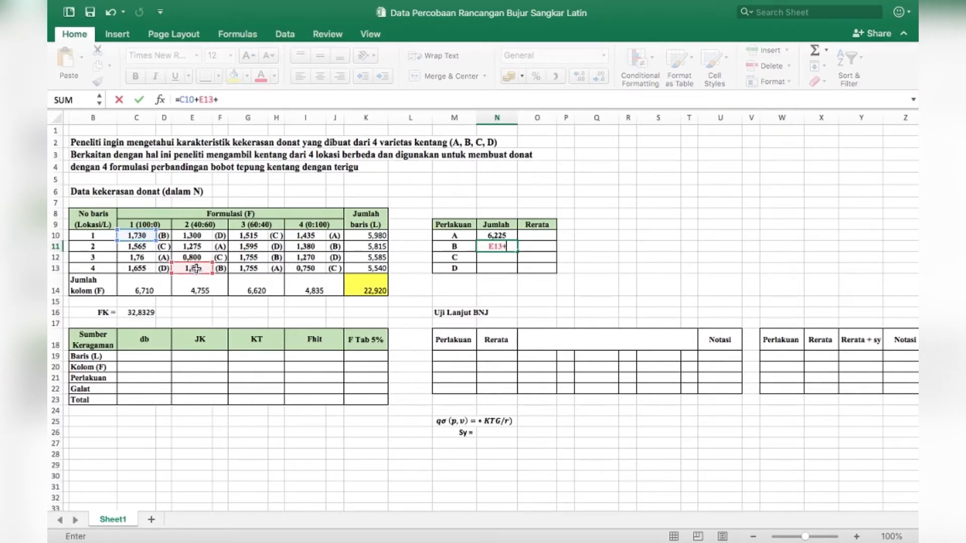
pyautogui.click(258, 264)
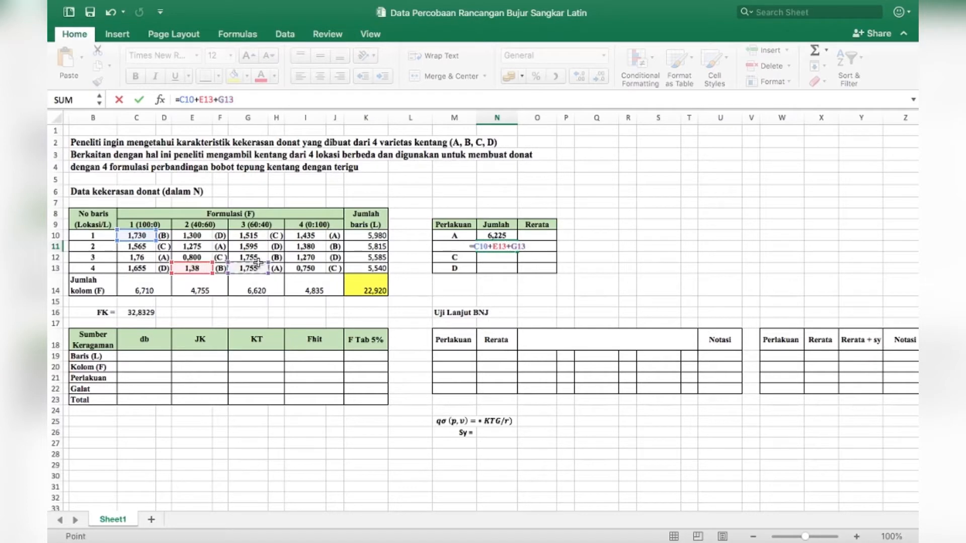
pyautogui.click(258, 257)
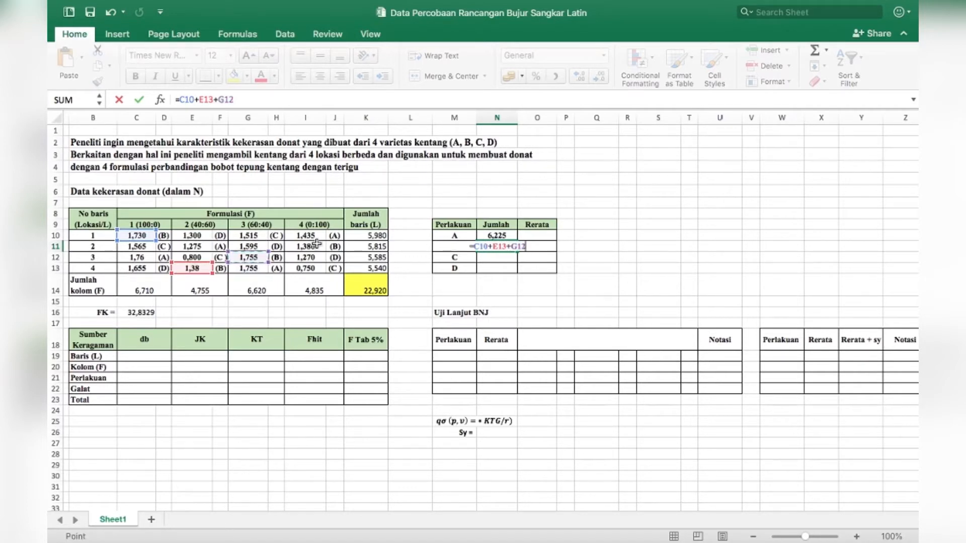
pyautogui.write('+')
pyautogui.click(321, 247)
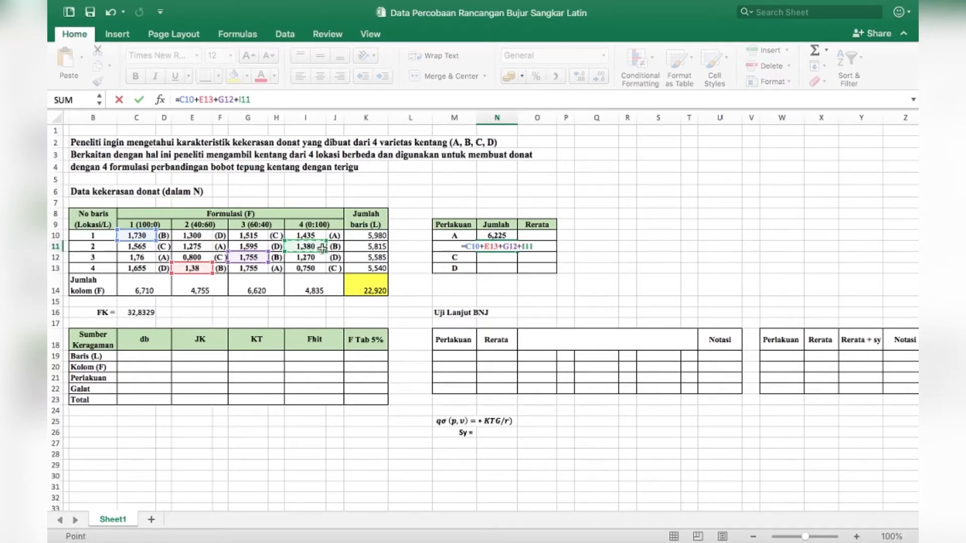
pyautogui.press('Return')
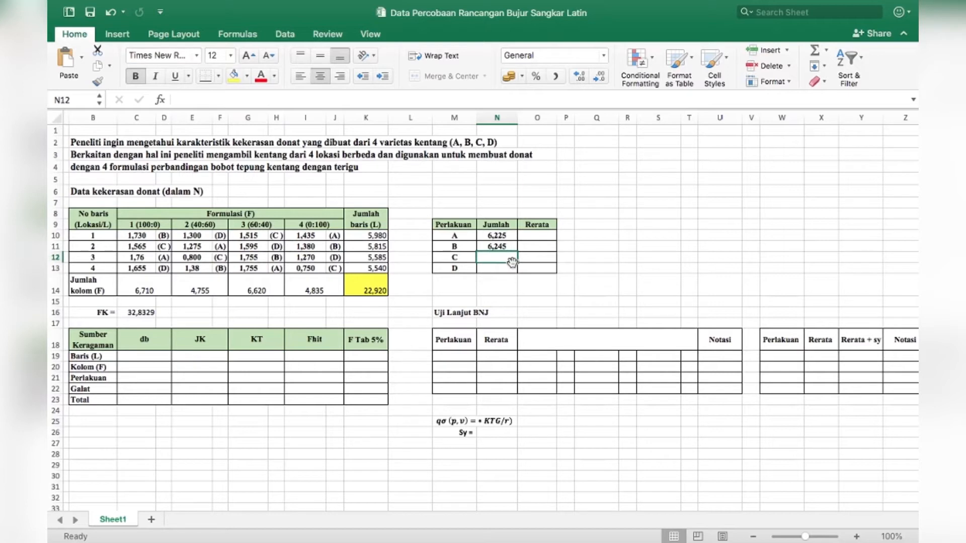
# Calculate the treatment C total in N12 as =C11+E12+G10+I13.
pyautogui.write('=')
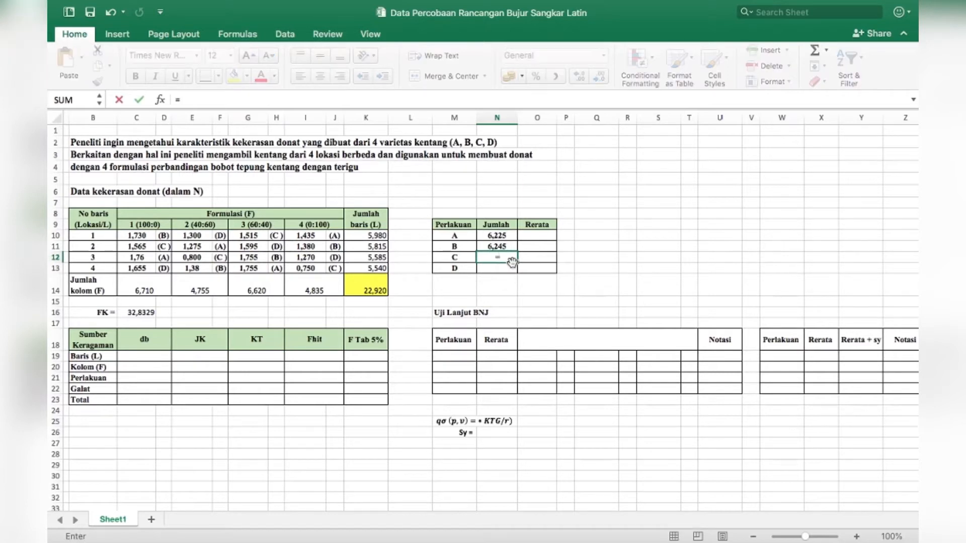
pyautogui.click(146, 249)
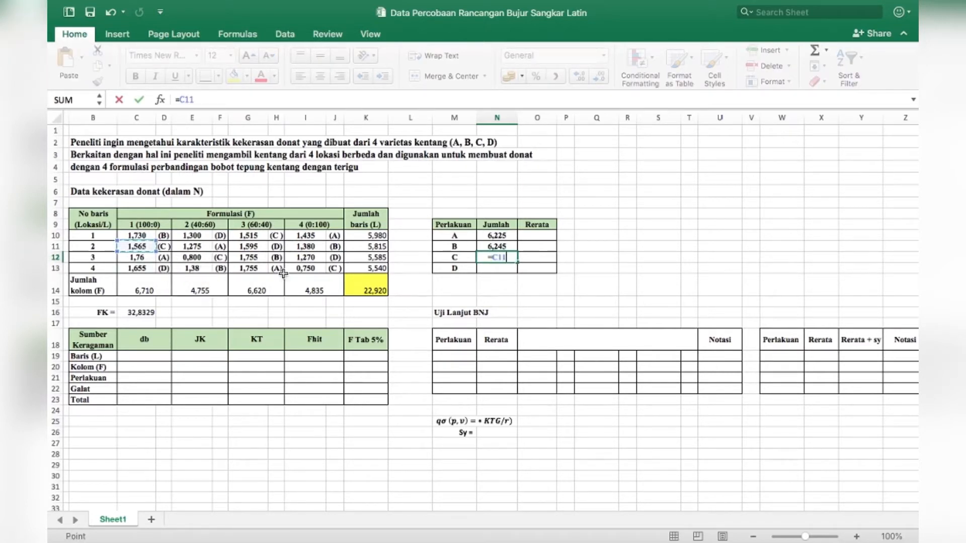
pyautogui.write('+')
pyautogui.click(202, 258)
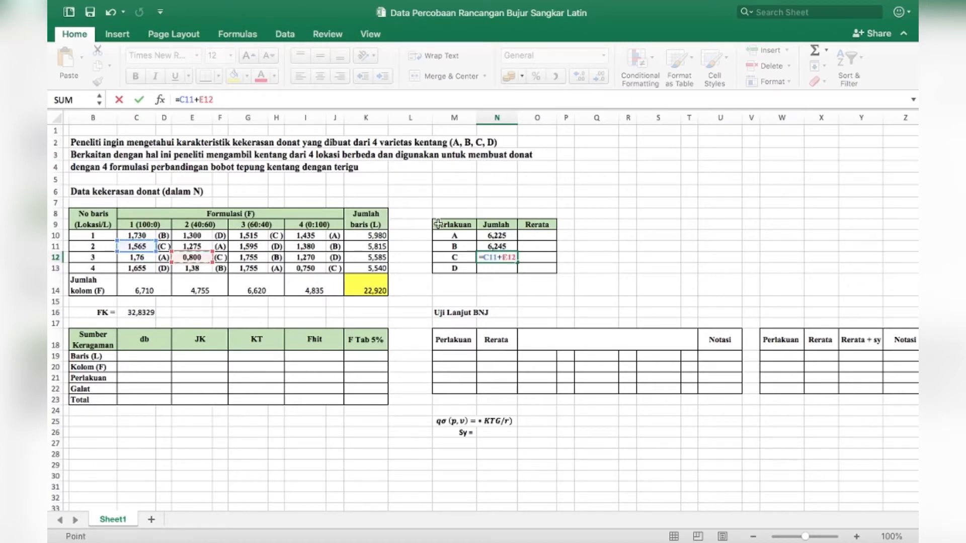
pyautogui.write('+')
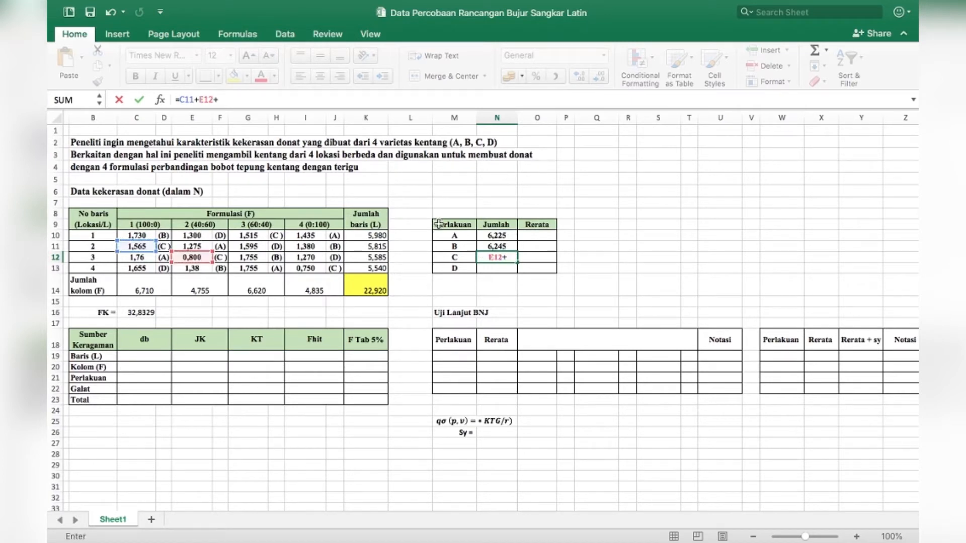
pyautogui.click(255, 236)
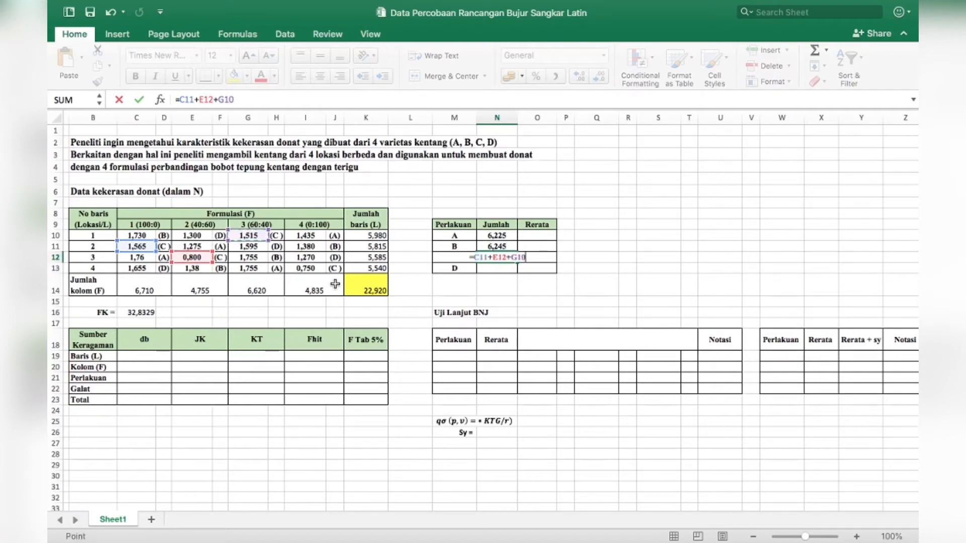
pyautogui.write('+')
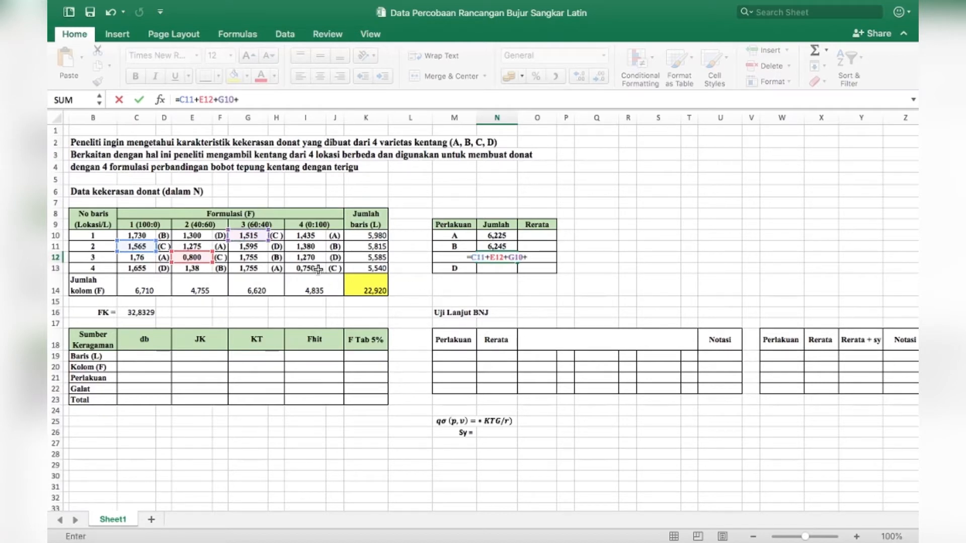
pyautogui.click(314, 269)
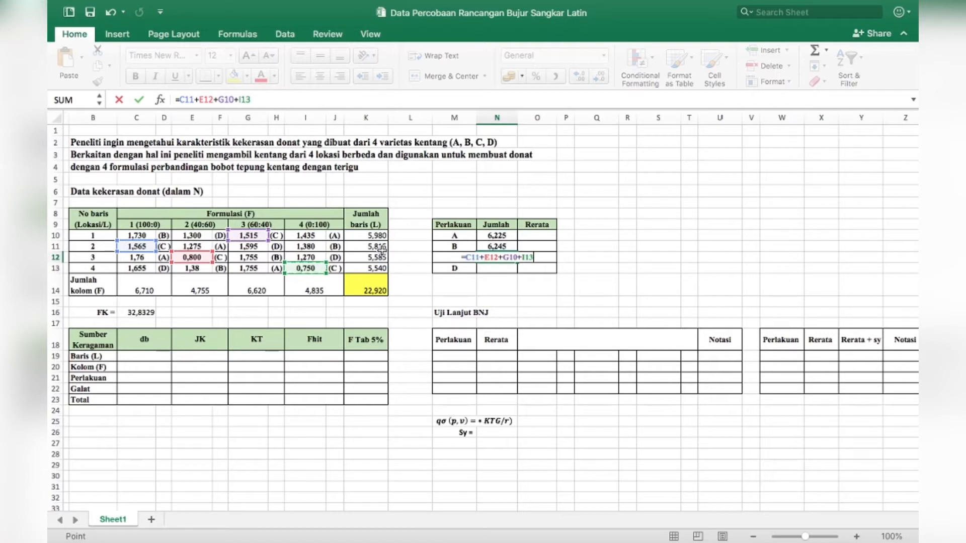
pyautogui.press('Return')
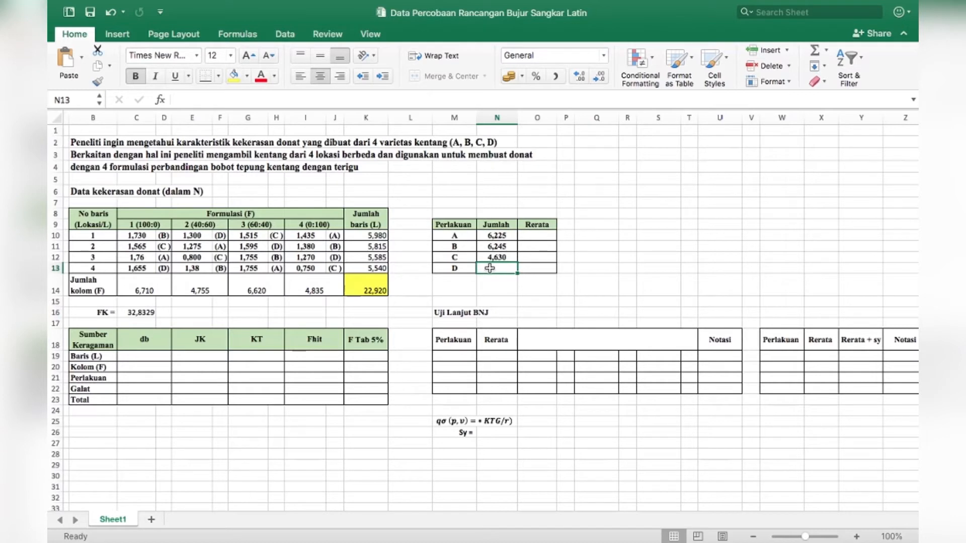
# Calculate the treatment D total in N13 as =C13+E10+G11+I12.
pyautogui.write('=')
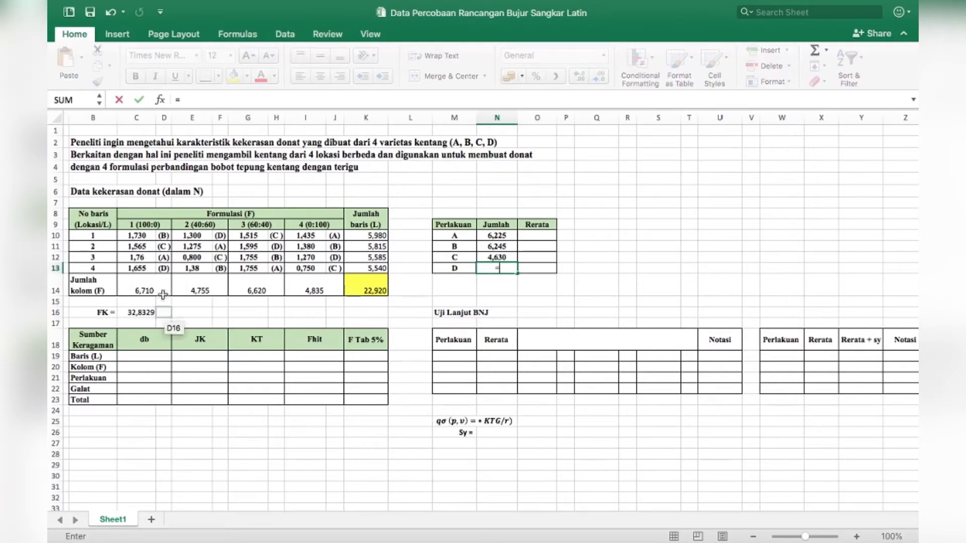
pyautogui.click(138, 269)
pyautogui.write('+')
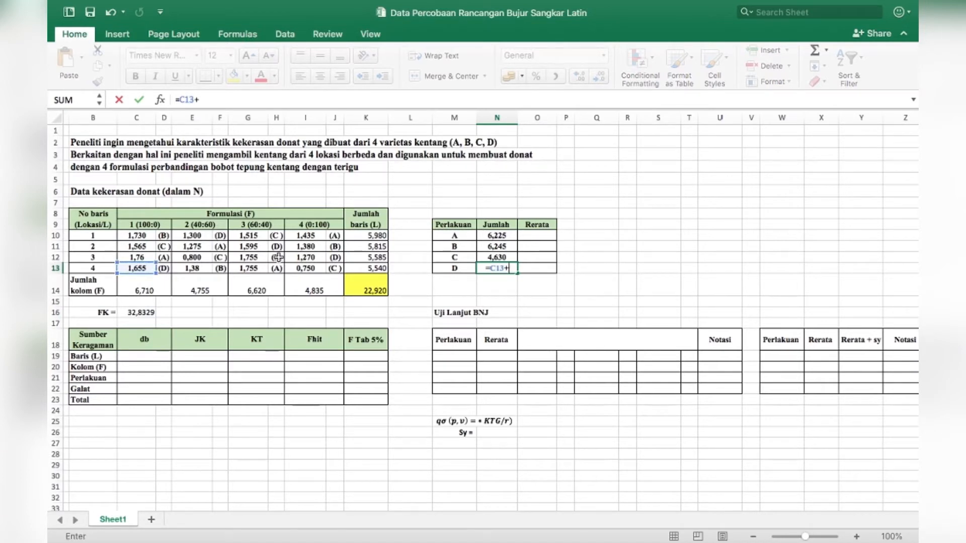
pyautogui.click(199, 237)
pyautogui.write('+')
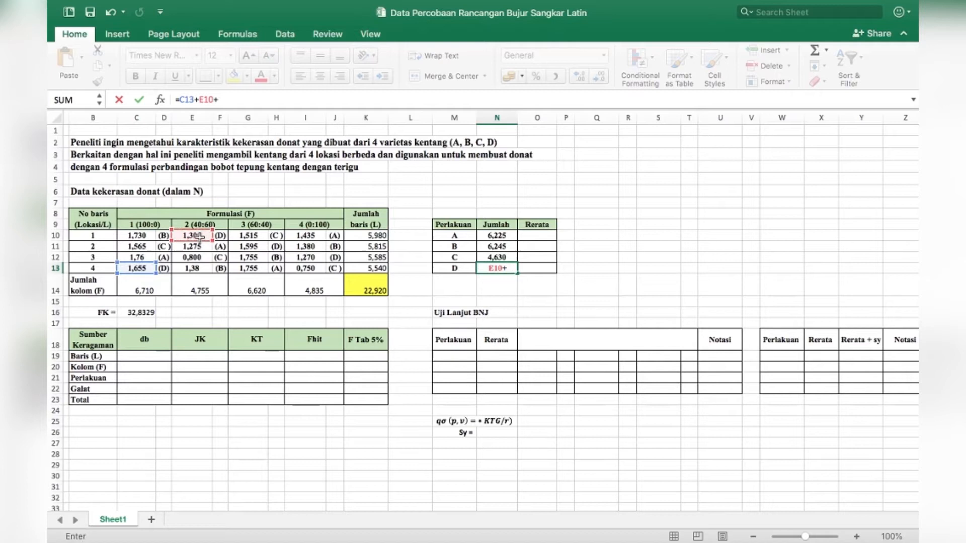
pyautogui.click(256, 246)
pyautogui.write('+')
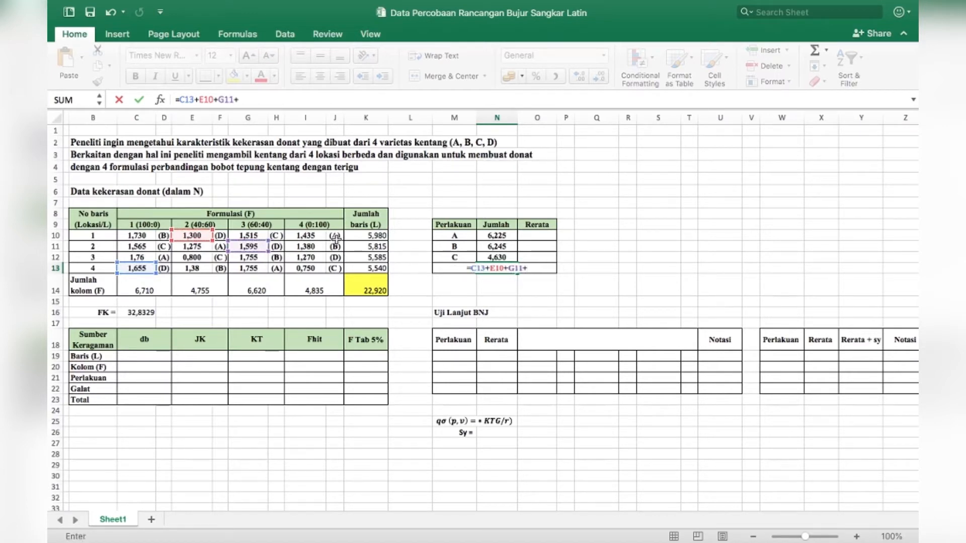
pyautogui.click(309, 259)
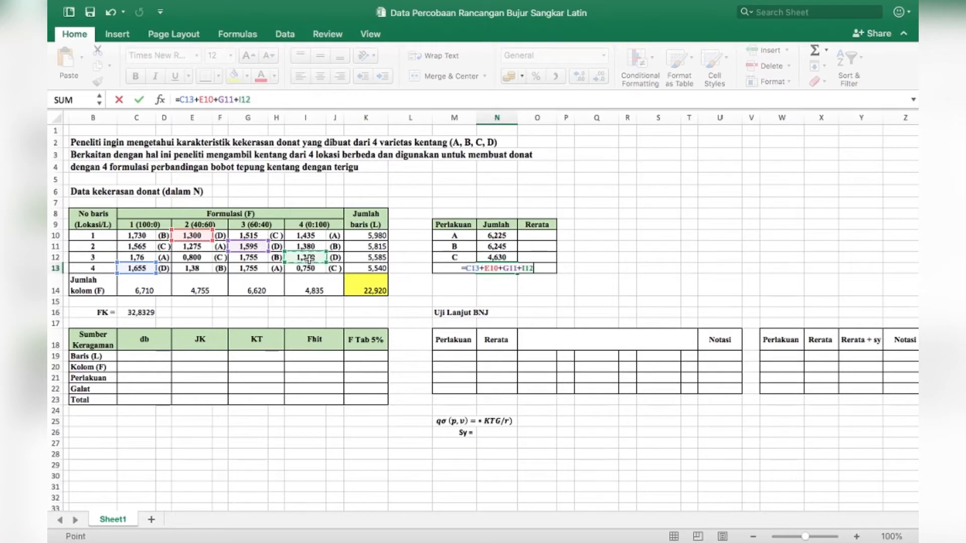
pyautogui.press('Return')
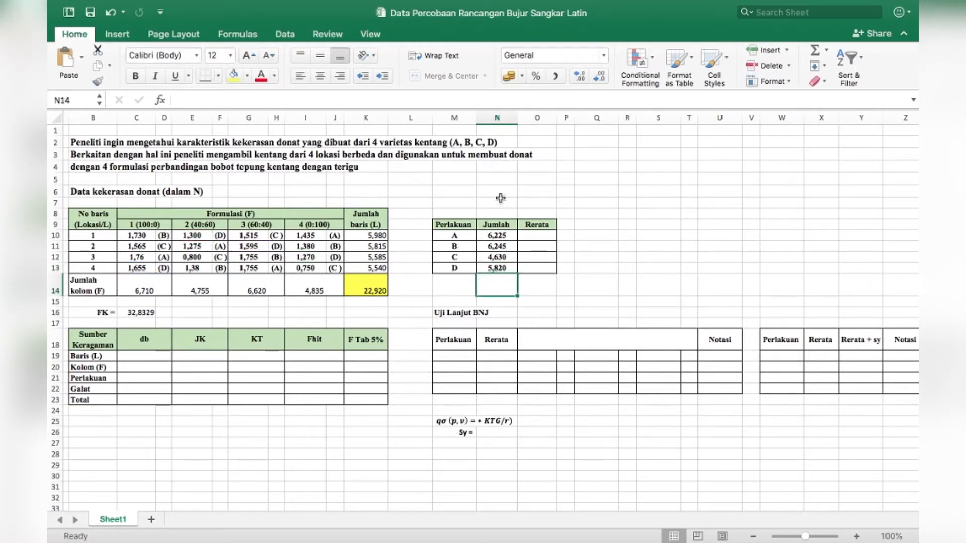
# Calculate the treatment A mean in O10 as =N10/4.
pyautogui.click(535, 236)
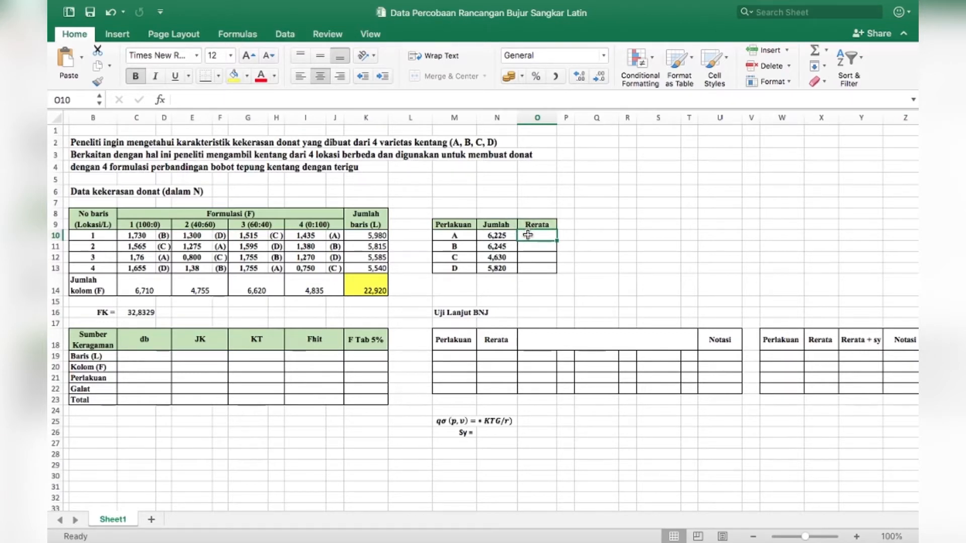
pyautogui.write('=')
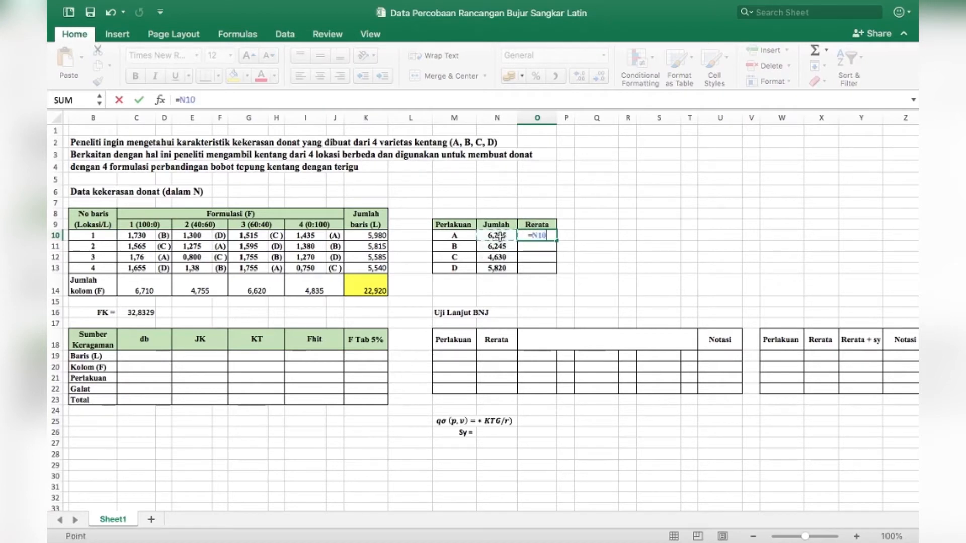
pyautogui.click(499, 237)
pyautogui.write('/')
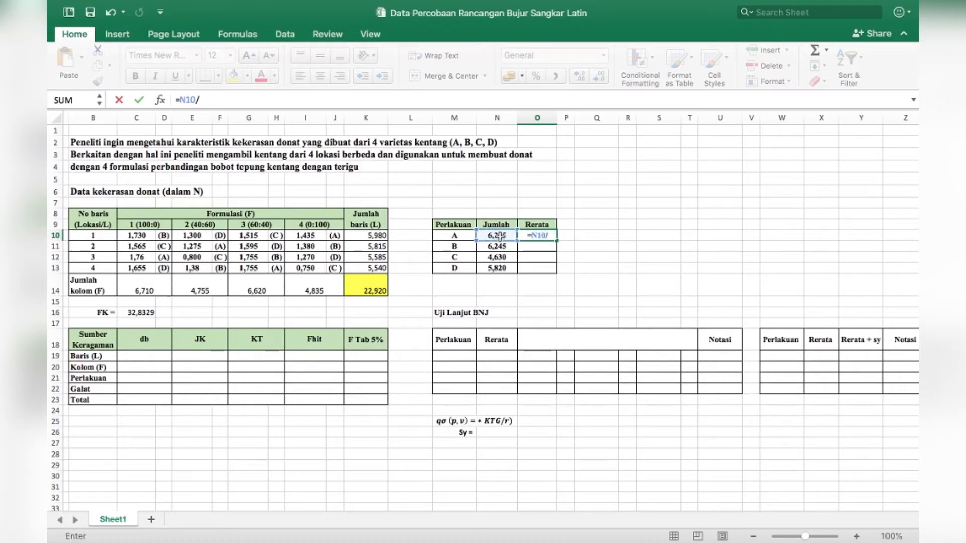
pyautogui.write('a')
pyautogui.press('BackSpace')
pyautogui.write('4')
pyautogui.press('Return')
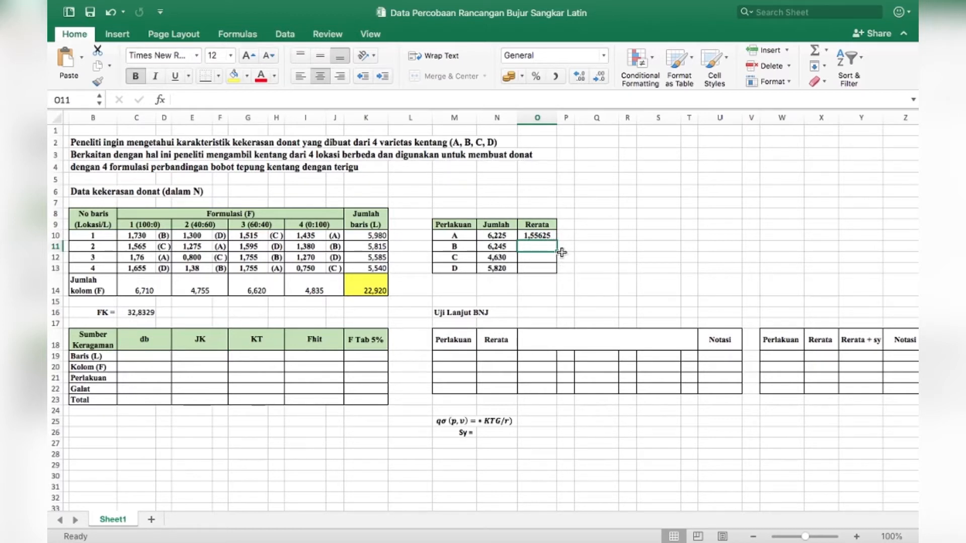
# Fill the mean formula from O10 down to O13 for treatments B, C and D.
pyautogui.click(551, 235)
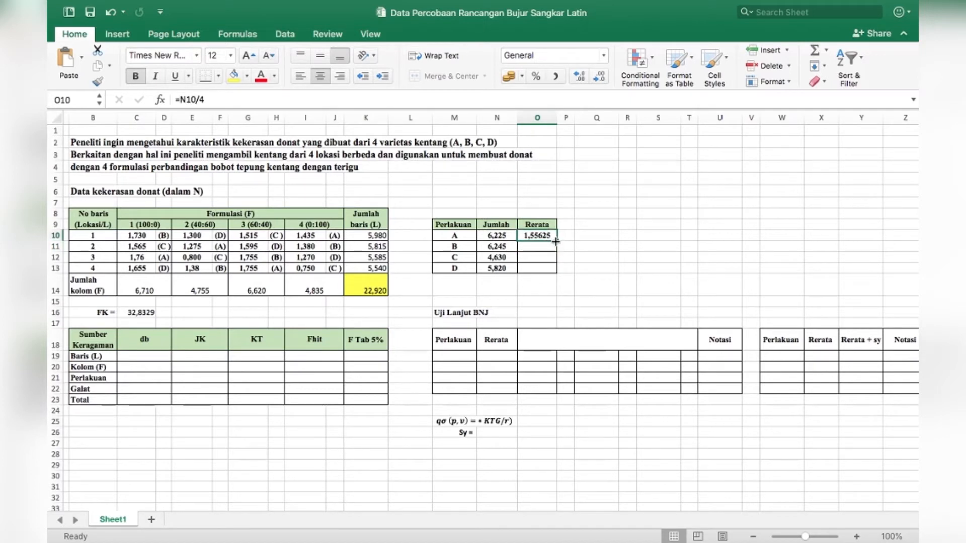
pyautogui.moveTo(554, 242); pyautogui.dragTo(555, 272)
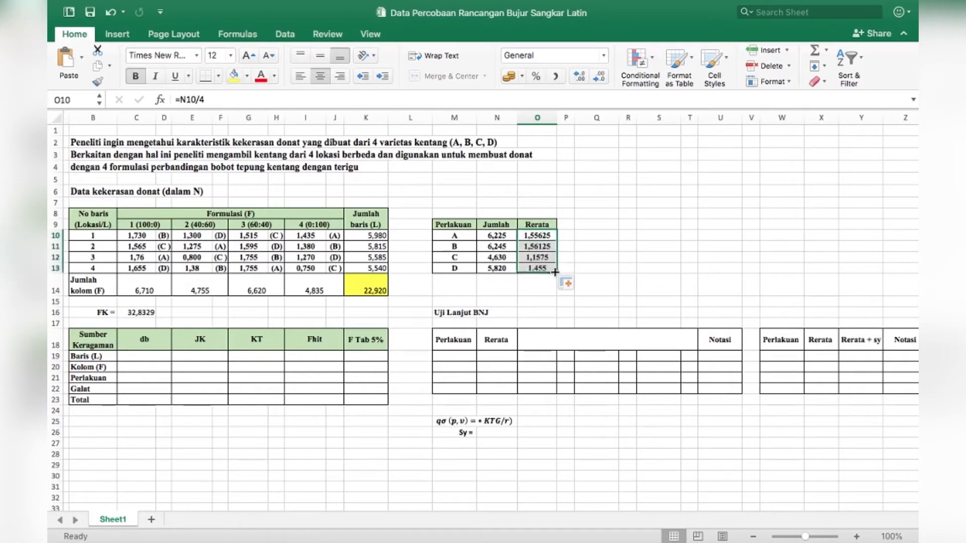
pyautogui.click(602, 267)
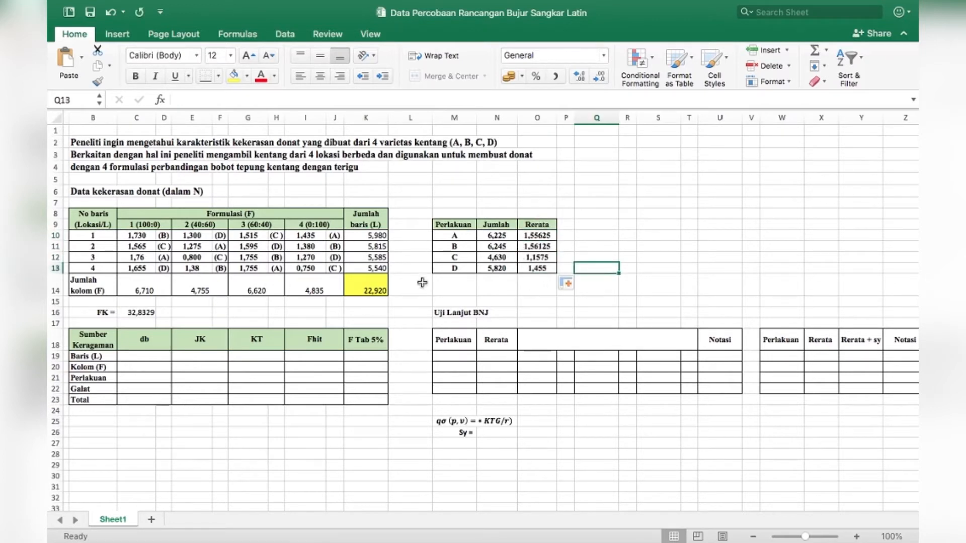
# Clear the FK correction factor in C16 and re-enter it as =K14^2/4^2.
pyautogui.click(138, 313)
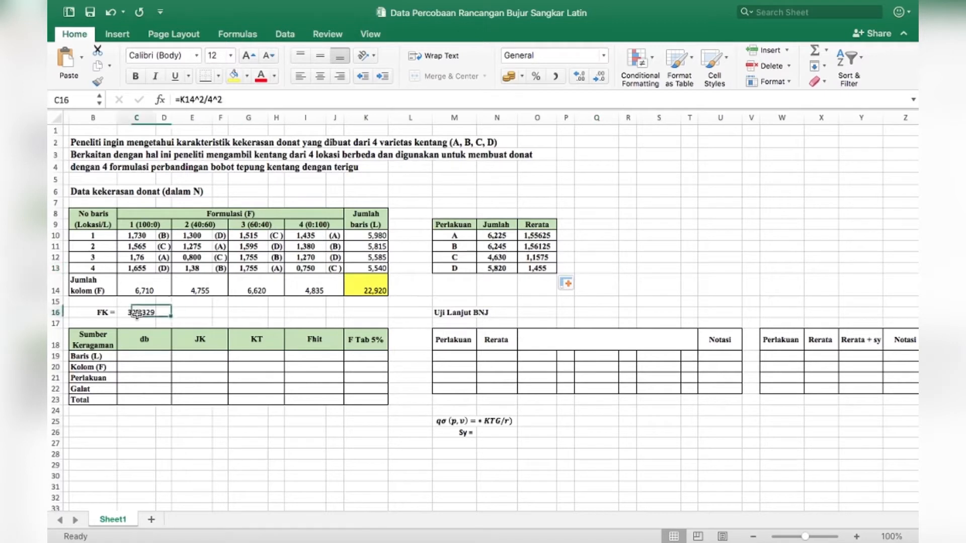
pyautogui.press('Delete')
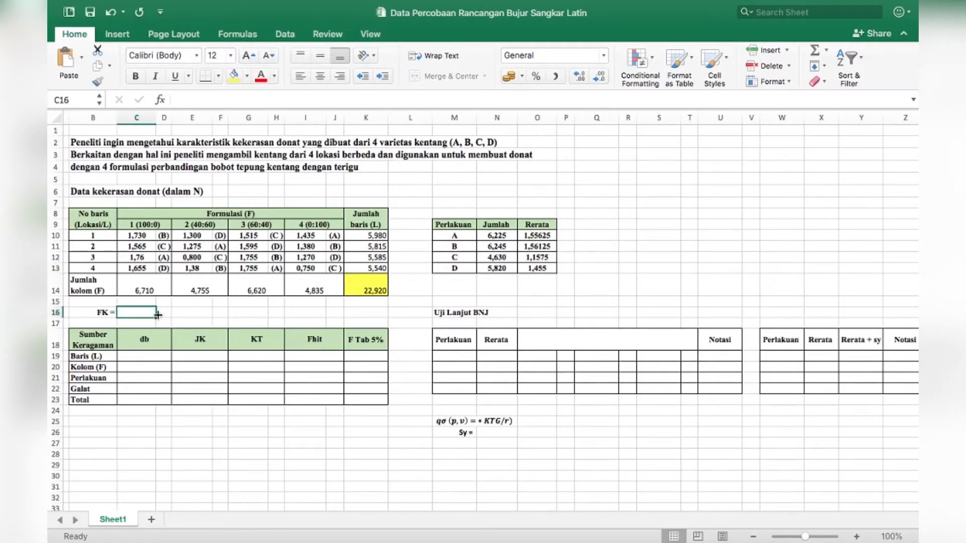
pyautogui.write('=')
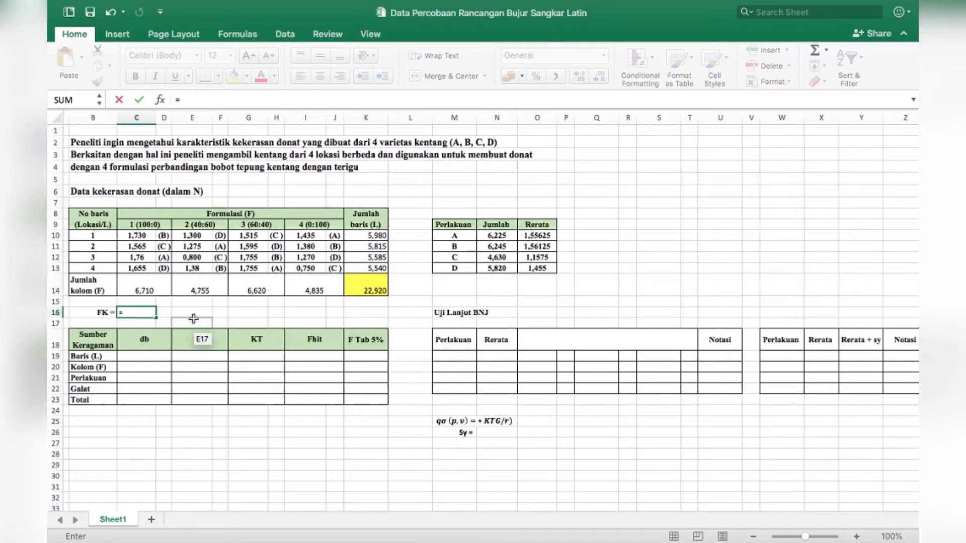
pyautogui.click(358, 293)
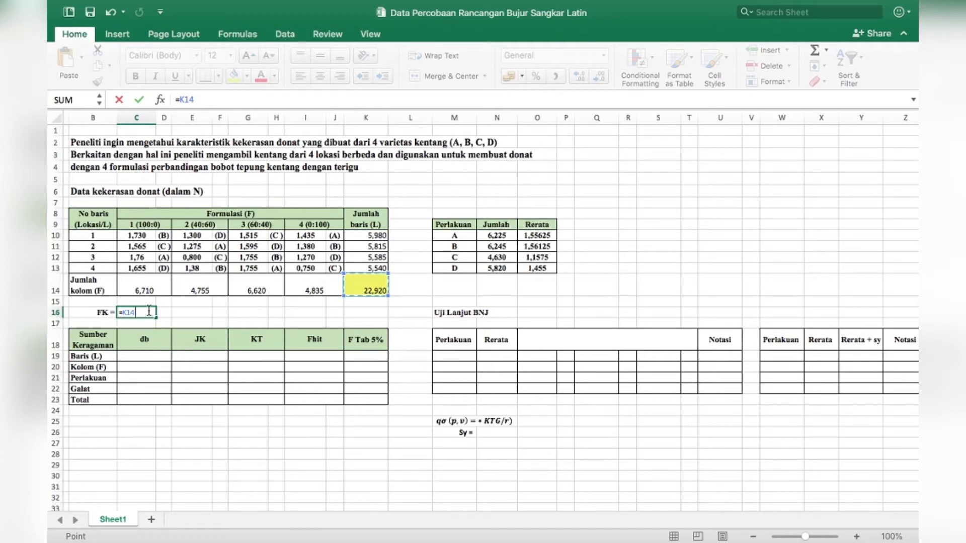
pyautogui.write('^2/4^2')
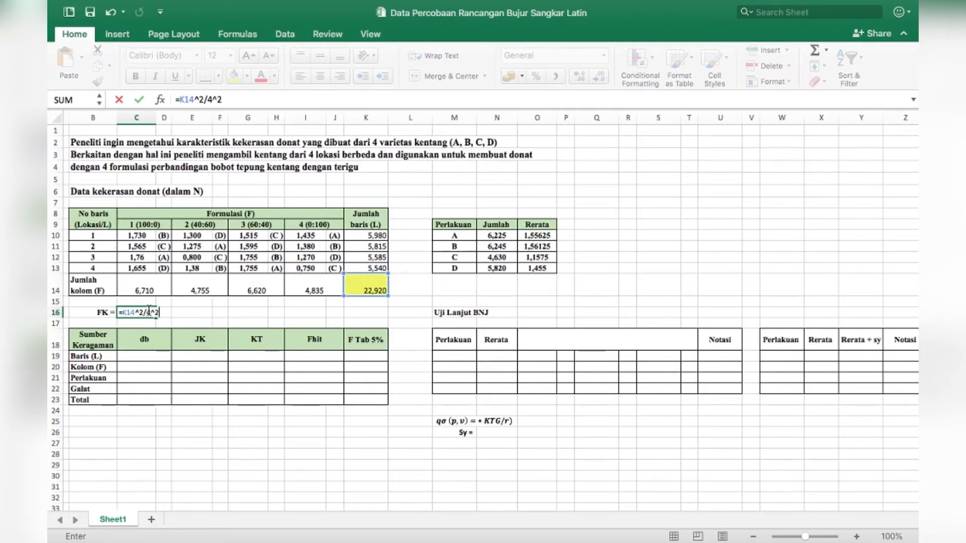
pyautogui.press('Return')
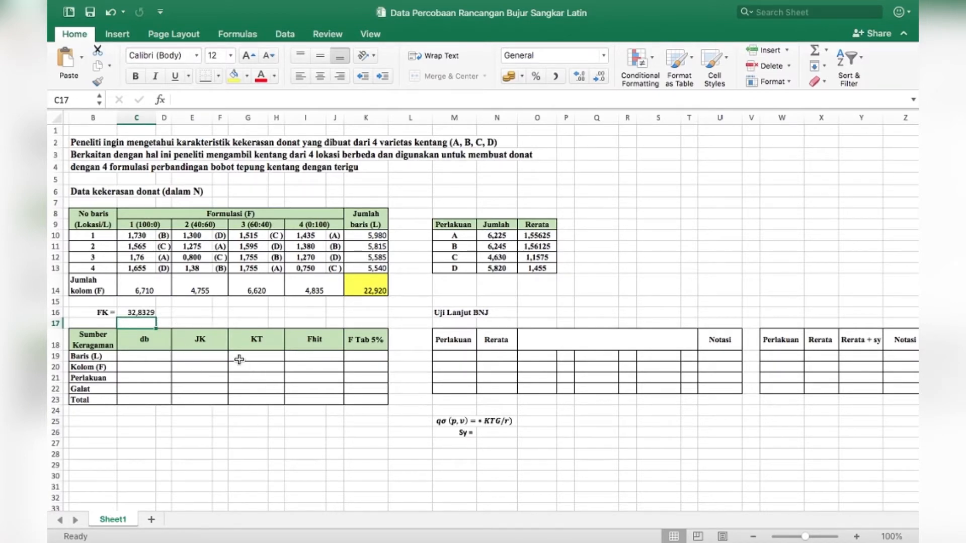
# Calculate the total degrees of freedom in C23 as =(4*4)-1.
pyautogui.scroll(-2, 239, 359)
pyautogui.scroll(-1, 239, 359)
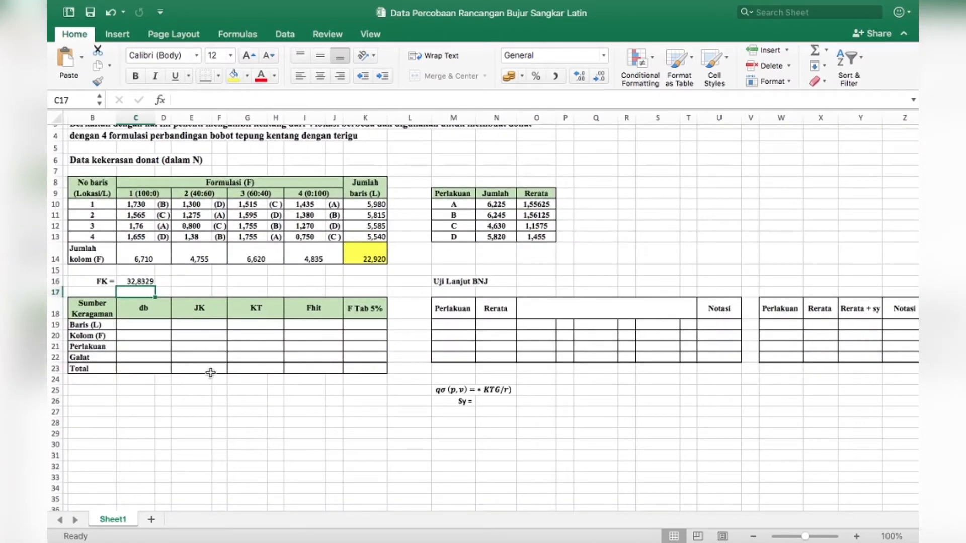
pyautogui.click(144, 369)
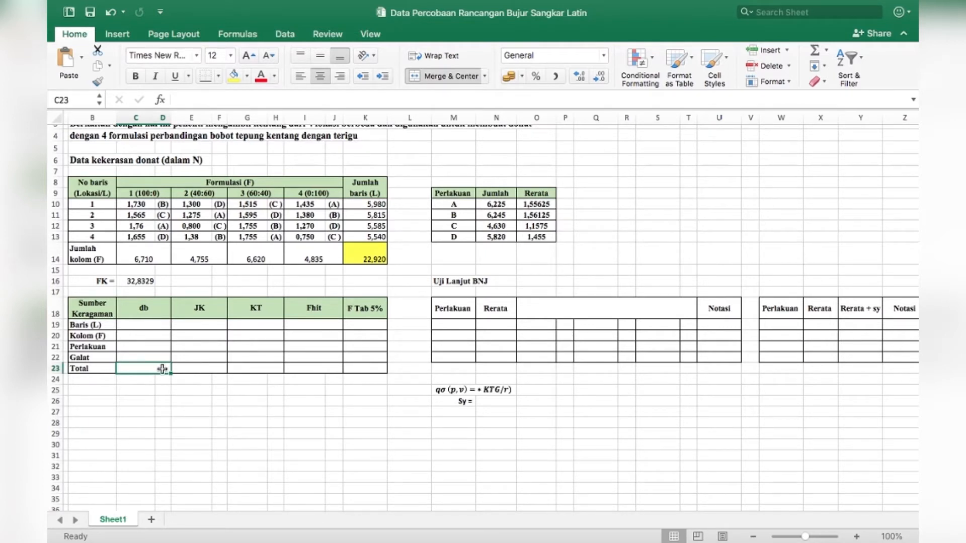
pyautogui.write('=')
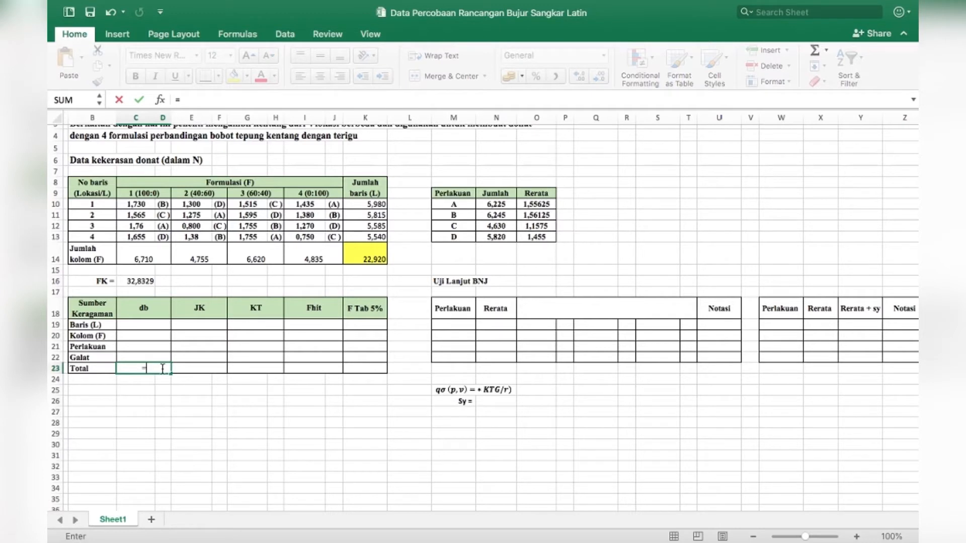
pyautogui.write('(4*4)-1')
pyautogui.press('Return')
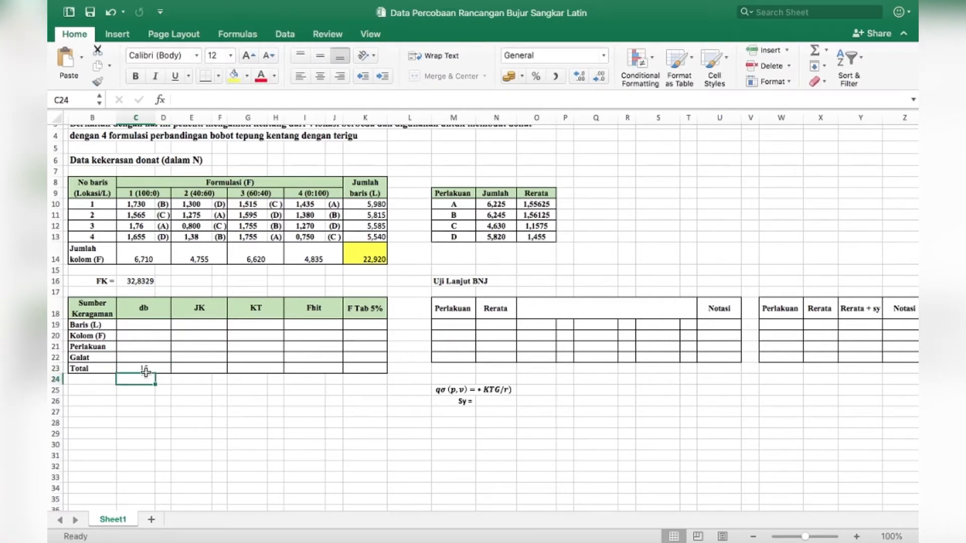
pyautogui.press('super+z')
pyautogui.press('super+y')
# Calculate the row (Baris) degrees of freedom in C19 as =COUNTA(B10:B13)-1.
pyautogui.click(145, 325)
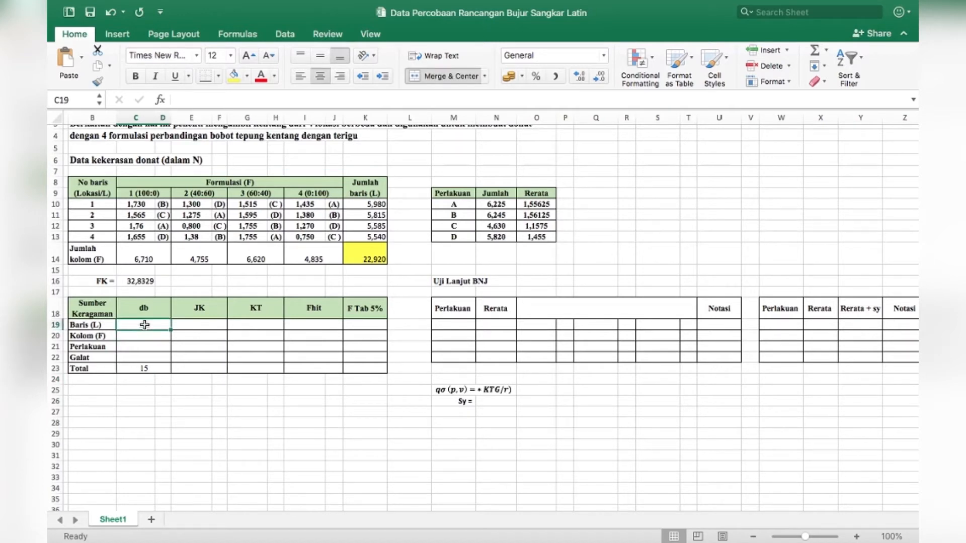
pyautogui.write('=')
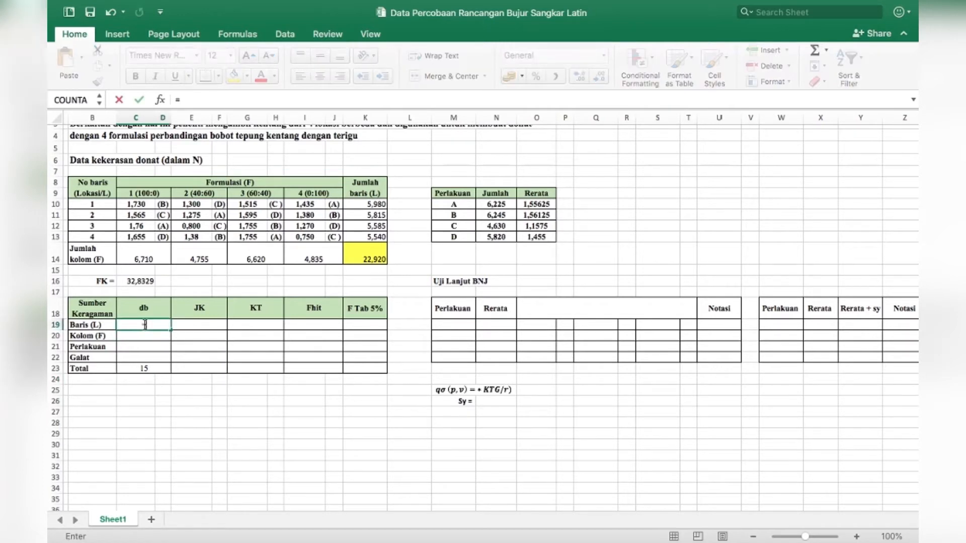
pyautogui.write('cou')
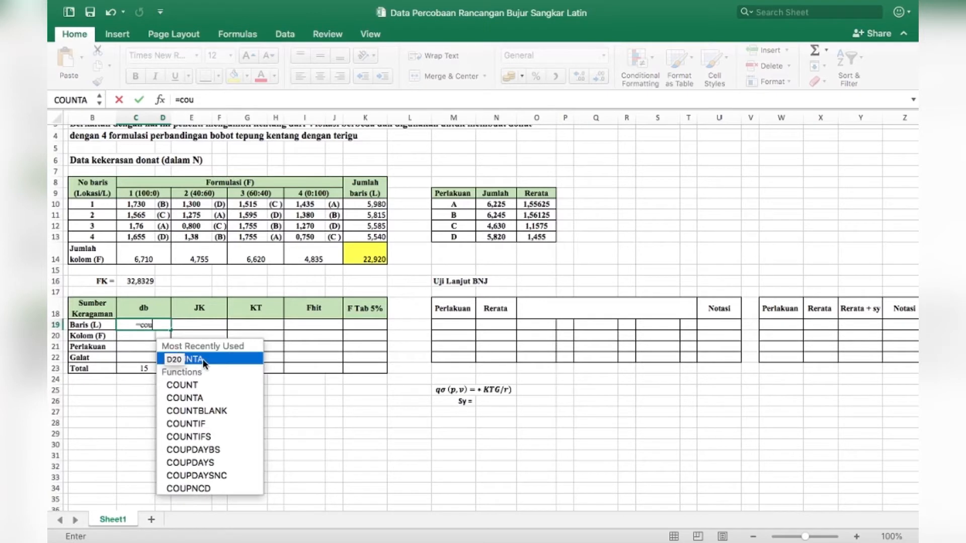
pyautogui.doubleClick(203, 360)
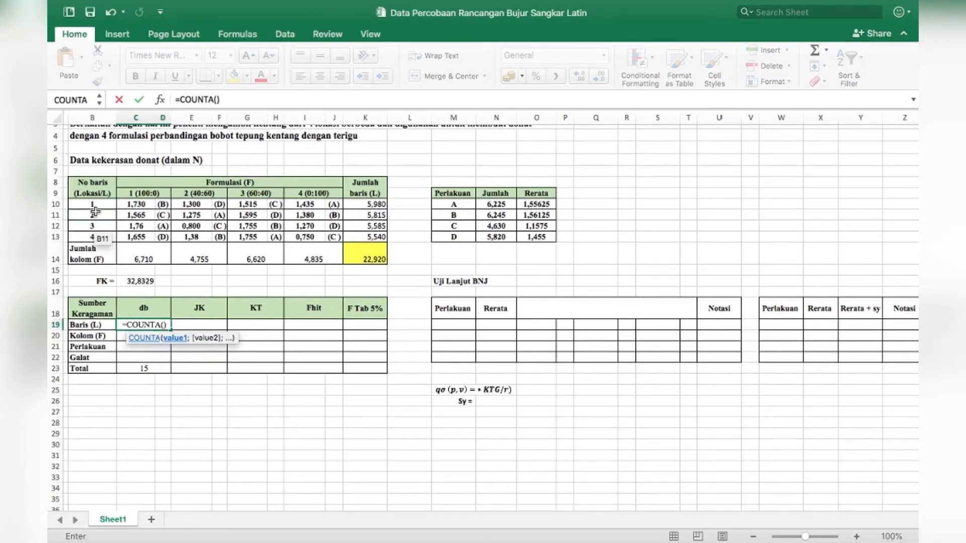
pyautogui.moveTo(97, 205); pyautogui.dragTo(96, 238)
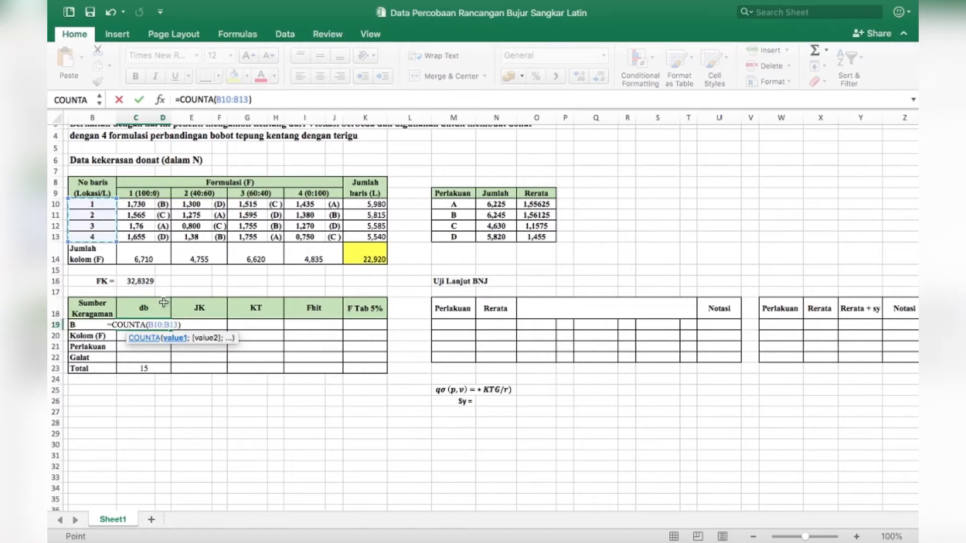
pyautogui.click(202, 326)
pyautogui.write('-1')
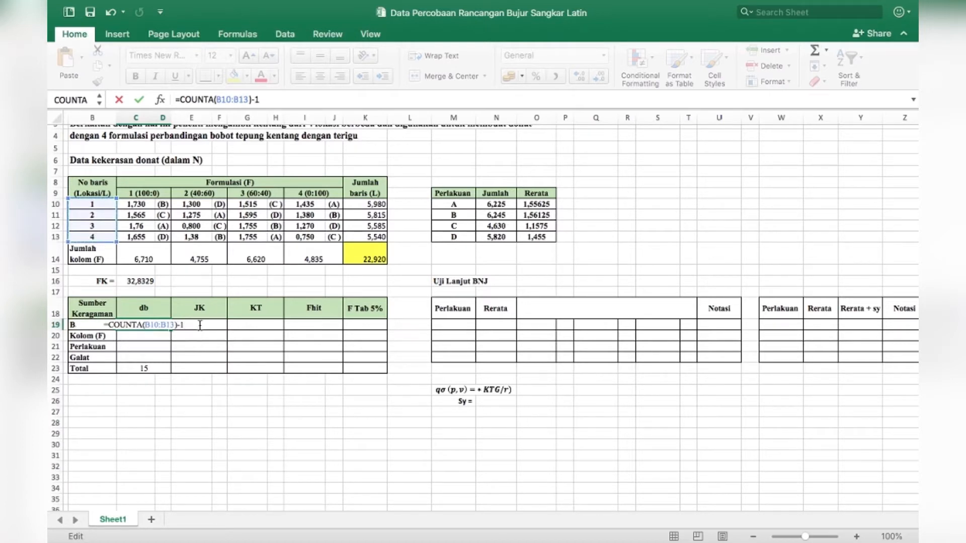
pyautogui.press('Return')
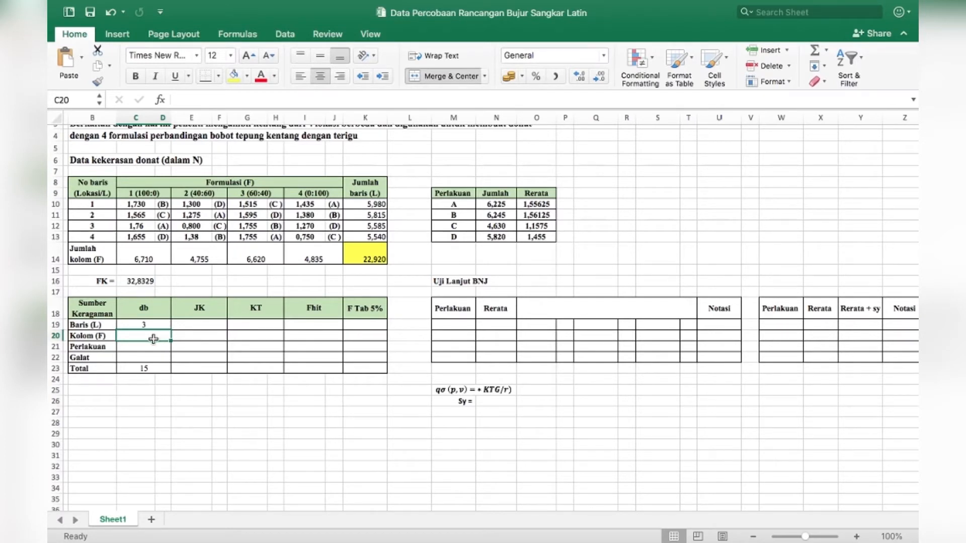
# Calculate the column (Kolom) degrees of freedom in C20 as =COUNTA(C9:J9)-1.
pyautogui.write('=')
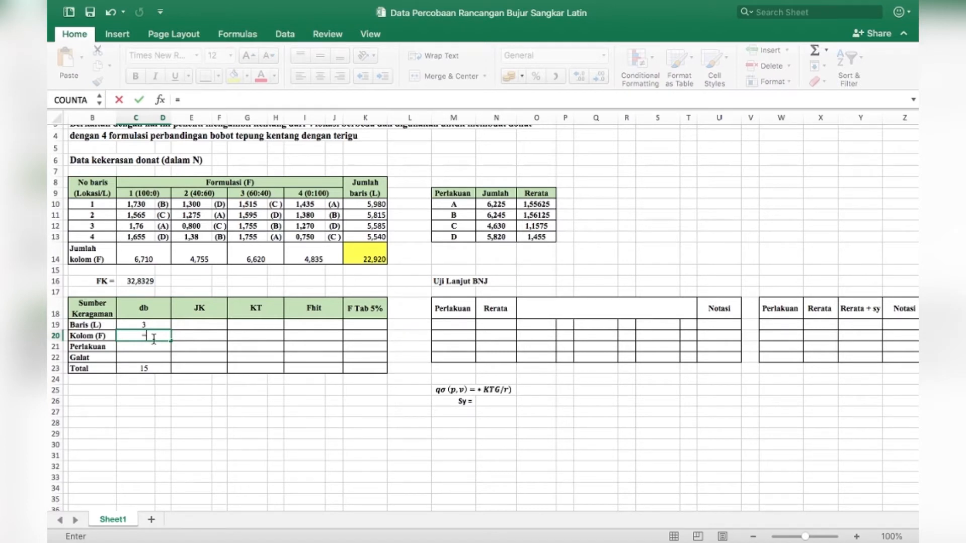
pyautogui.write('cou')
pyautogui.doubleClick(190, 371)
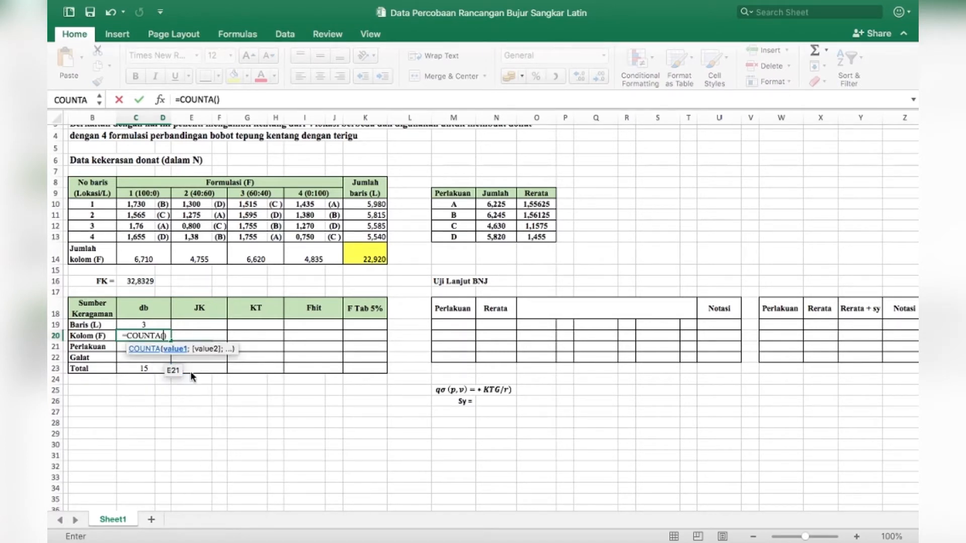
pyautogui.click(136, 195)
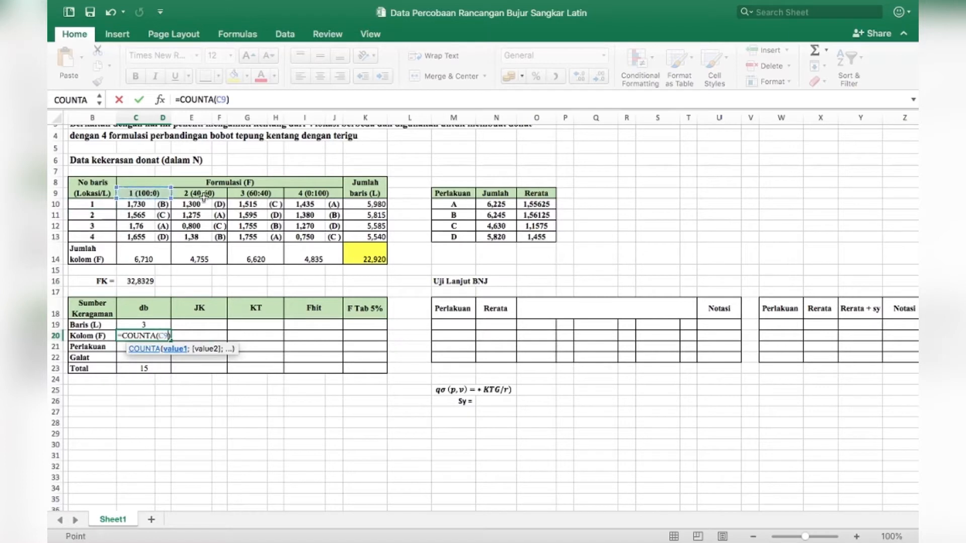
pyautogui.moveTo(204, 197); pyautogui.dragTo(310, 196)
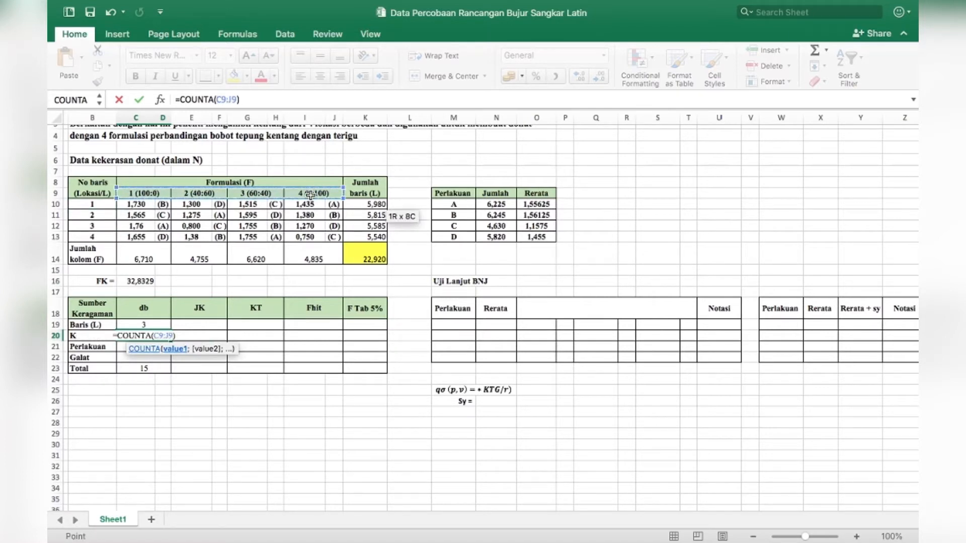
pyautogui.press('Right')
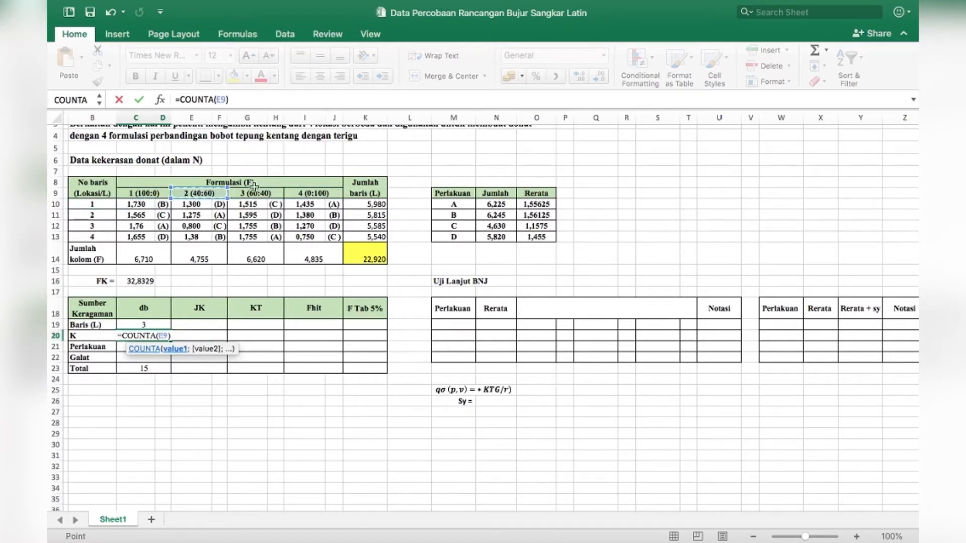
pyautogui.moveTo(154, 197); pyautogui.dragTo(317, 196)
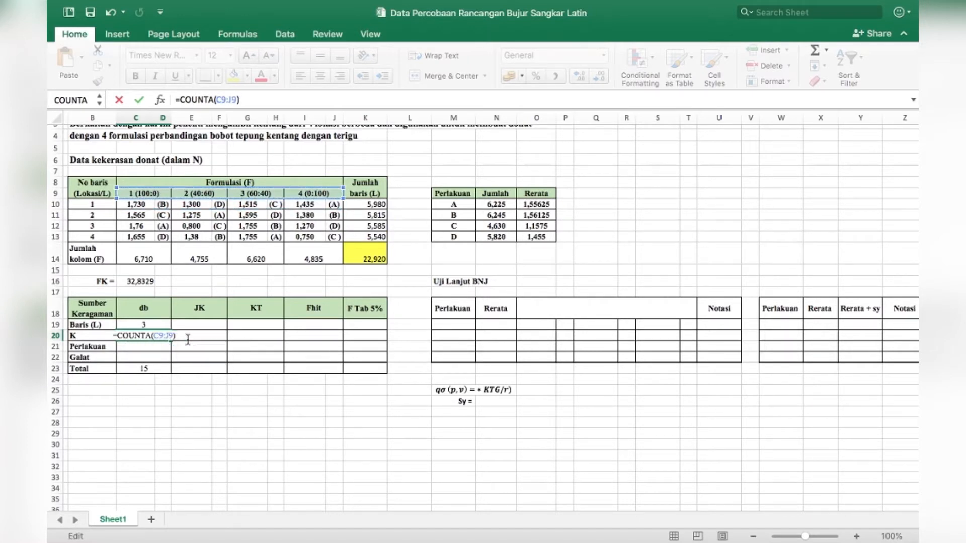
pyautogui.press('Return')
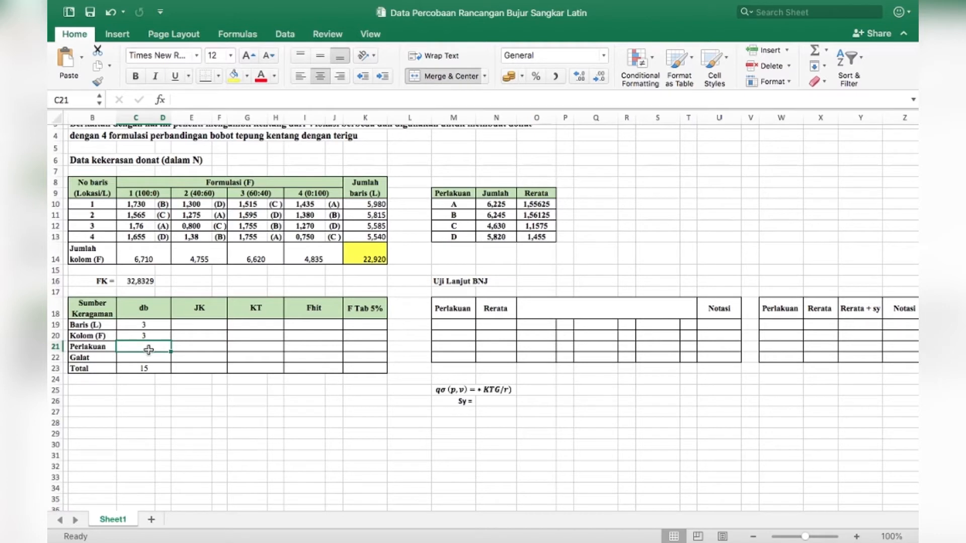
# Calculate the treatment (Perlakuan) degrees of freedom in C21 as =COUNTA(M10:M13)-1.
pyautogui.write('=coun')
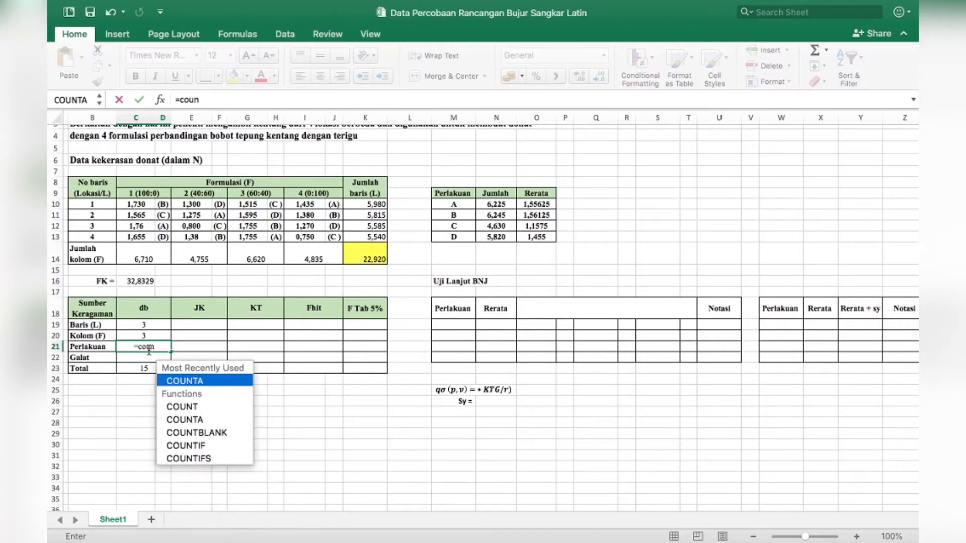
pyautogui.doubleClick(179, 380)
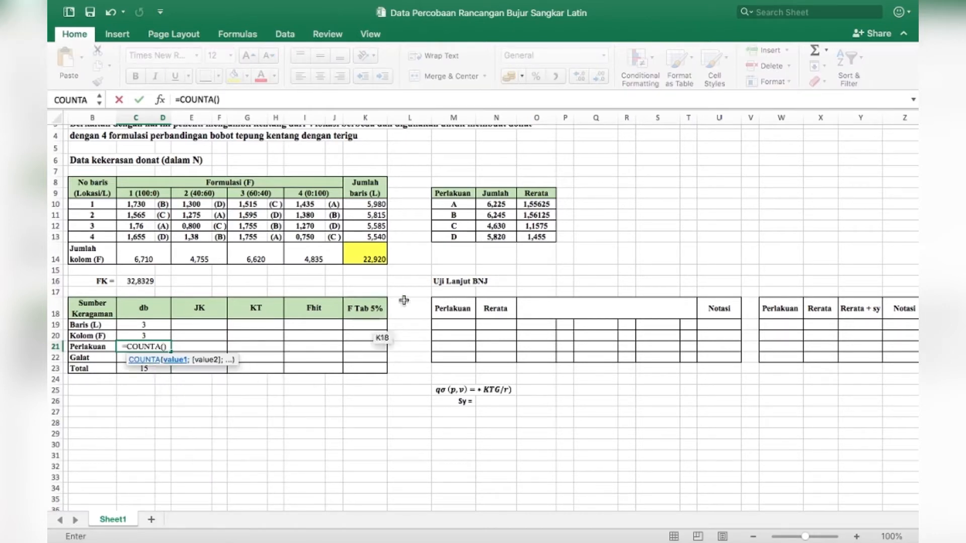
pyautogui.click(457, 206)
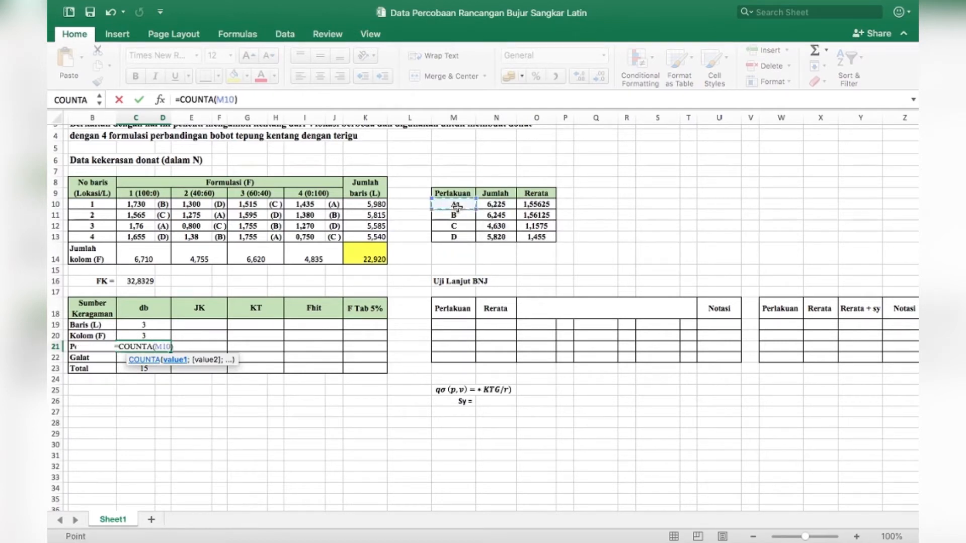
pyautogui.moveTo(457, 207); pyautogui.dragTo(456, 237)
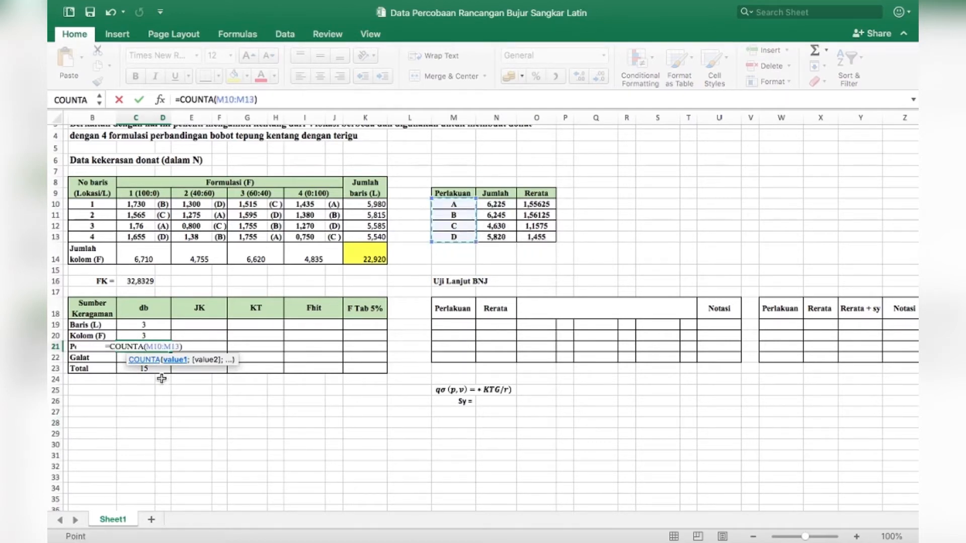
pyautogui.click(210, 348)
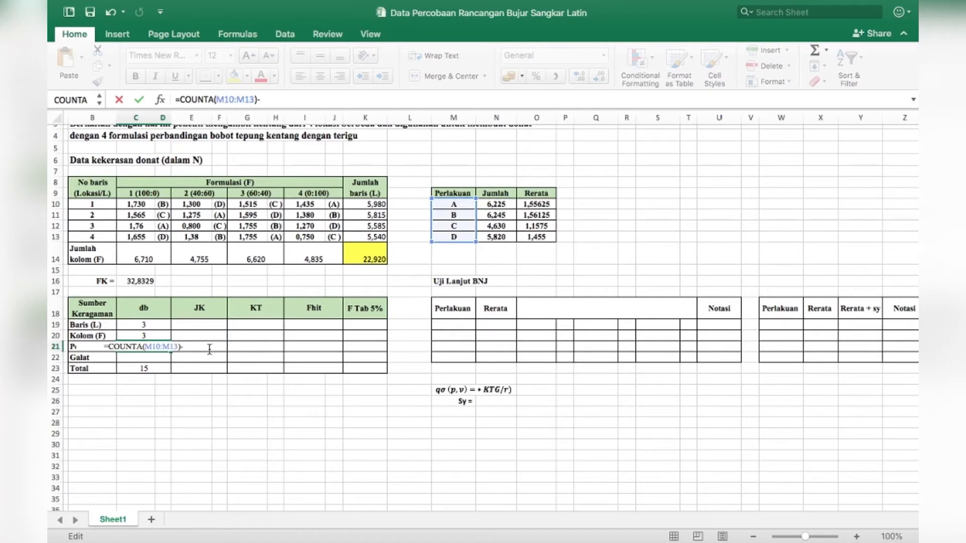
pyautogui.press('Return')
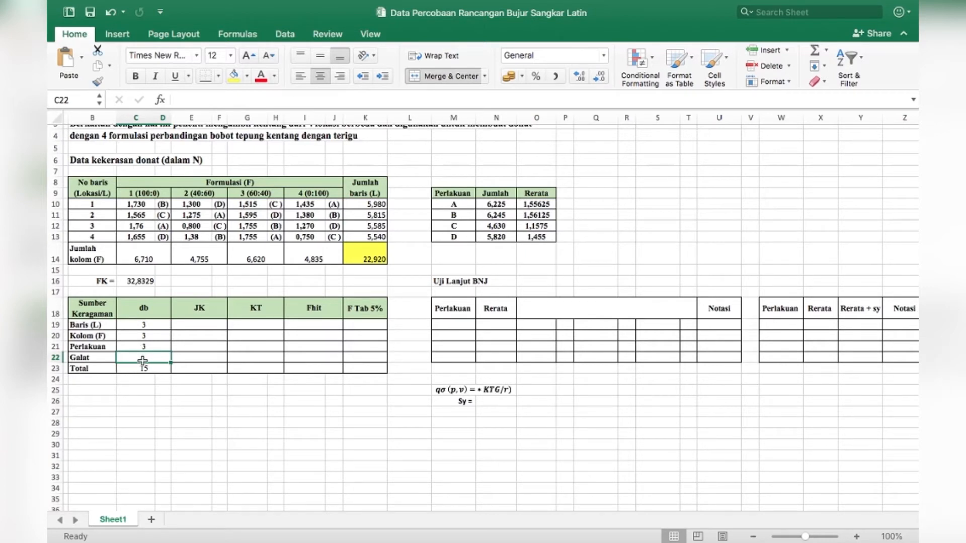
# Calculate the error (Galat) degrees of freedom in C22 as =C23-C19-C20-C21.
pyautogui.write('=')
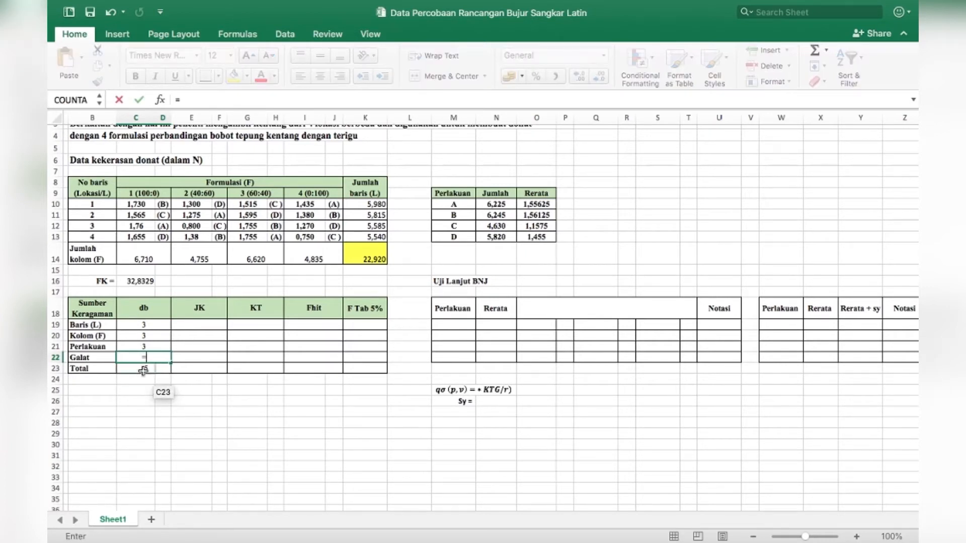
pyautogui.click(144, 370)
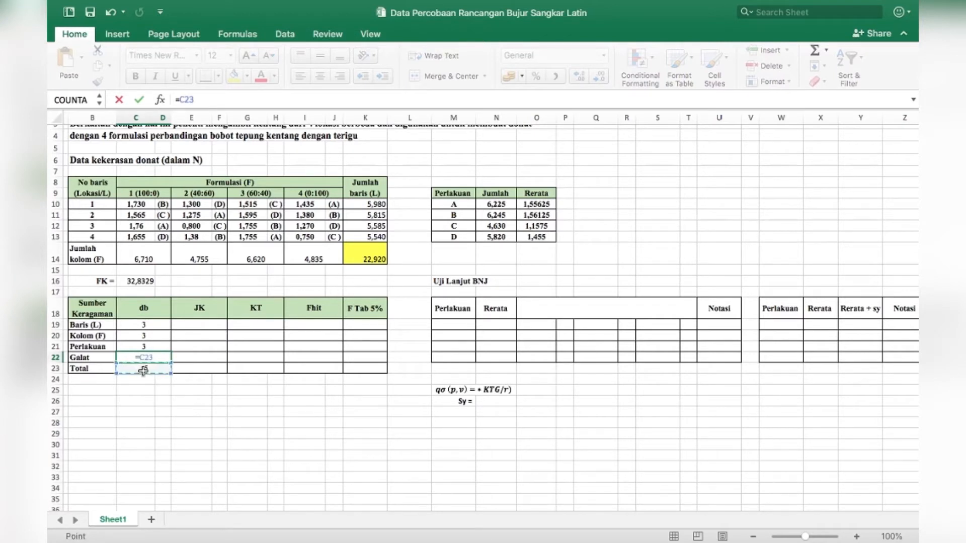
pyautogui.write('-')
pyautogui.click(146, 326)
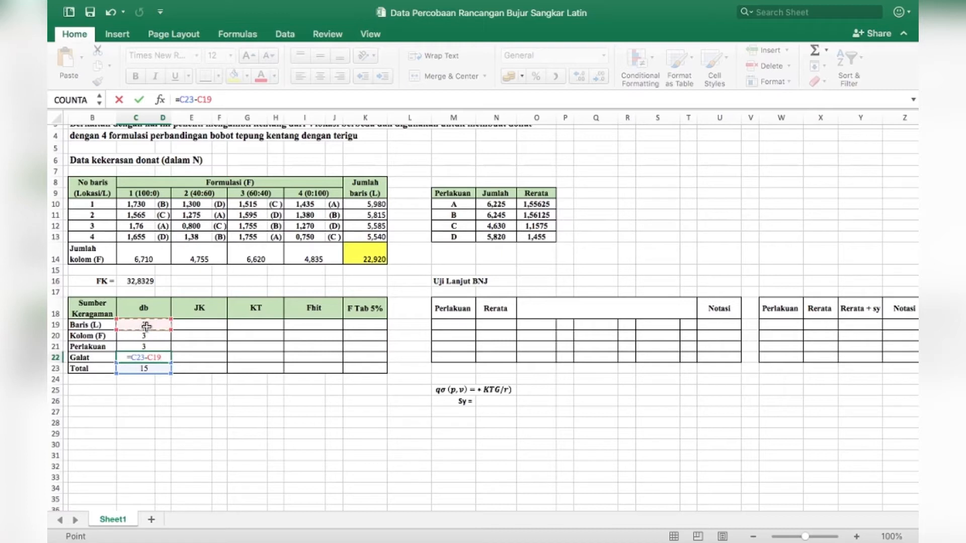
pyautogui.write('-')
pyautogui.click(149, 339)
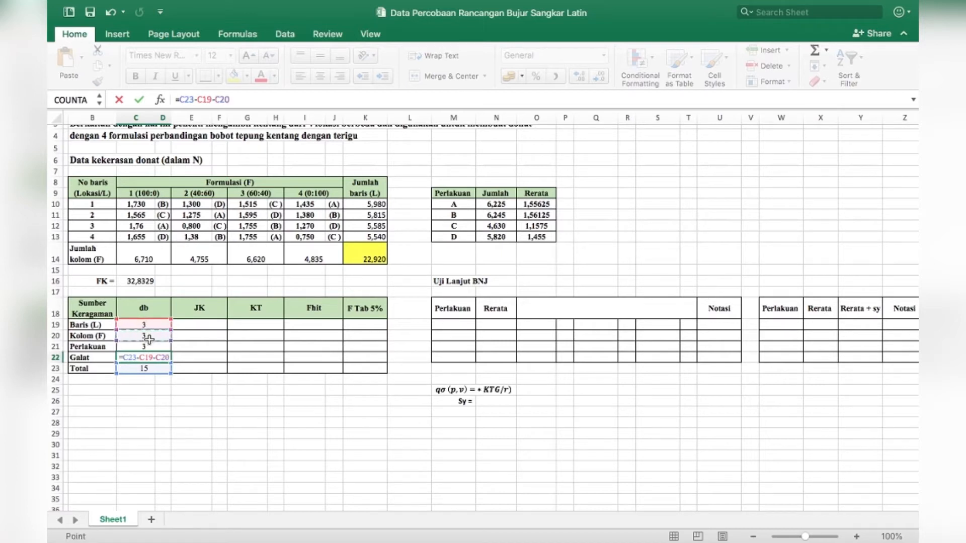
pyautogui.write('-')
pyautogui.click(155, 348)
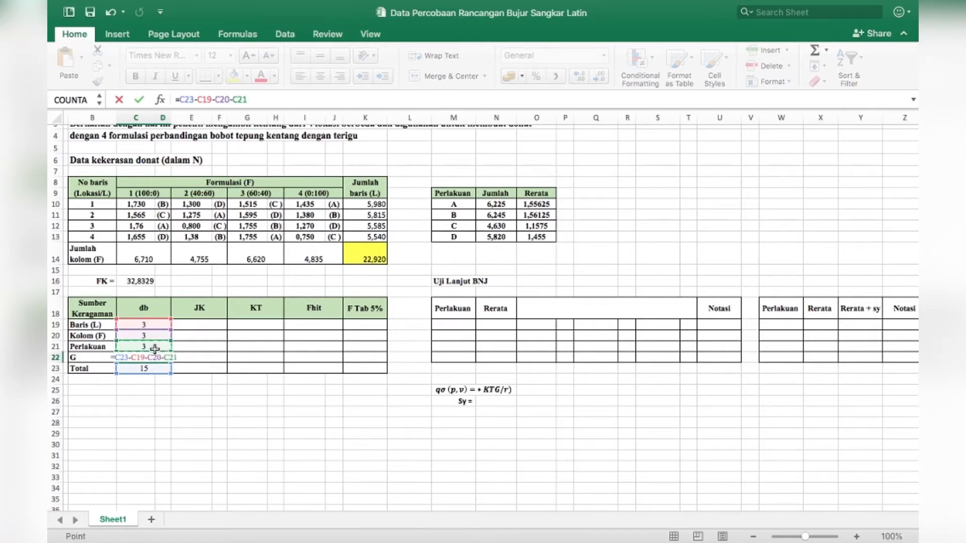
pyautogui.press('Return')
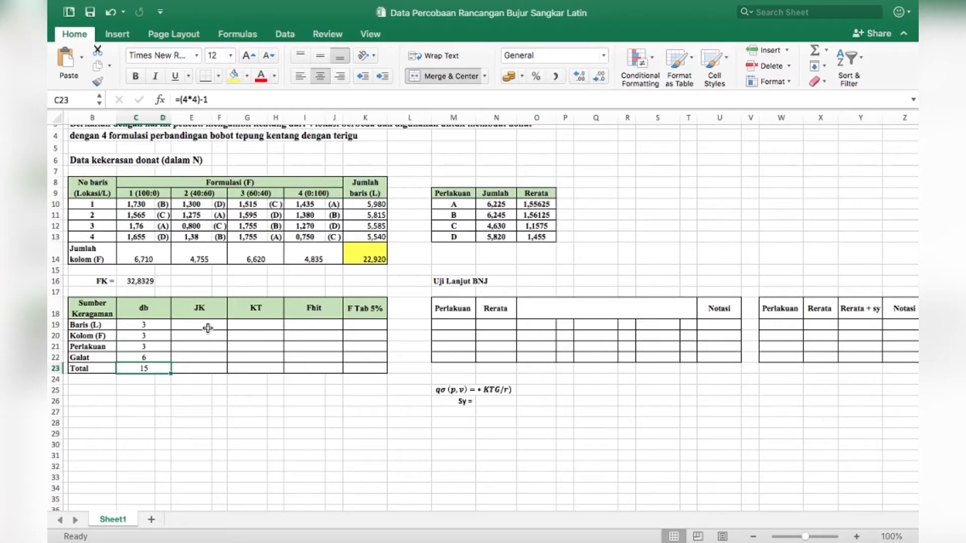
pyautogui.press('Return')
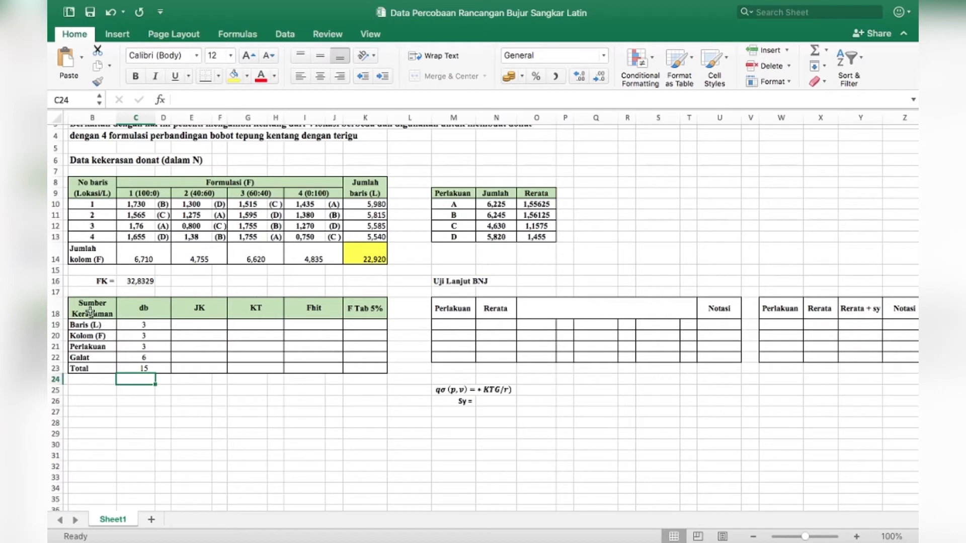
# Calculate the total sum of squares (JK) in E23 as =SUMSQ(C10:J13)-C16.
pyautogui.click(202, 372)
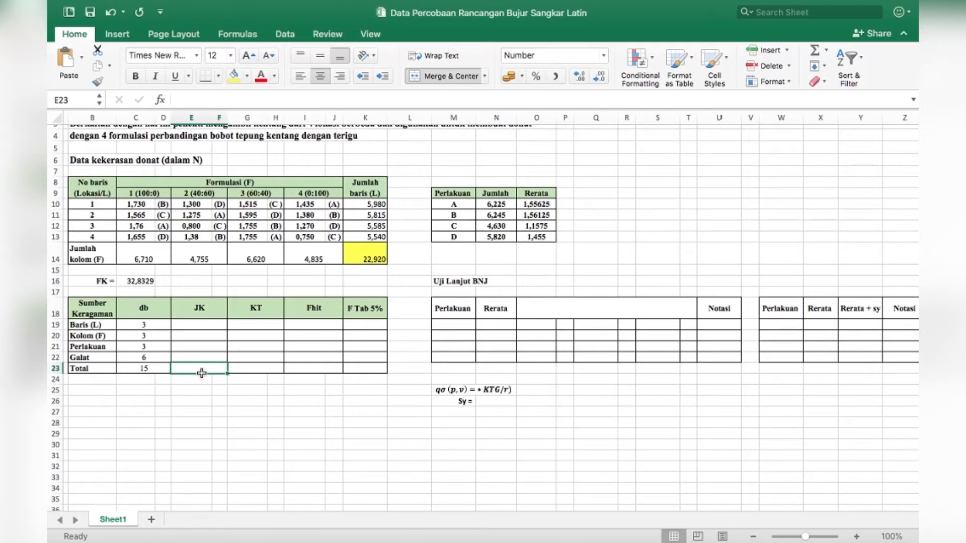
pyautogui.write('=')
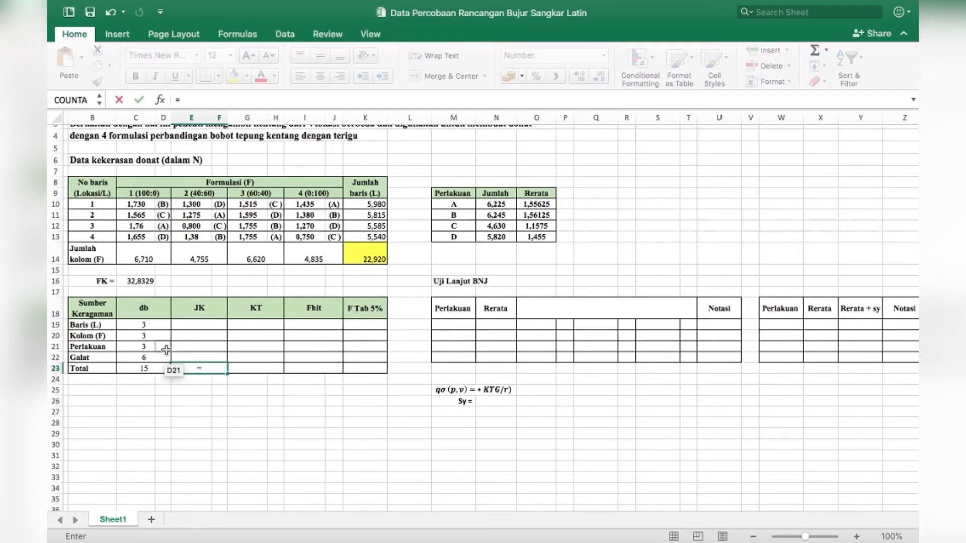
pyautogui.write('sum')
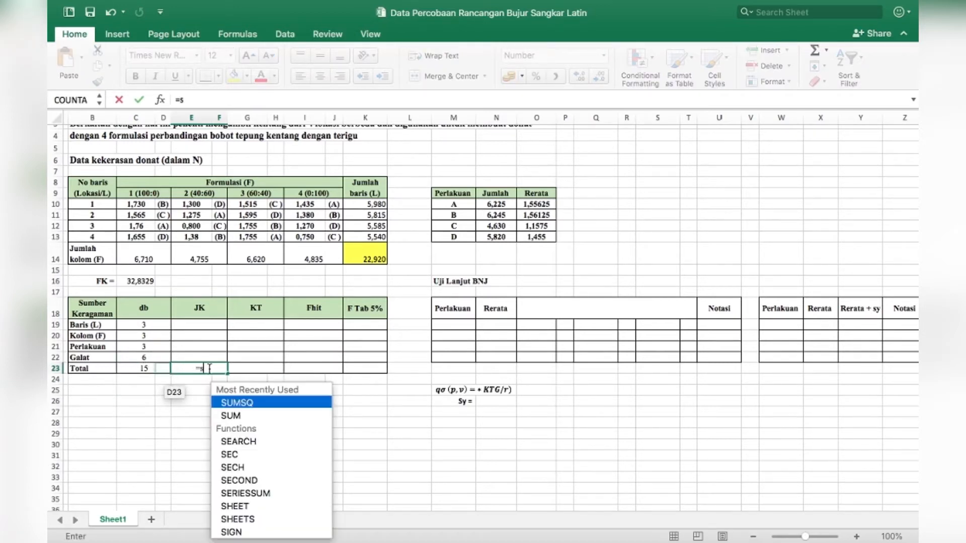
pyautogui.doubleClick(241, 402)
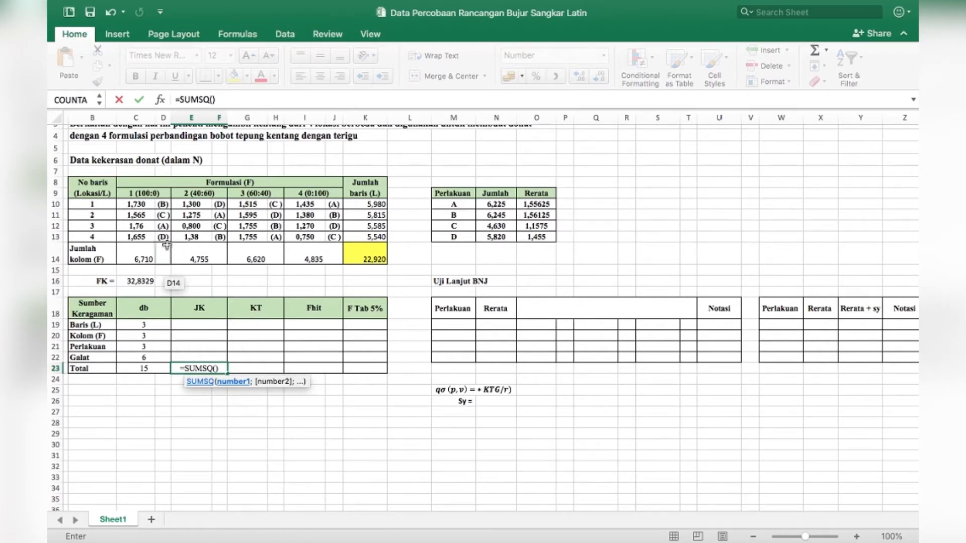
pyautogui.moveTo(132, 204); pyautogui.dragTo(332, 236)
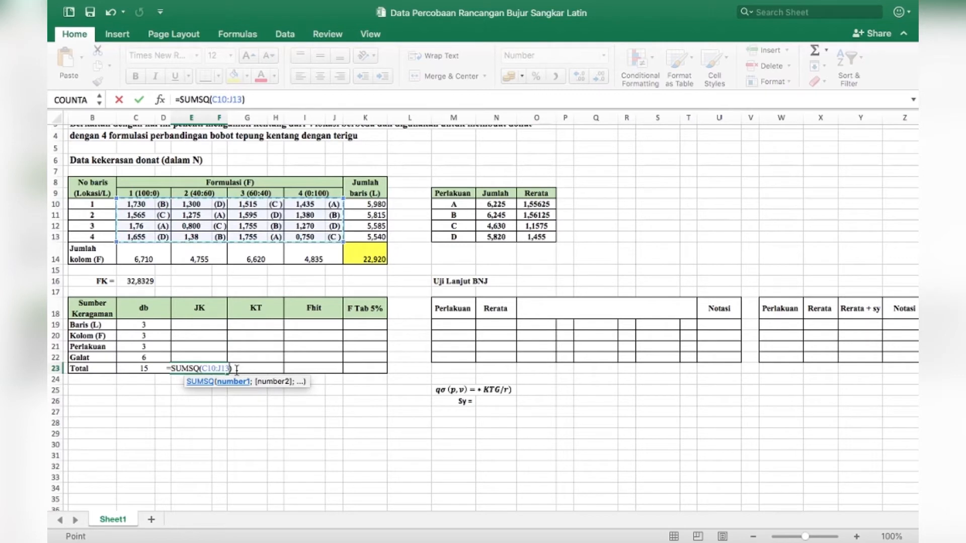
pyautogui.write(')-')
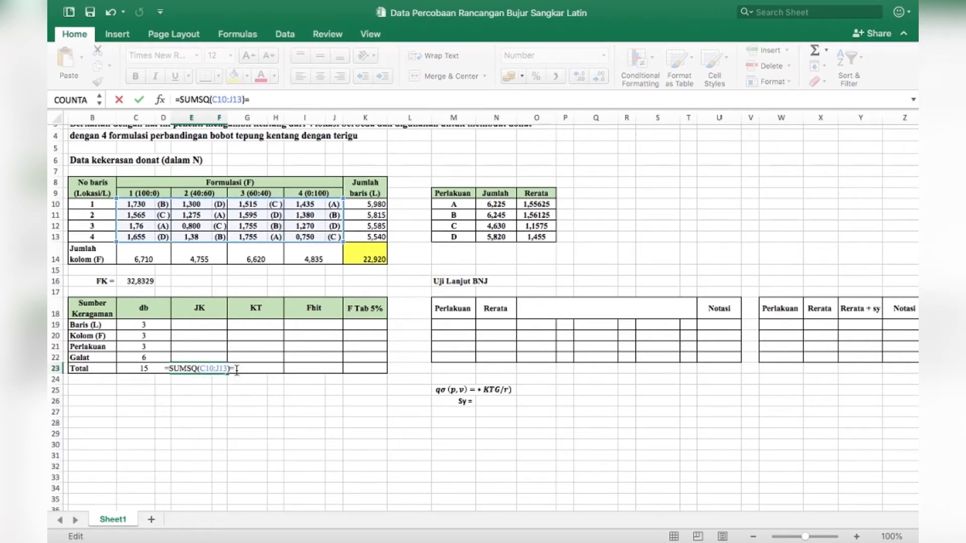
pyautogui.click(147, 282)
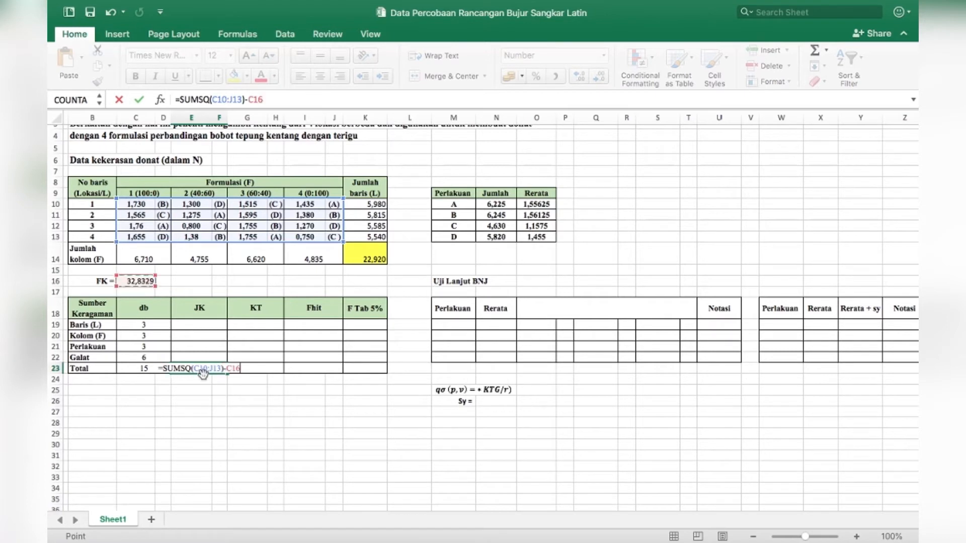
pyautogui.press('Return')
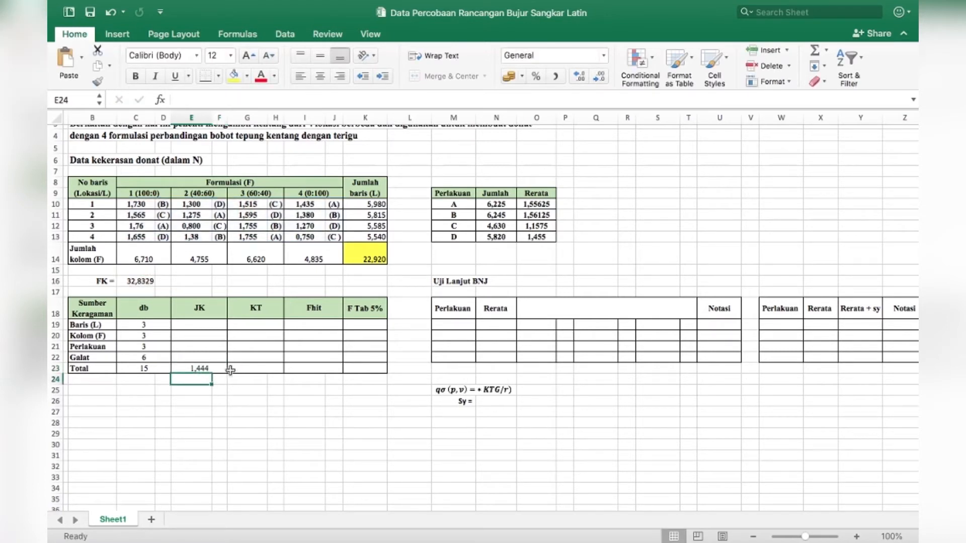
# Calculate the row (Baris) sum of squares in E19 as =SUMSQ(K10:K13)/COUNTA(B10:B13)-C16.
pyautogui.click(205, 325)
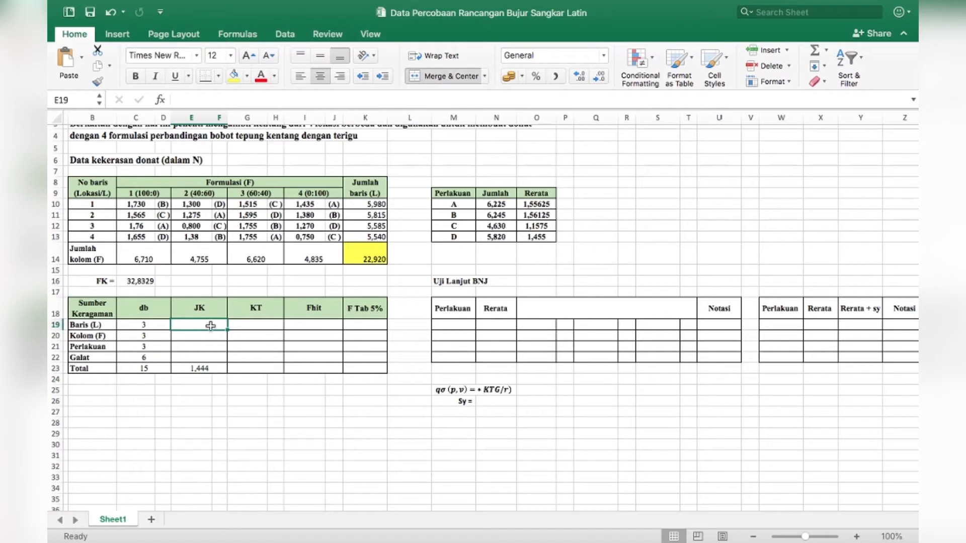
pyautogui.write('=sum')
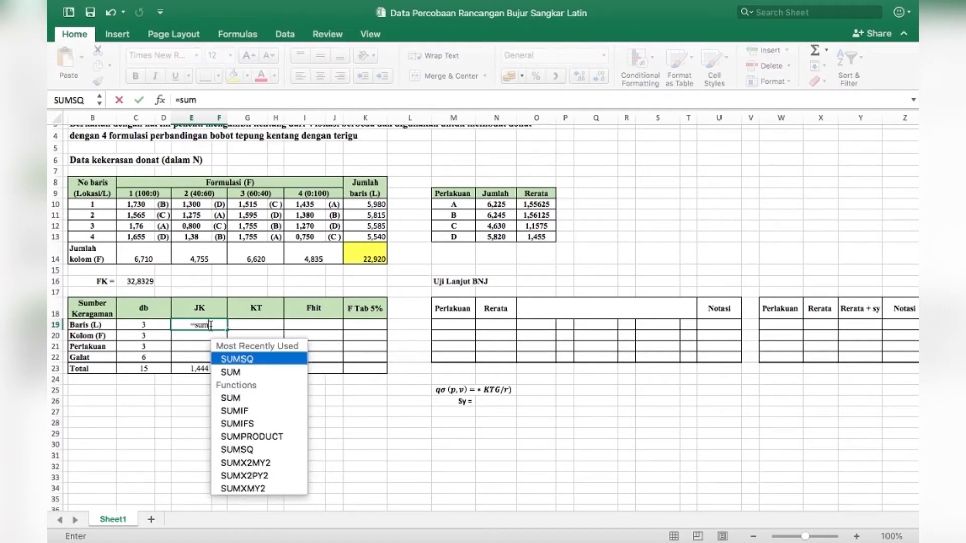
pyautogui.doubleClick(255, 359)
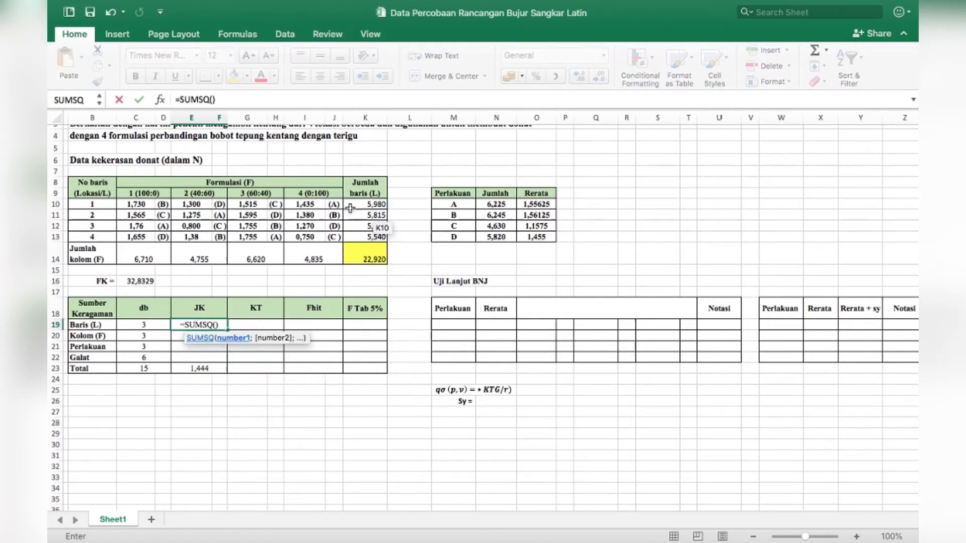
pyautogui.moveTo(371, 203); pyautogui.dragTo(375, 237)
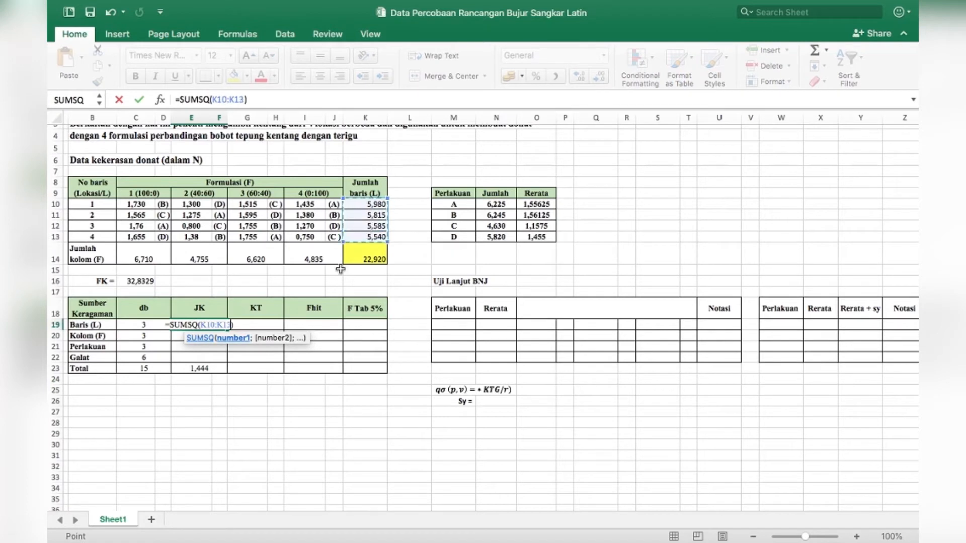
pyautogui.click(237, 325)
pyautogui.write('/')
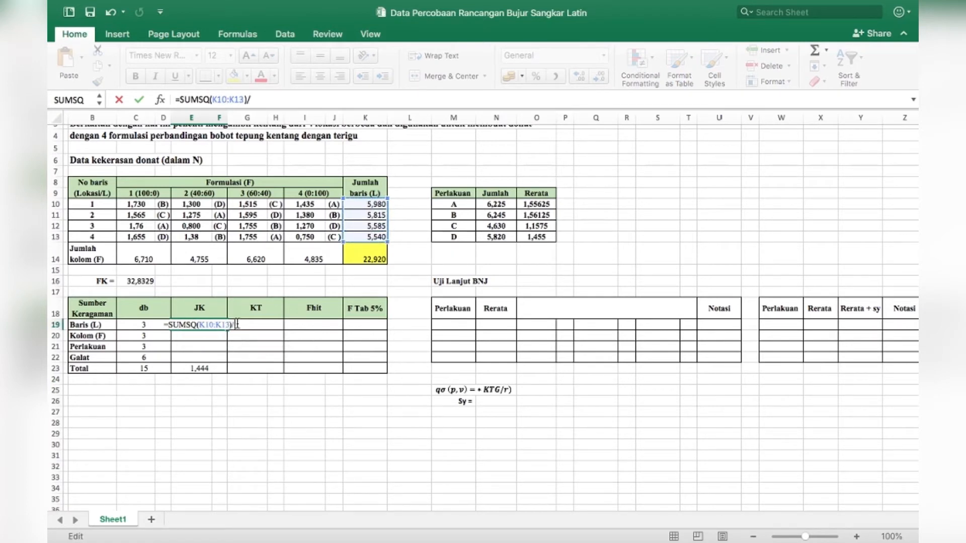
pyautogui.write('coun')
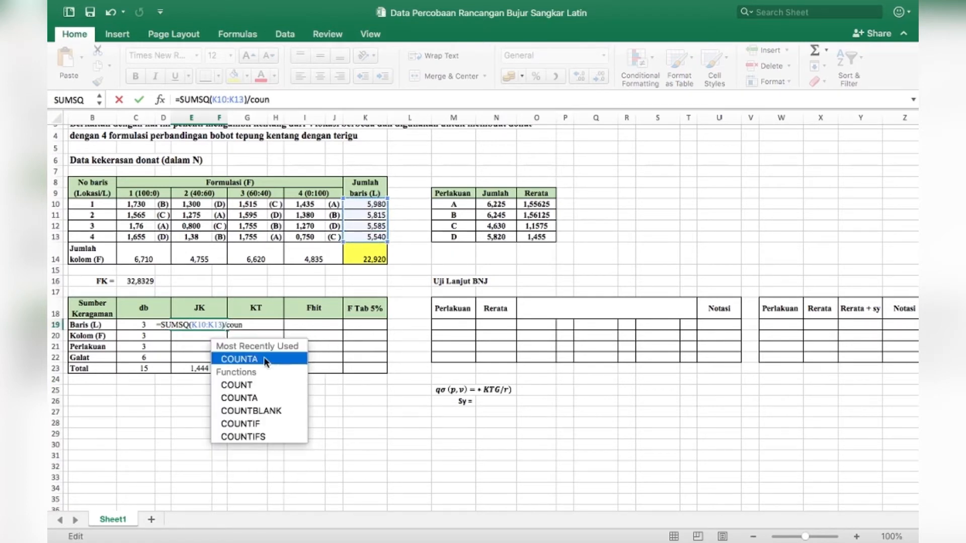
pyautogui.doubleClick(264, 359)
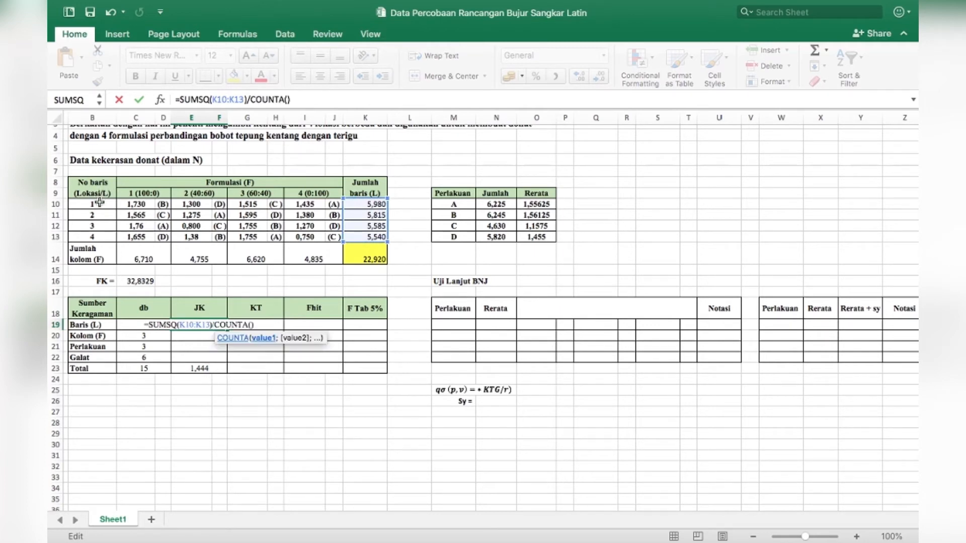
pyautogui.moveTo(95, 204); pyautogui.dragTo(101, 233)
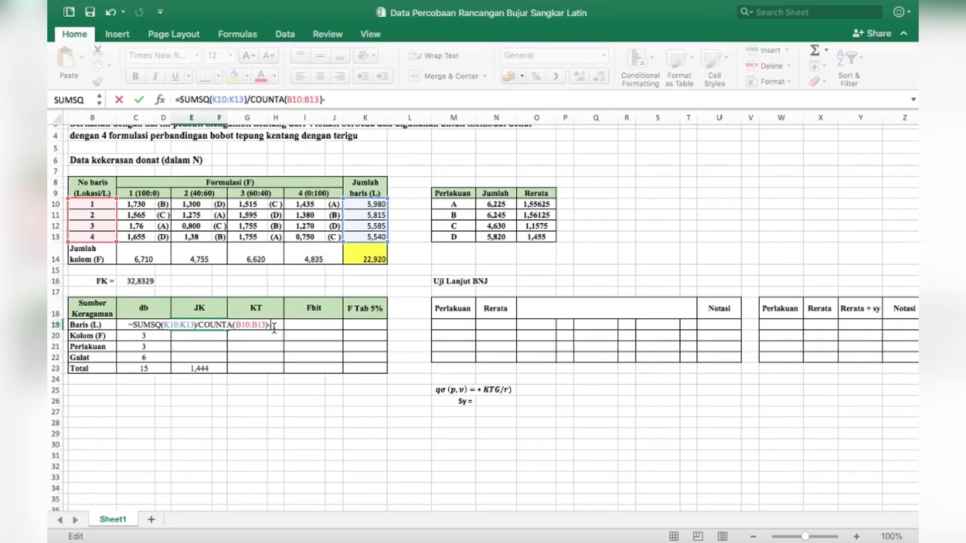
pyautogui.write('-')
pyautogui.click(150, 283)
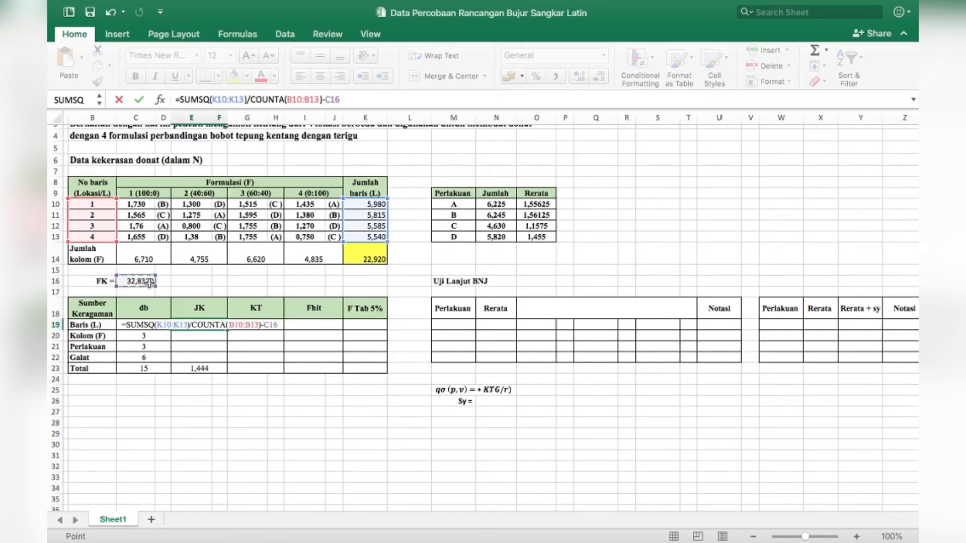
pyautogui.press('Return')
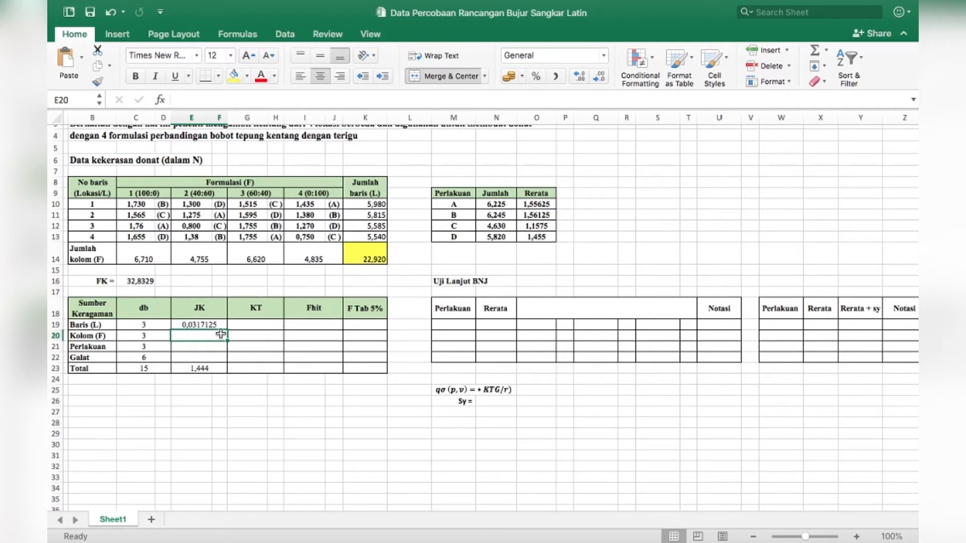
# Calculate the column (Kolom) sum of squares in E20 as =SUMSQ(C14:J14)/COUNTA(C9:J9)-C16.
pyautogui.write('=um')
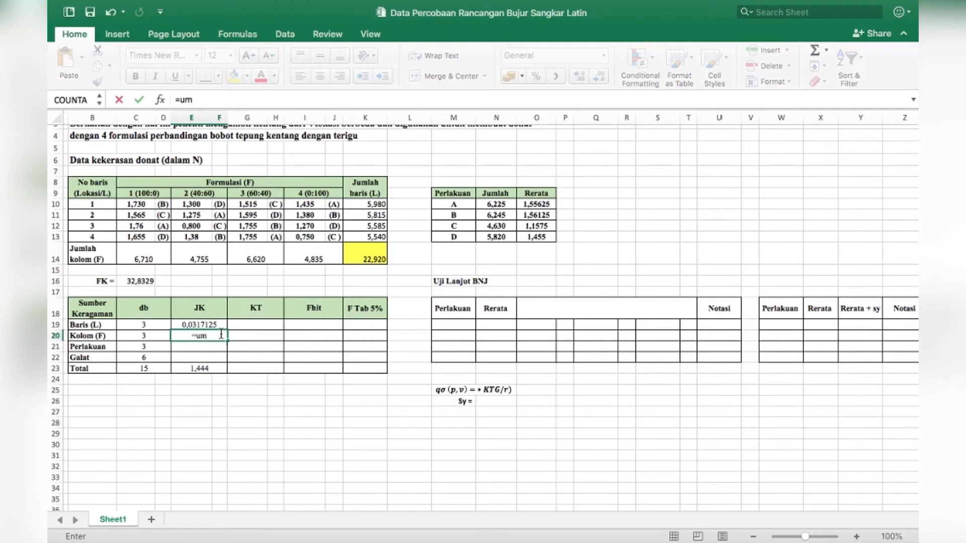
pyautogui.press('BackSpace')
pyautogui.press('BackSpace')
pyautogui.write('sum')
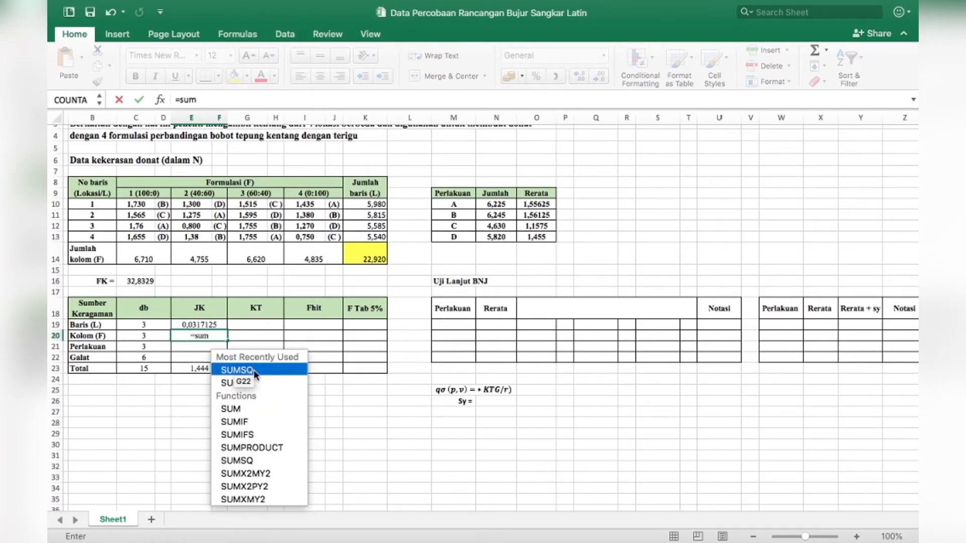
pyautogui.doubleClick(253, 369)
pyautogui.moveTo(133, 258); pyautogui.dragTo(315, 258)
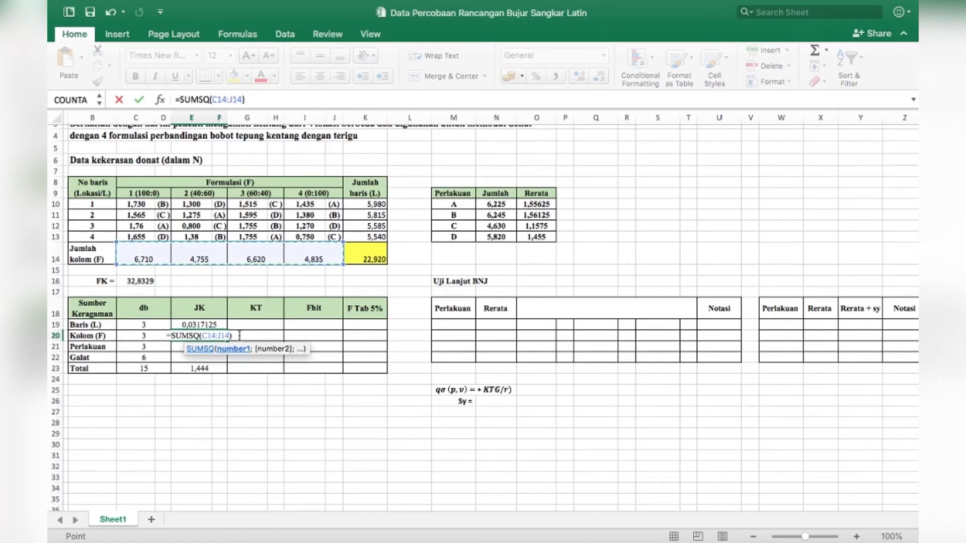
pyautogui.click(240, 336)
pyautogui.write('/coun')
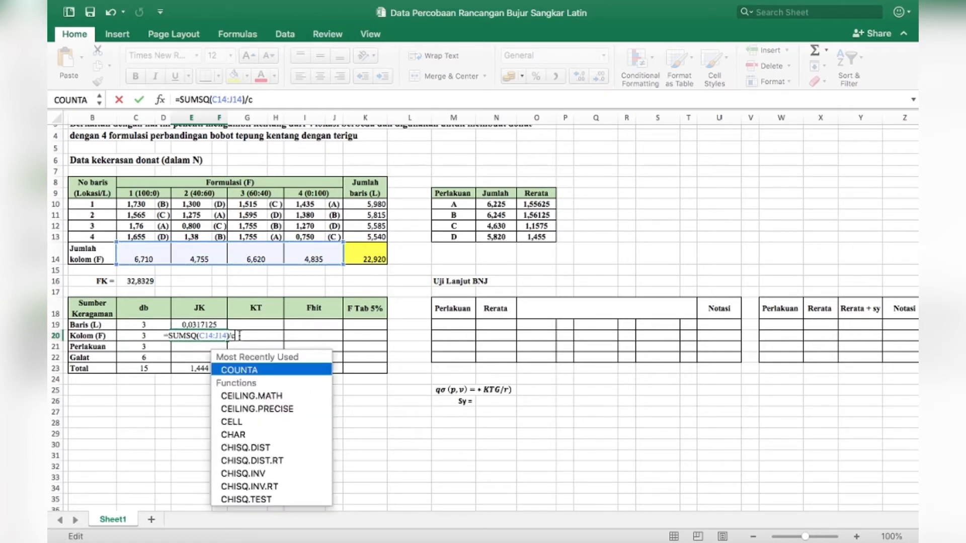
pyautogui.doubleClick(255, 371)
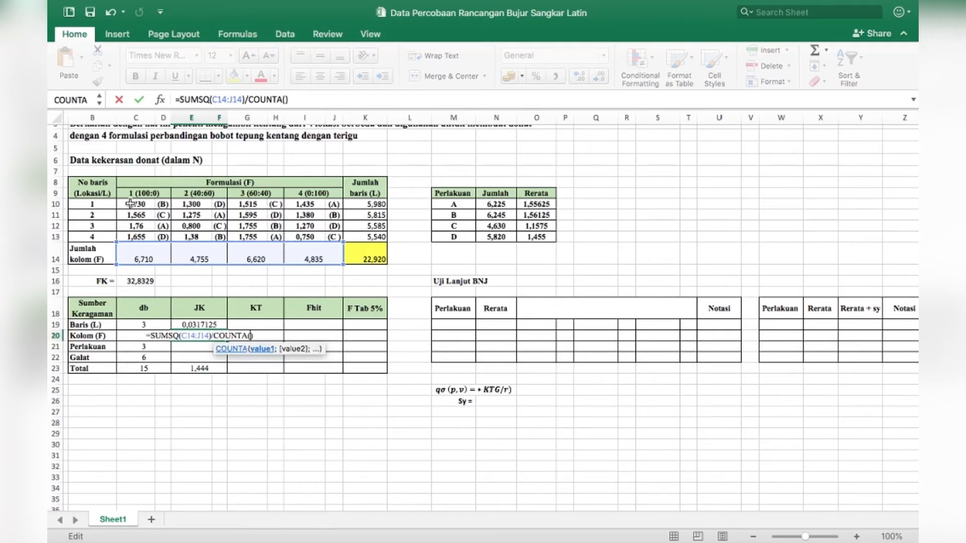
pyautogui.moveTo(132, 194); pyautogui.dragTo(287, 192)
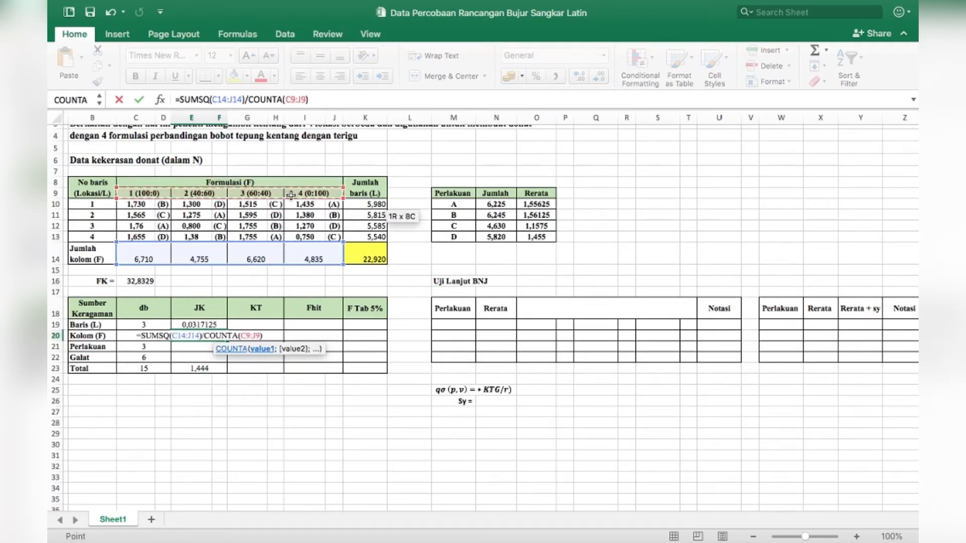
pyautogui.click(269, 337)
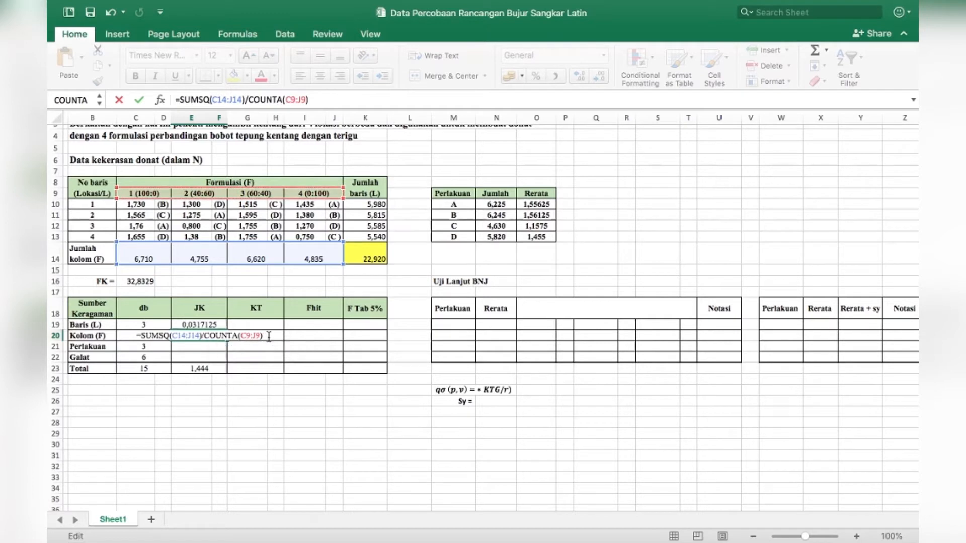
pyautogui.write('-')
pyautogui.click(151, 281)
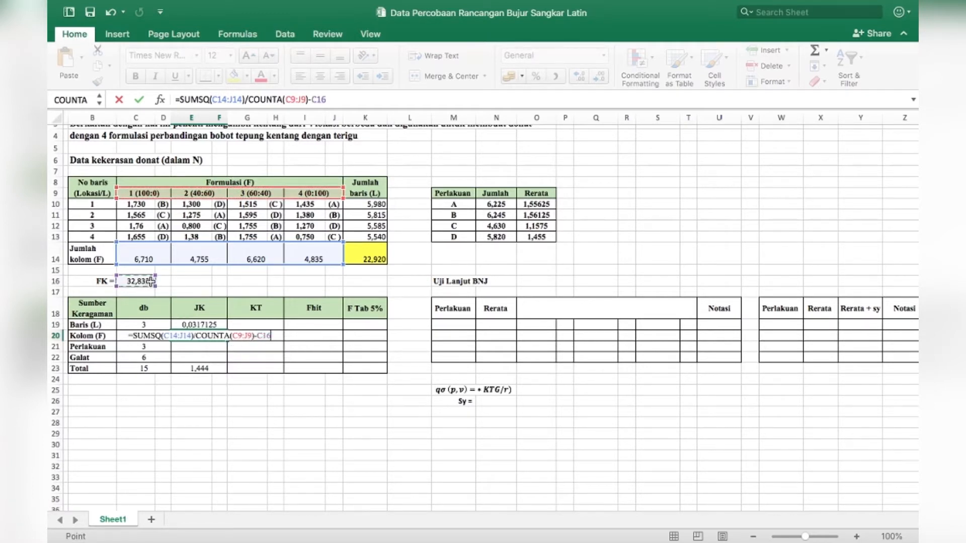
pyautogui.press('Return')
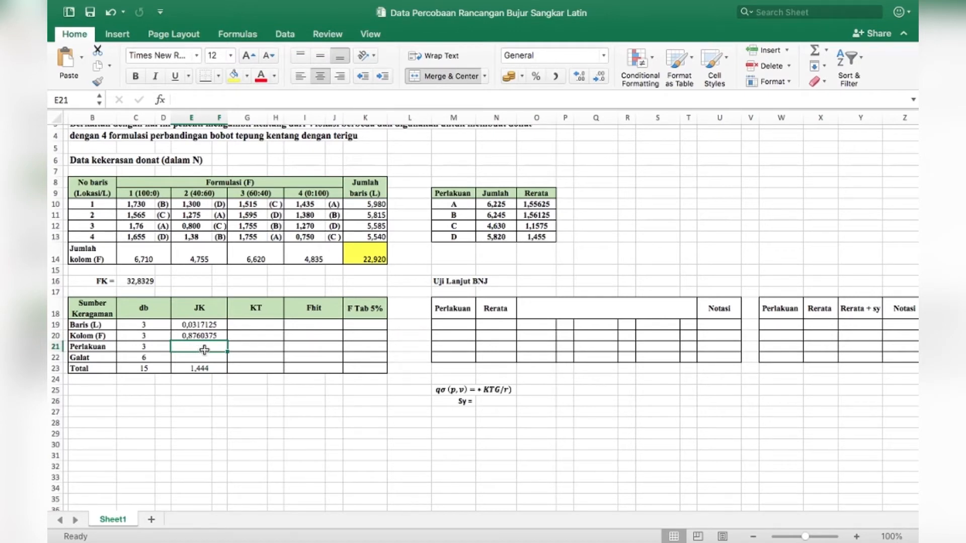
# Calculate the treatment (Perlakuan) sum of squares in E21 as =SUMSQ(N10:N13)/COUNTA(M10:M13)-C16.
pyautogui.write('=sum')
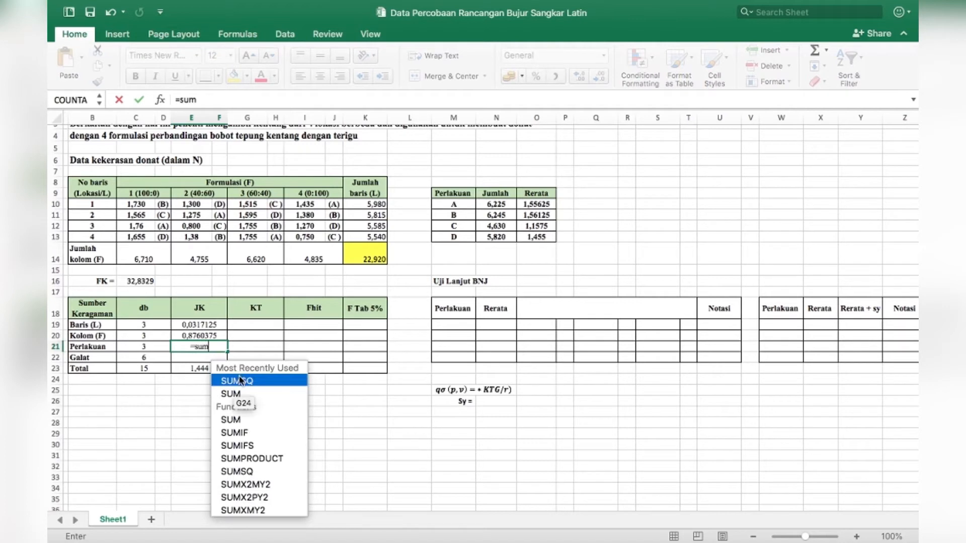
pyautogui.press('Tab')
pyautogui.moveTo(494, 206); pyautogui.dragTo(496, 238)
pyautogui.click(238, 350)
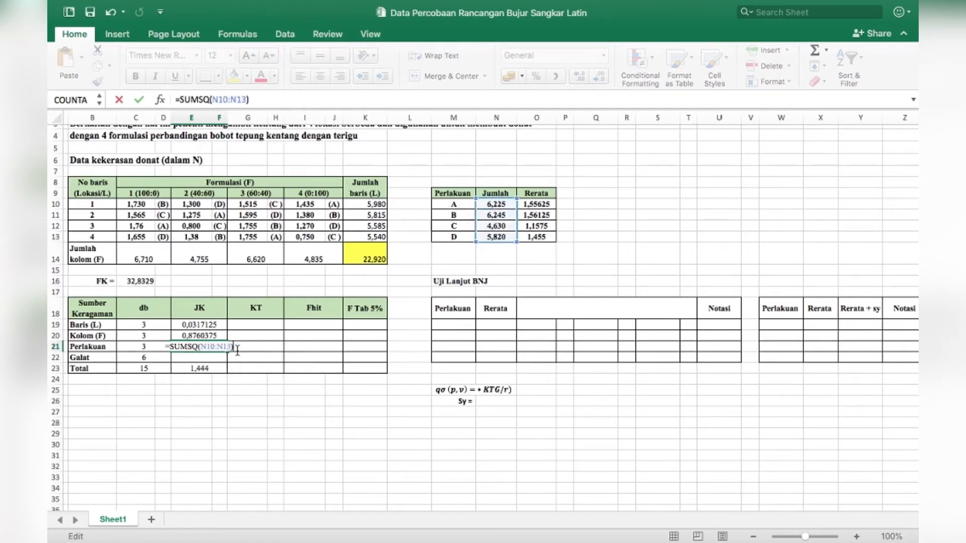
pyautogui.write('/coun')
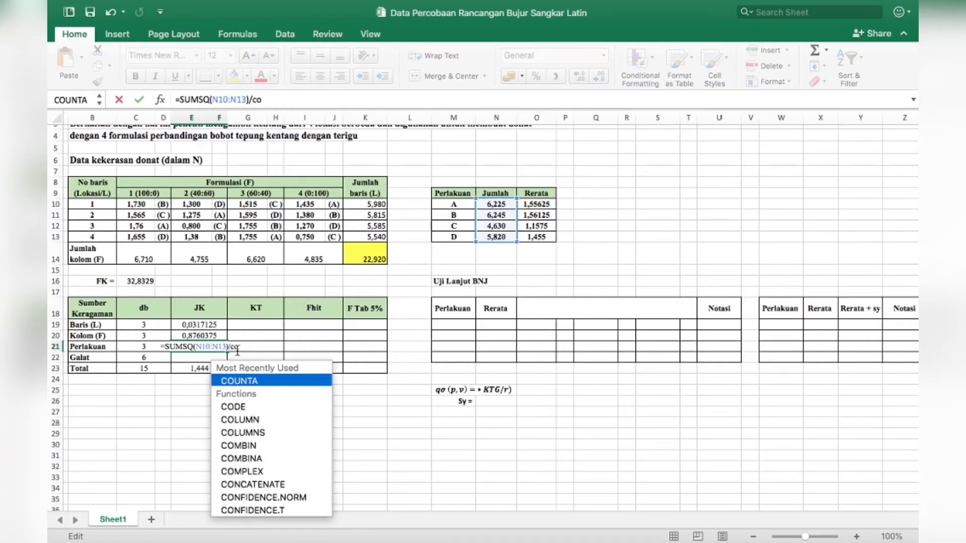
pyautogui.doubleClick(264, 385)
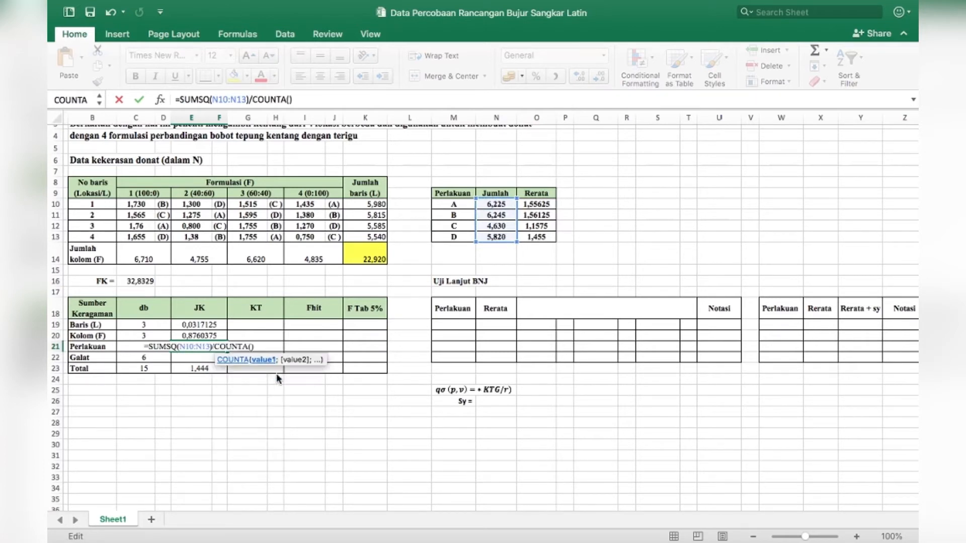
pyautogui.moveTo(455, 206); pyautogui.dragTo(457, 231)
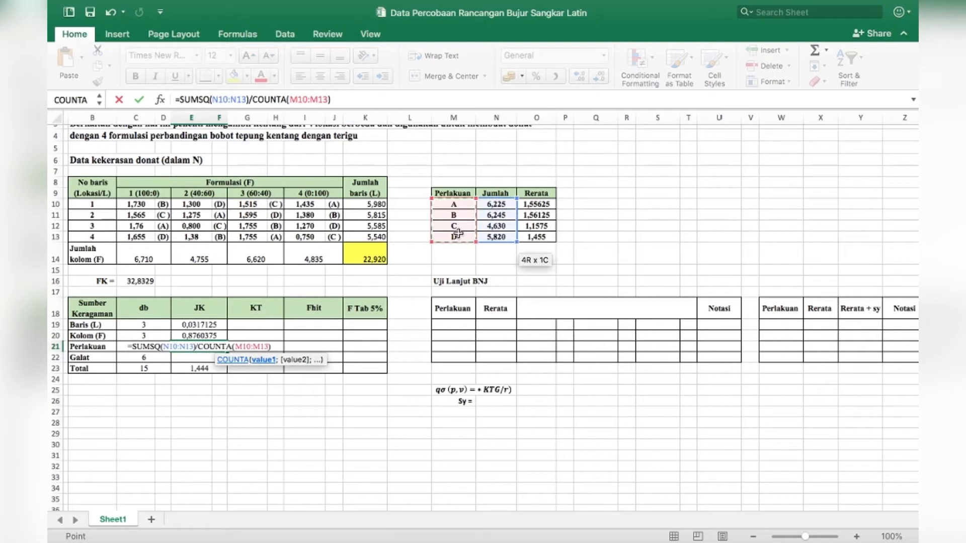
pyautogui.click(276, 346)
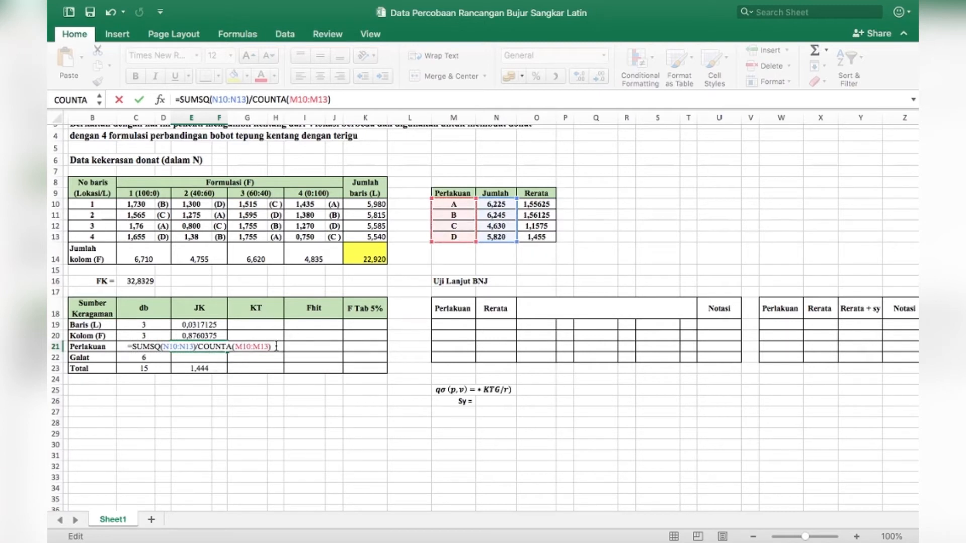
pyautogui.write('-')
pyautogui.click(151, 282)
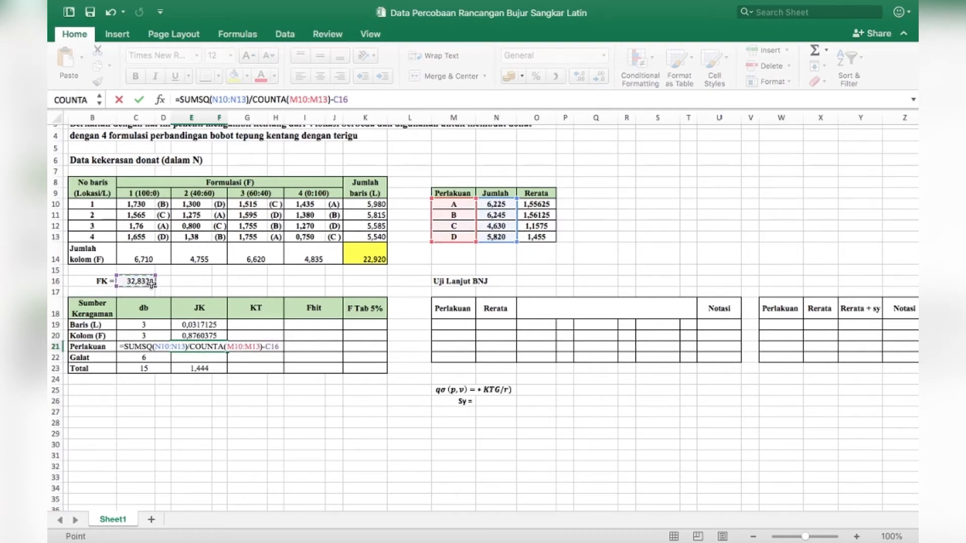
pyautogui.press('Return')
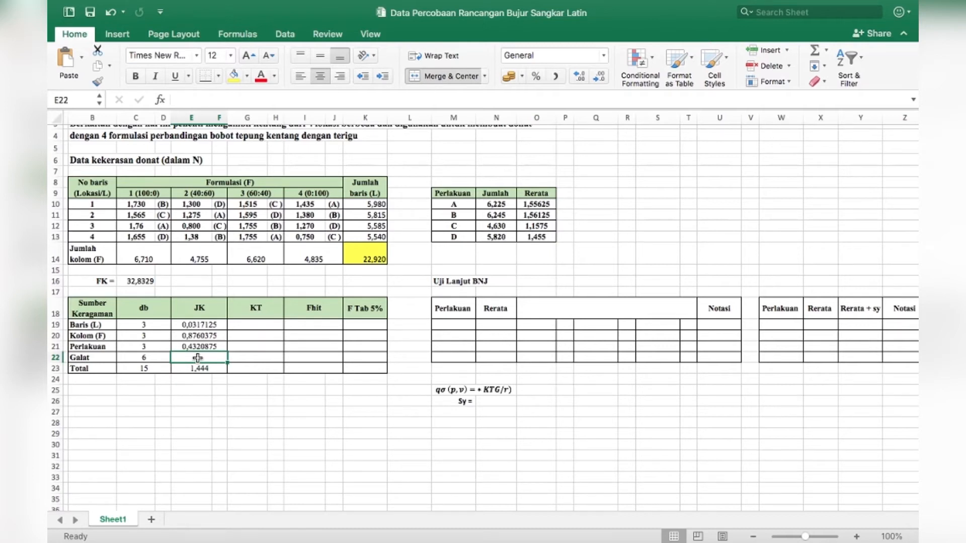
# Calculate the error (Galat) sum of squares in E22 as =E23-E19-E20-E21.
pyautogui.press('super+z')
pyautogui.write('=')
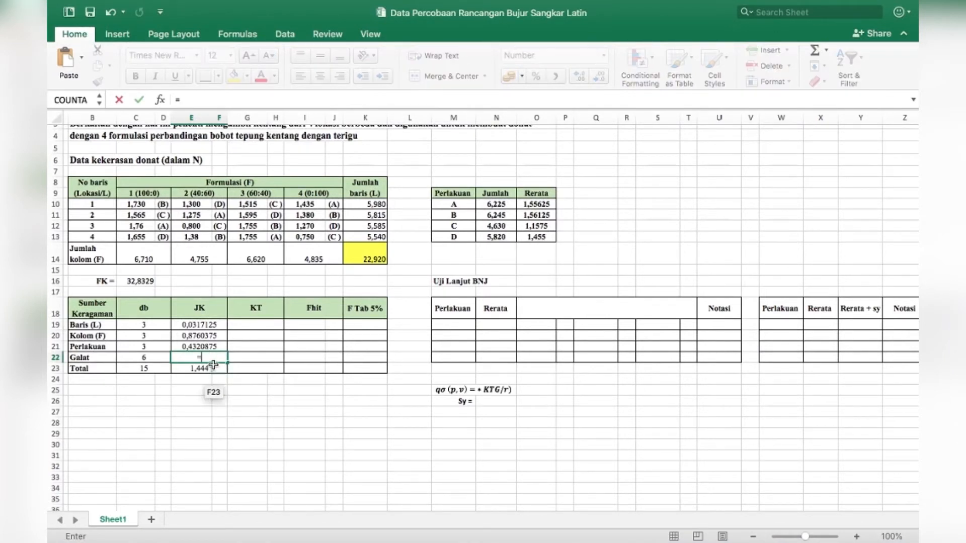
pyautogui.click(213, 368)
pyautogui.write('-')
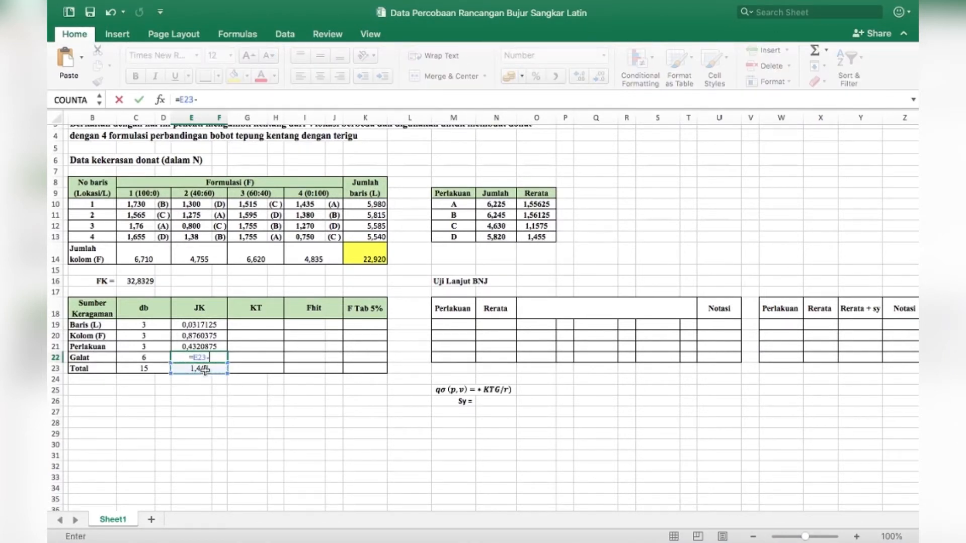
pyautogui.click(211, 326)
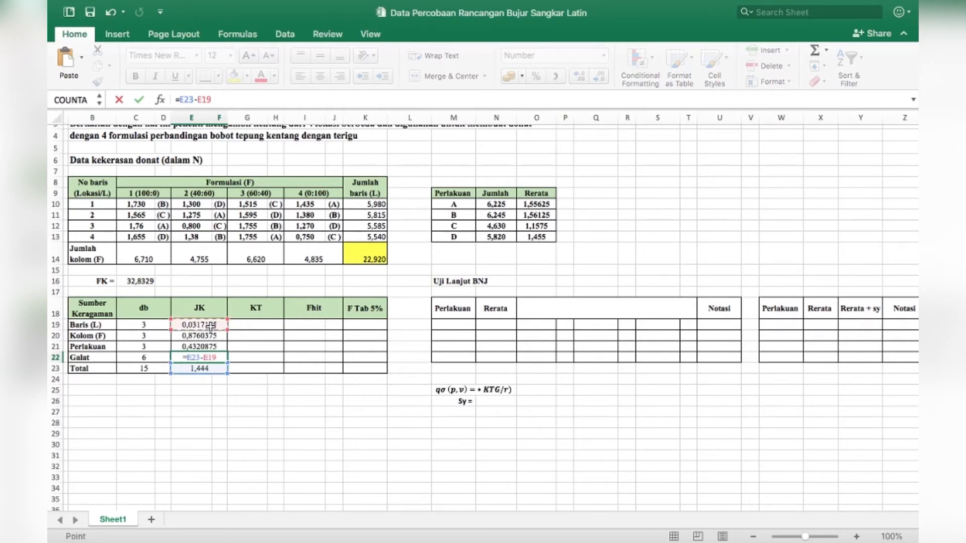
pyautogui.write('-')
pyautogui.click(213, 336)
pyautogui.write('-')
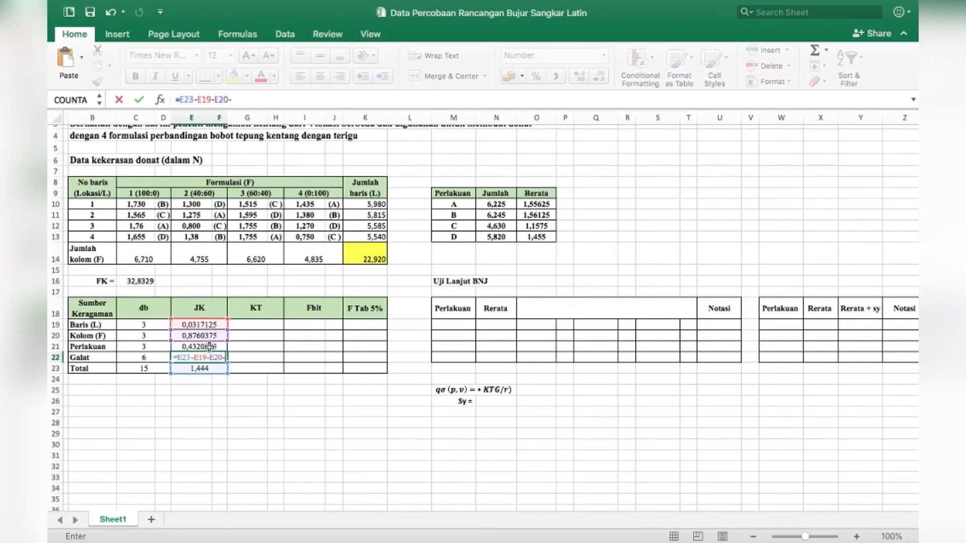
pyautogui.click(209, 346)
pyautogui.press('Return')
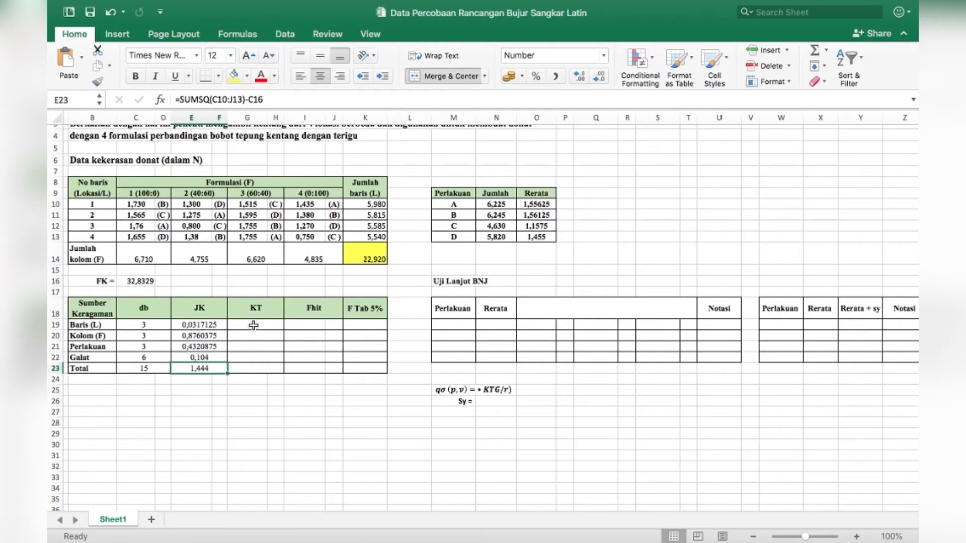
# Calculate the row (Baris) mean square (KT) in G19 as =E19/C19 and fill the formula down to G22.
pyautogui.click(254, 326)
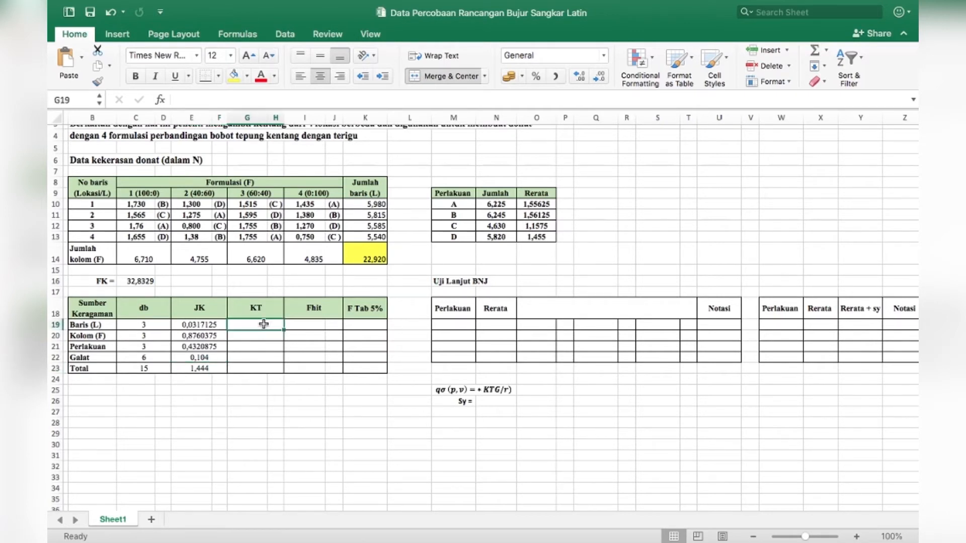
pyautogui.write('=')
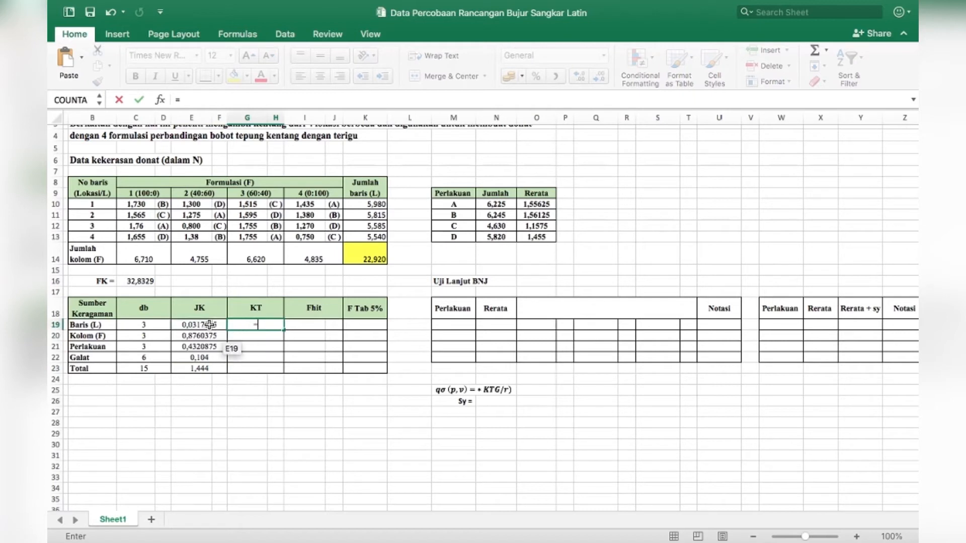
pyautogui.click(210, 325)
pyautogui.write('/')
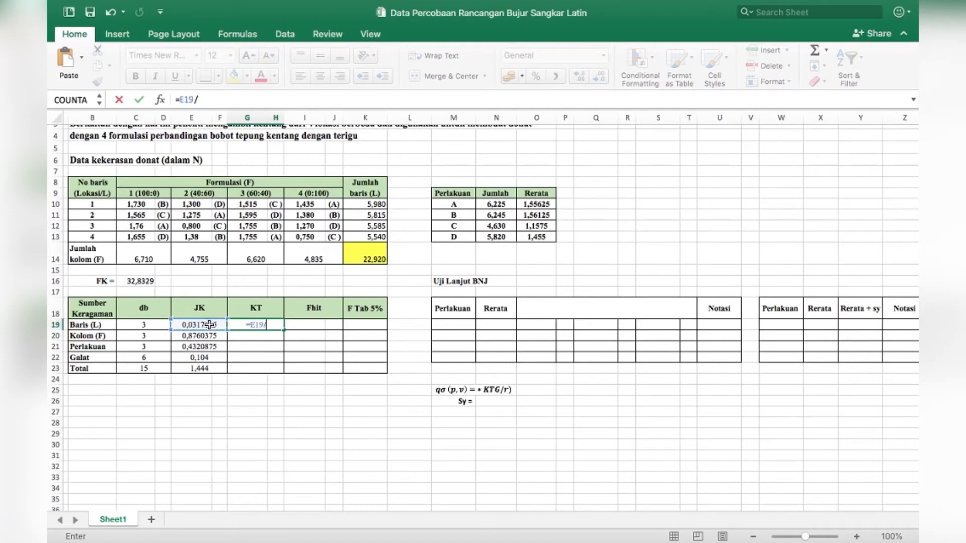
pyautogui.click(162, 326)
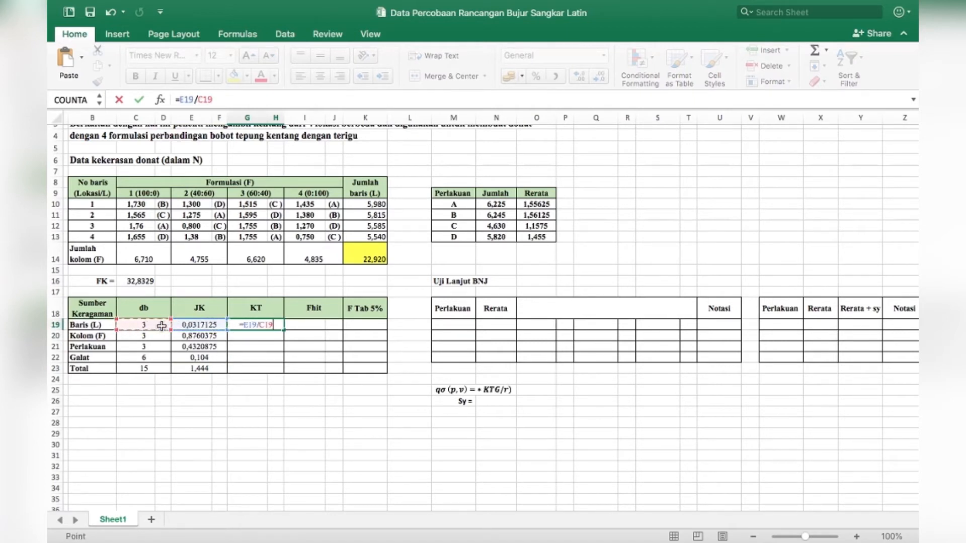
pyautogui.press('Return')
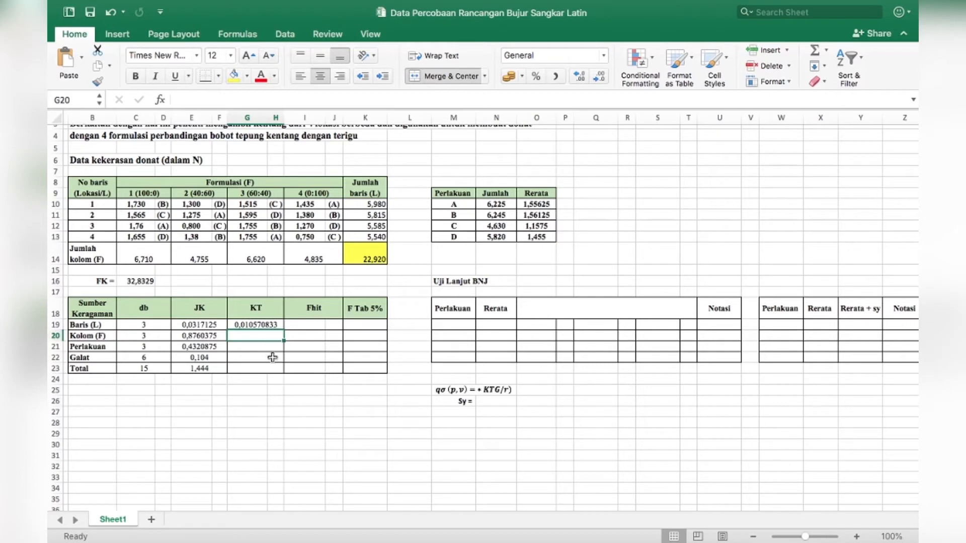
pyautogui.click(279, 326)
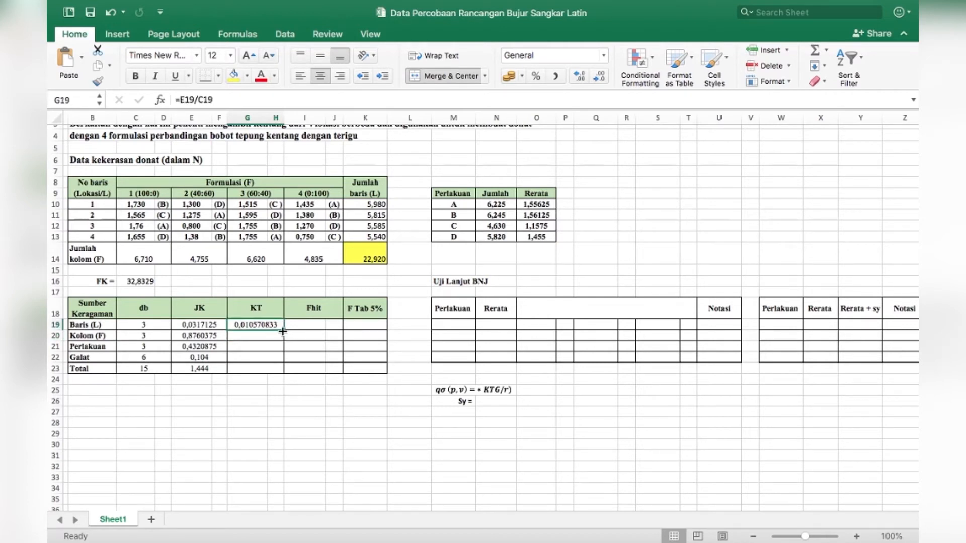
pyautogui.moveTo(282, 331); pyautogui.dragTo(280, 360)
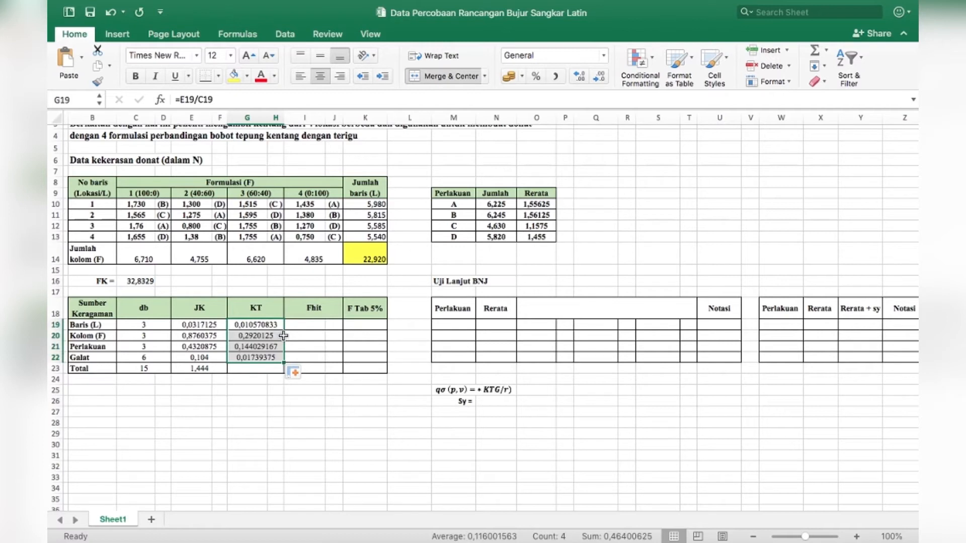
# Calculate the row (Baris) Fhit value in I19 as =G19/G22.
pyautogui.click(316, 324)
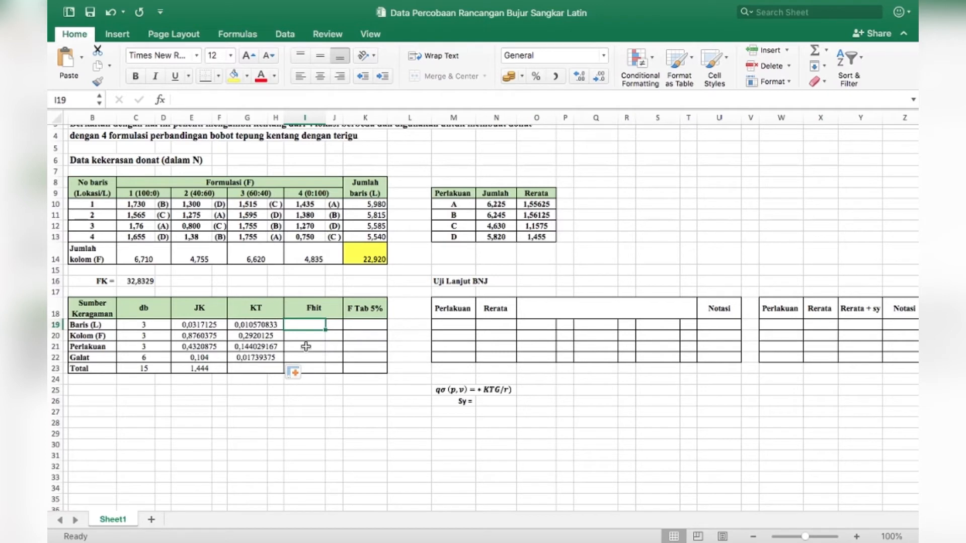
pyautogui.write('=')
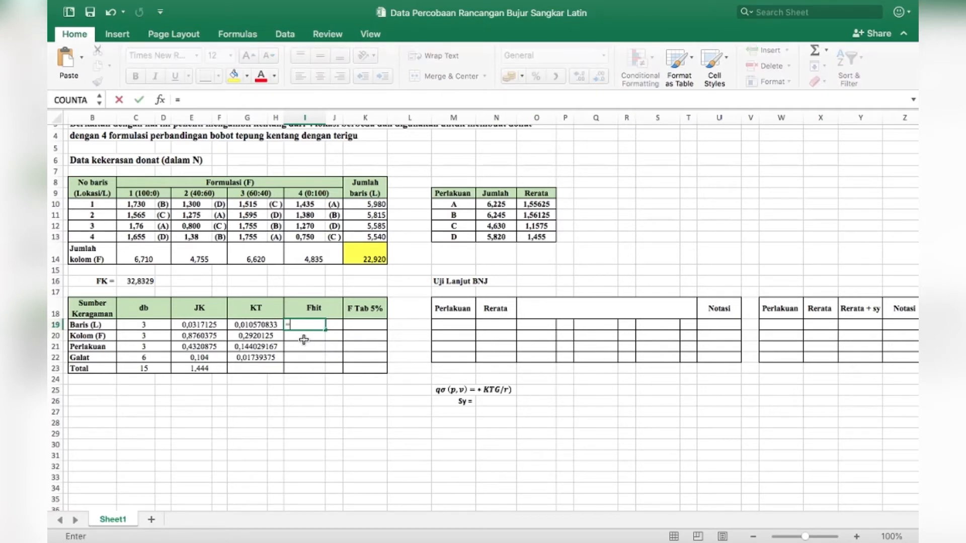
pyautogui.click(241, 326)
pyautogui.write('/')
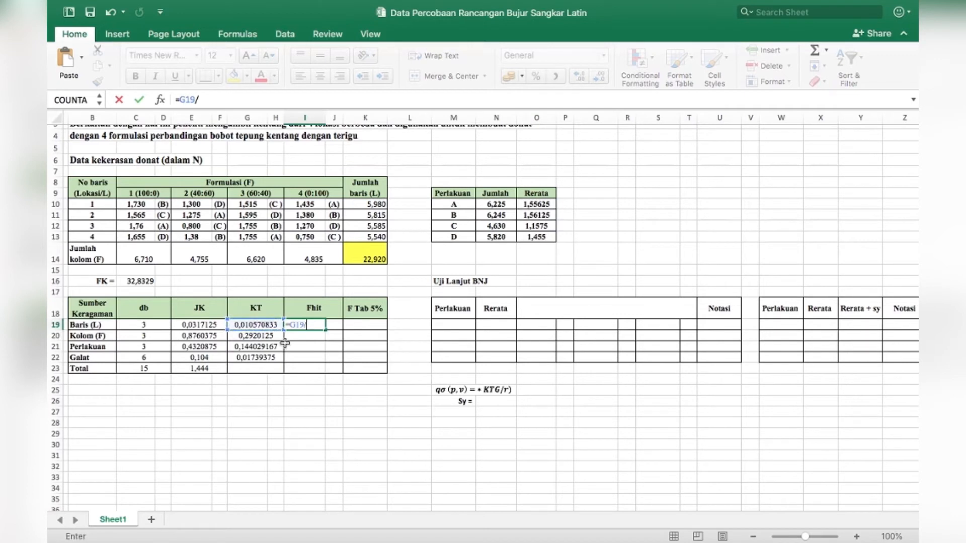
pyautogui.click(269, 357)
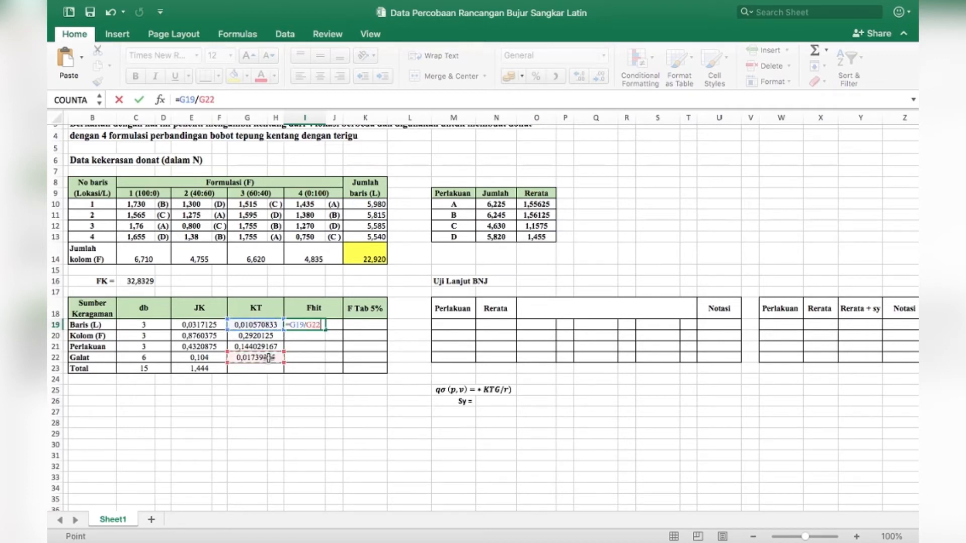
pyautogui.press('Return')
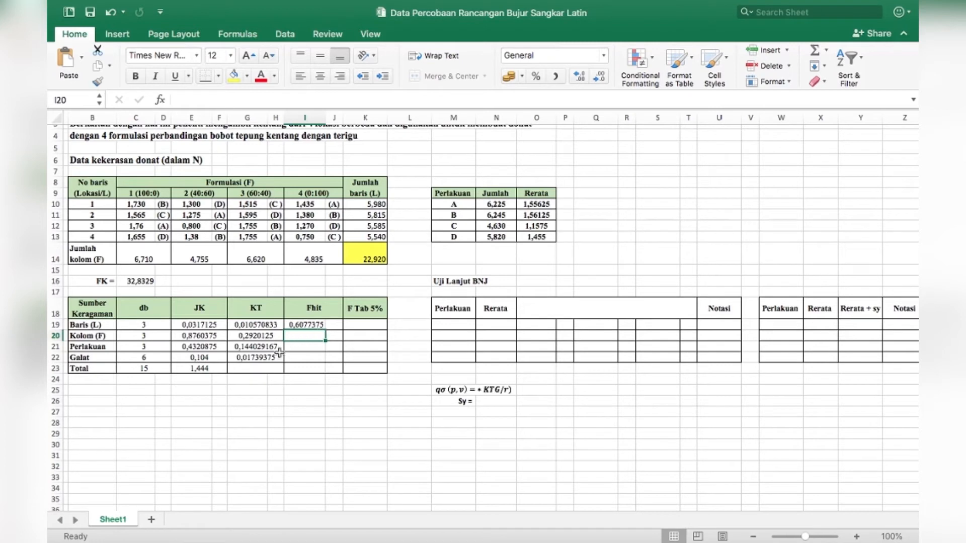
# Extend the Fhit calculation to Kolom and Perlakuan in I20 and I21, dividing each mean square by the error mean square in G22.
pyautogui.click(318, 324)
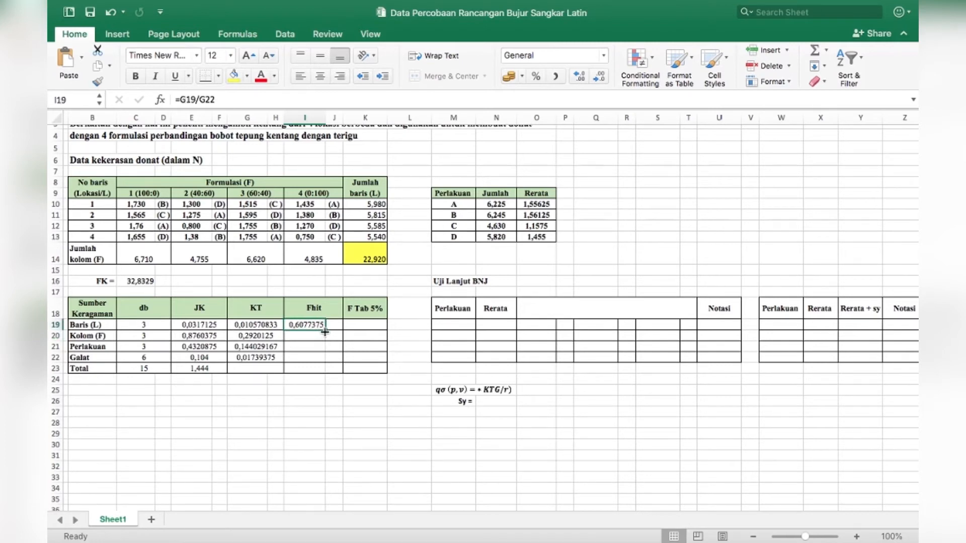
pyautogui.moveTo(325, 332); pyautogui.dragTo(324, 351)
pyautogui.click(307, 336)
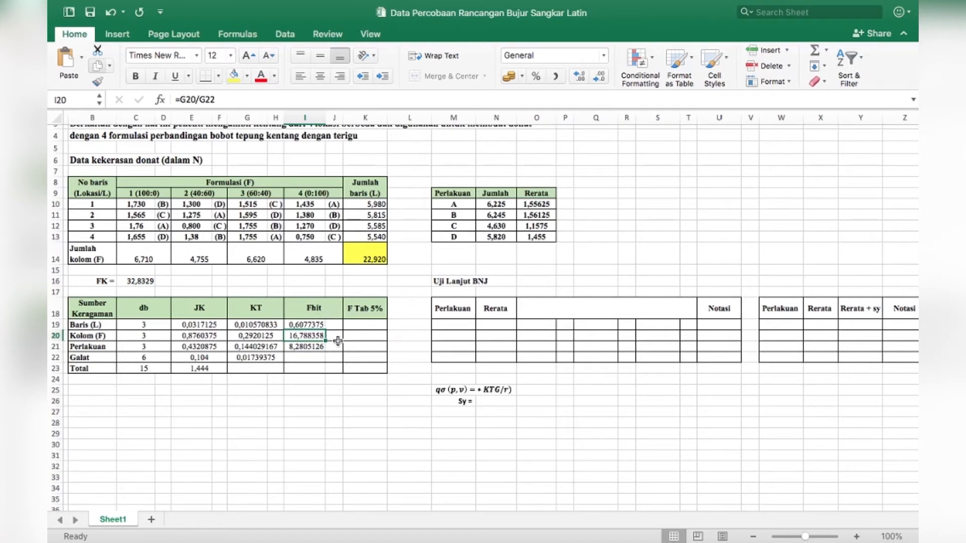
# Calculate the row (Baris) F Tab 5% value in K19 as =FINV(0,05;C19;C22).
pyautogui.click(368, 327)
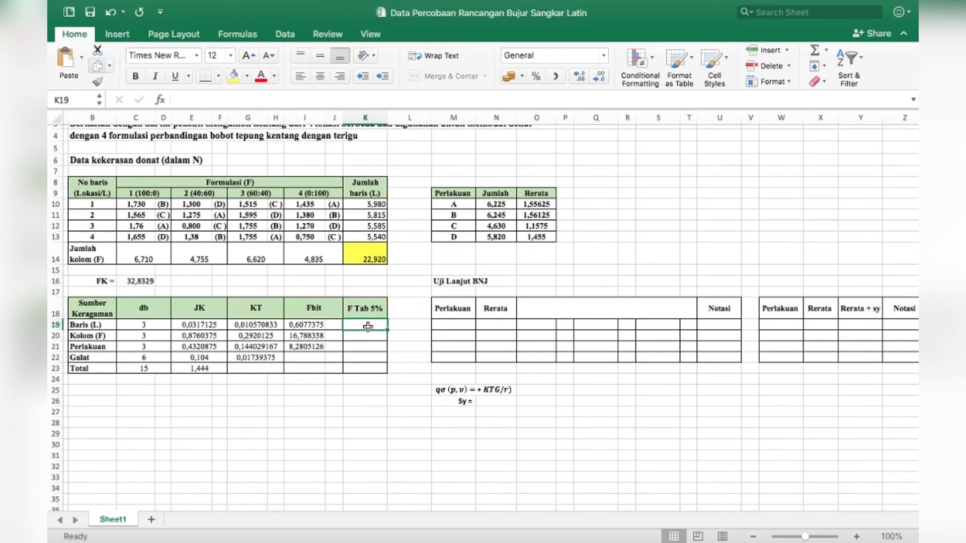
pyautogui.write('=fin')
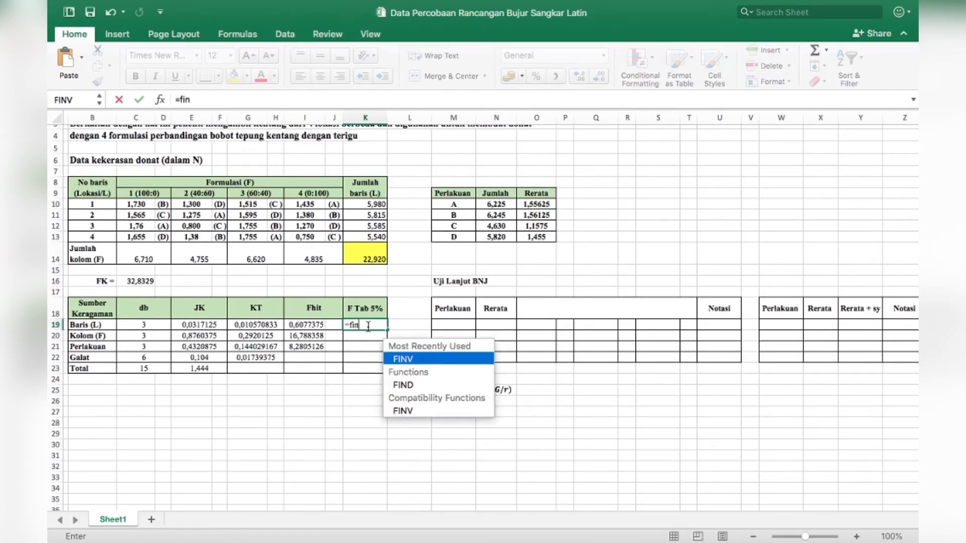
pyautogui.doubleClick(418, 359)
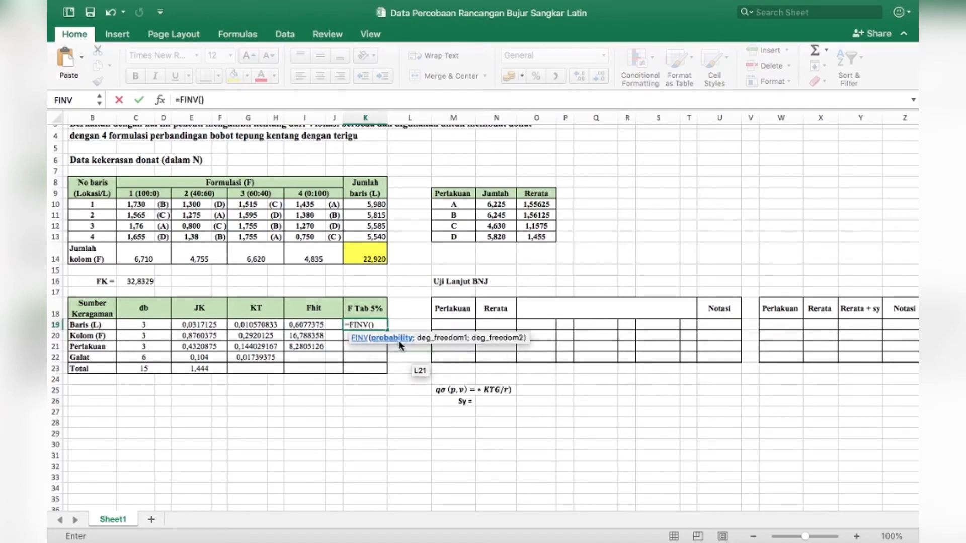
pyautogui.write('0')
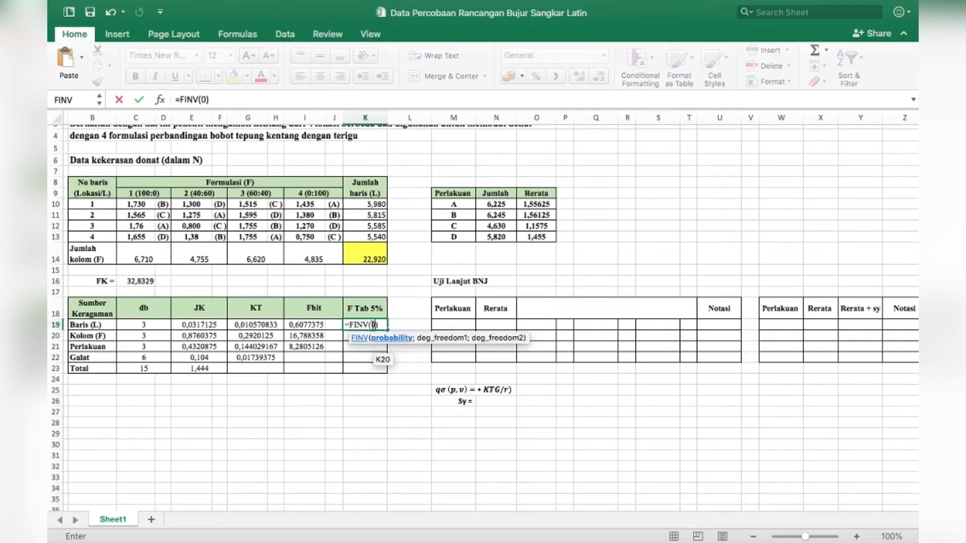
pyautogui.write(',05;')
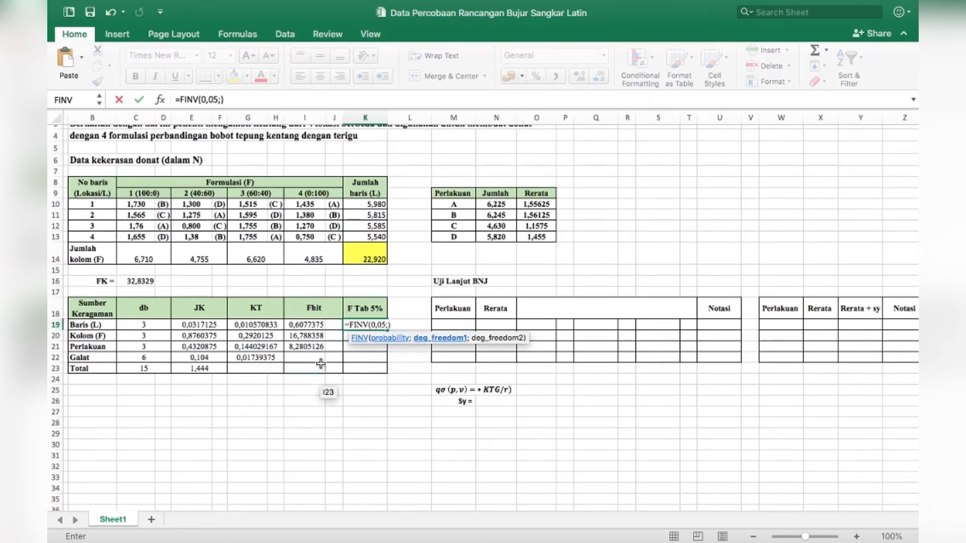
pyautogui.click(145, 327)
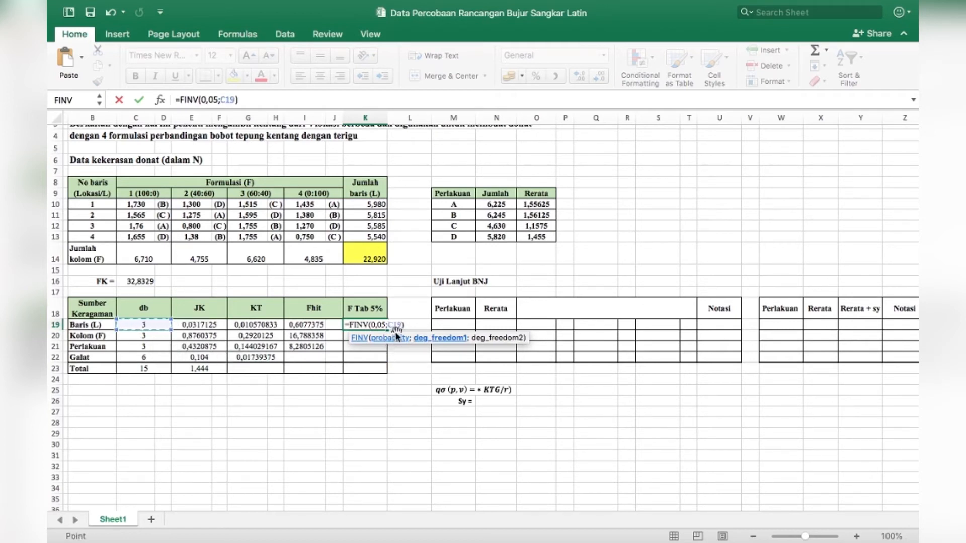
pyautogui.write(';')
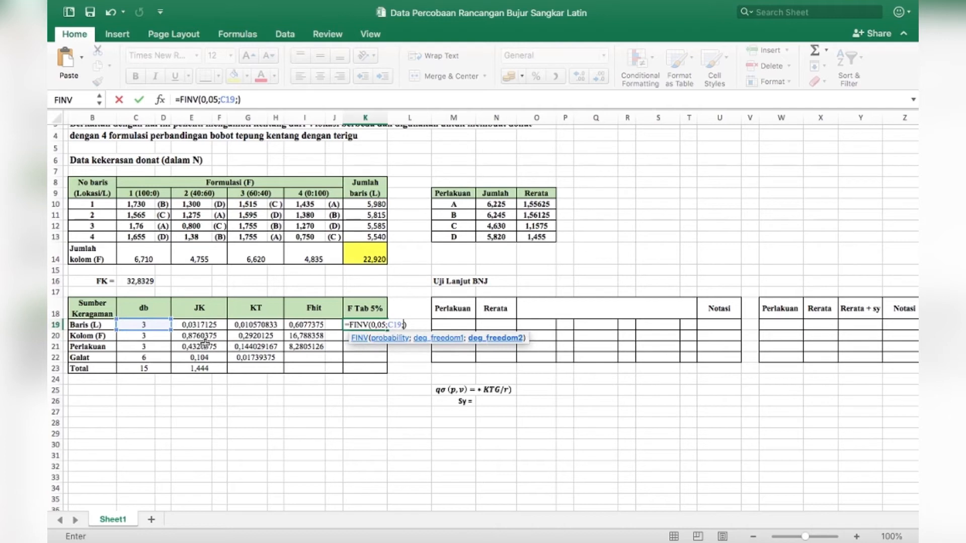
pyautogui.click(167, 358)
pyautogui.press('Return')
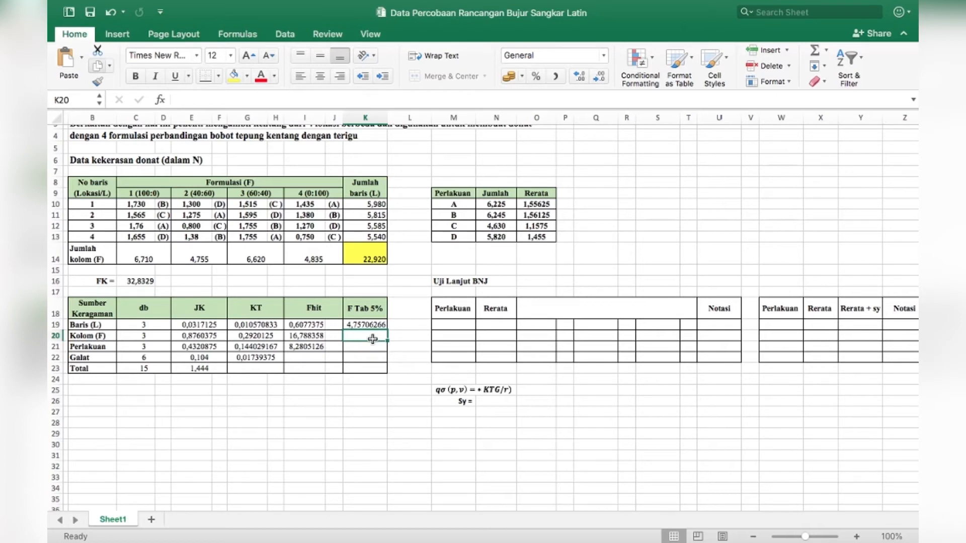
# Calculate the column (Kolom) F Tab 5% value in K20 as =FINV(0,05;C20;C22).
pyautogui.write('=')
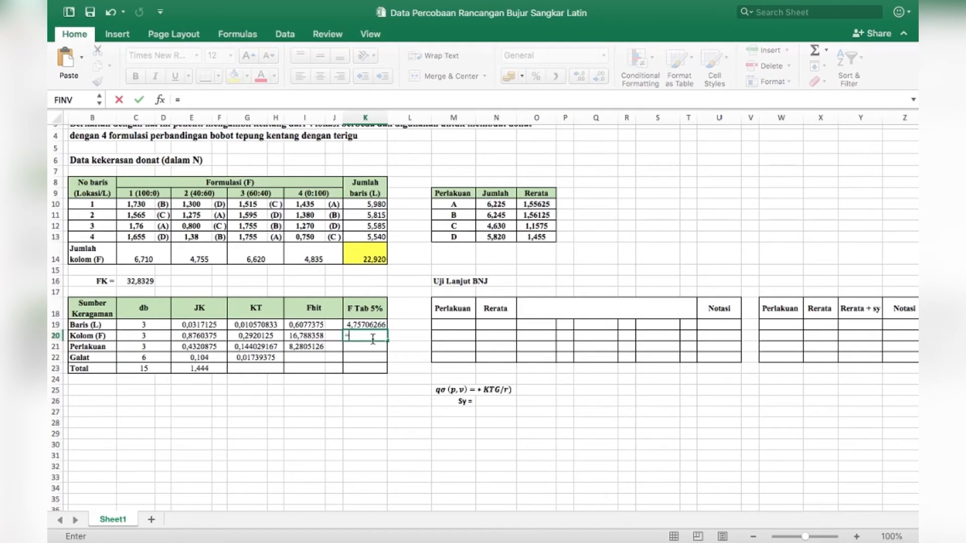
pyautogui.write('d')
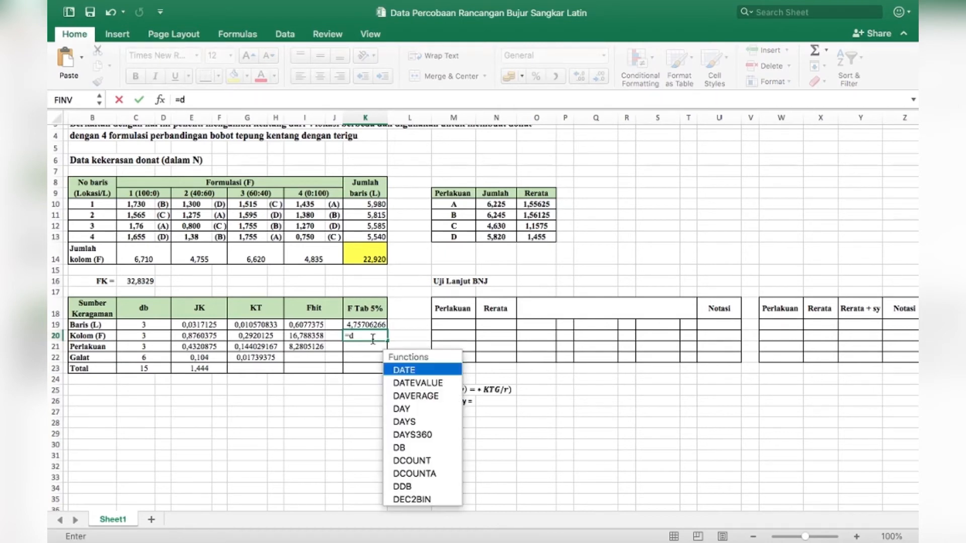
pyautogui.press('BackSpace')
pyautogui.write('f')
pyautogui.doubleClick(406, 370)
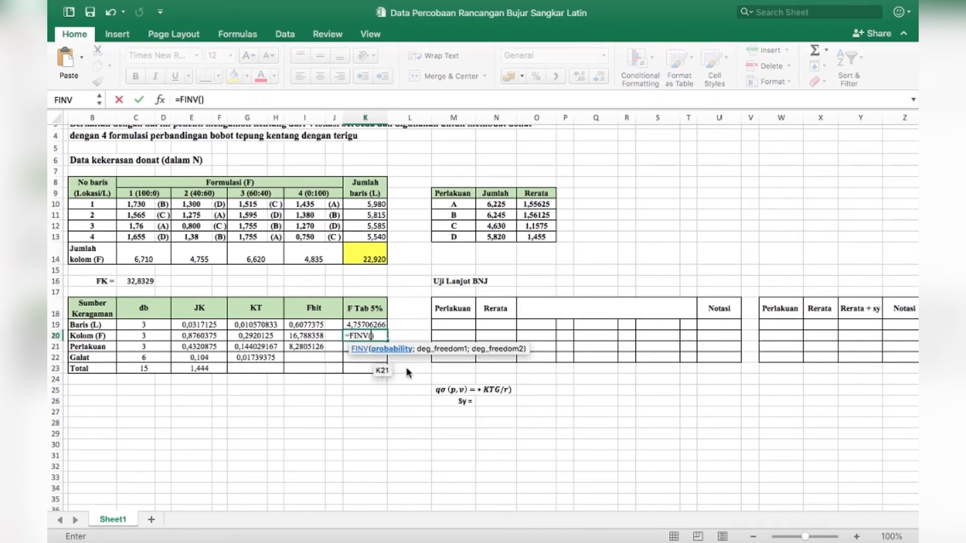
pyautogui.write('0,05')
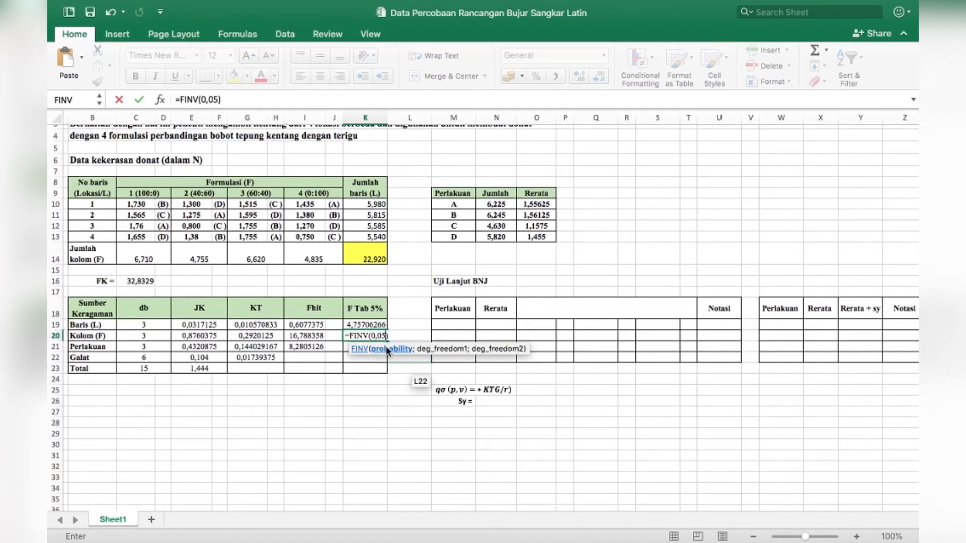
pyautogui.write(';')
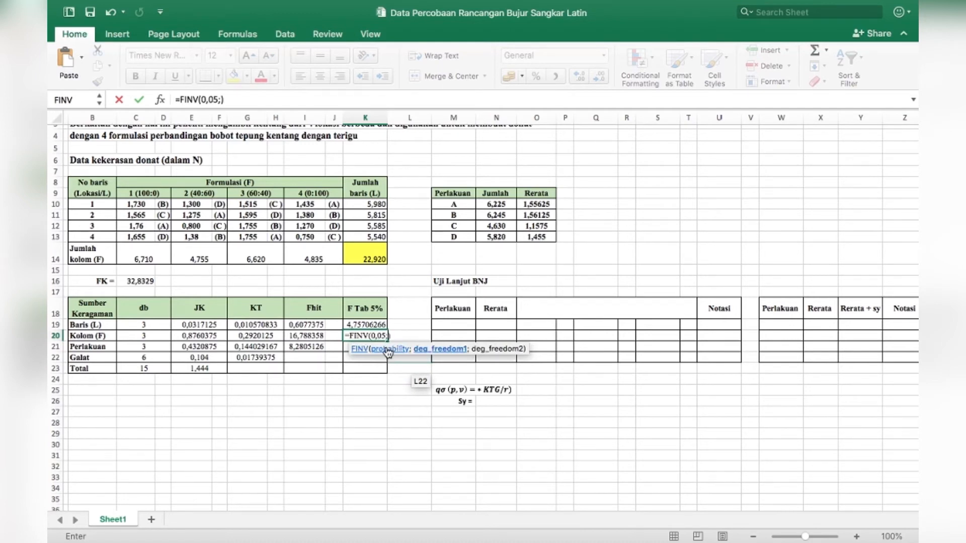
pyautogui.click(156, 338)
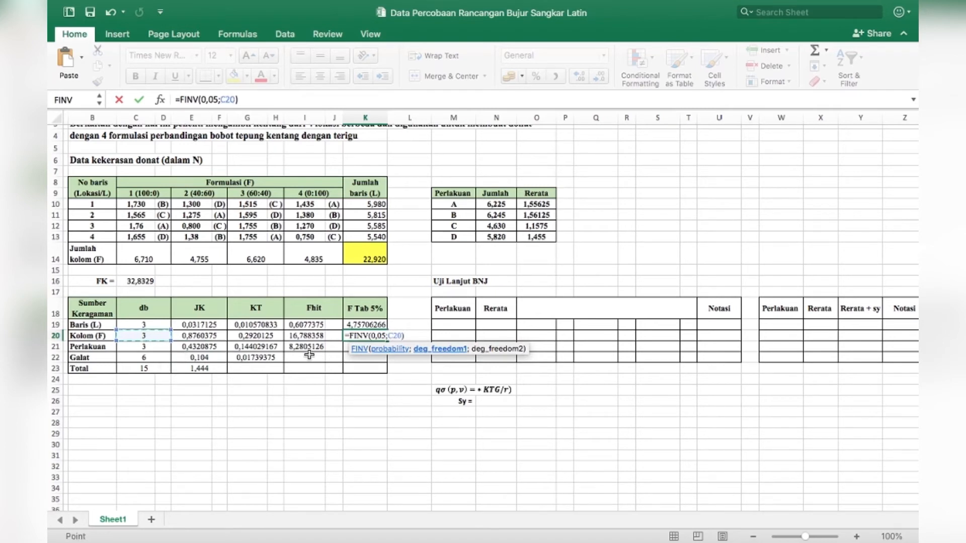
pyautogui.click(162, 357)
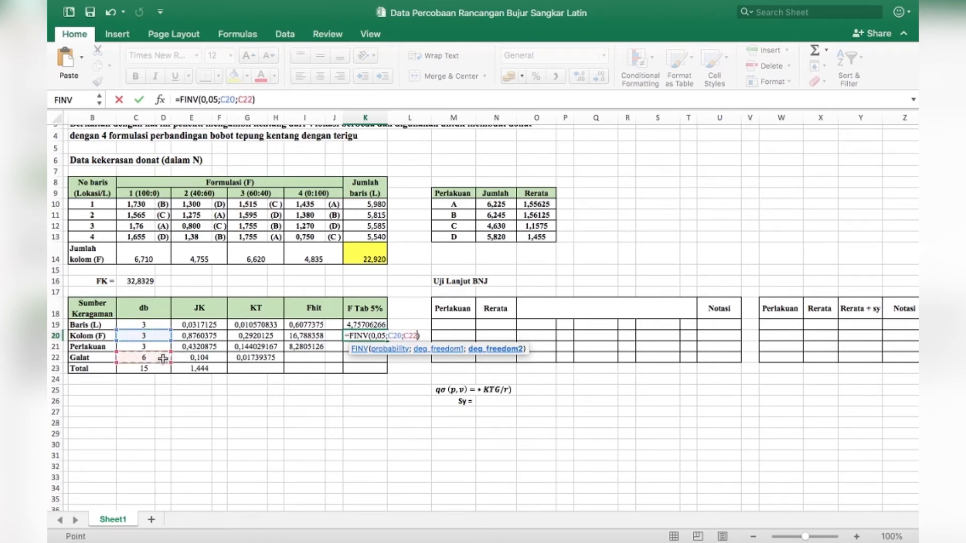
pyautogui.press('Return')
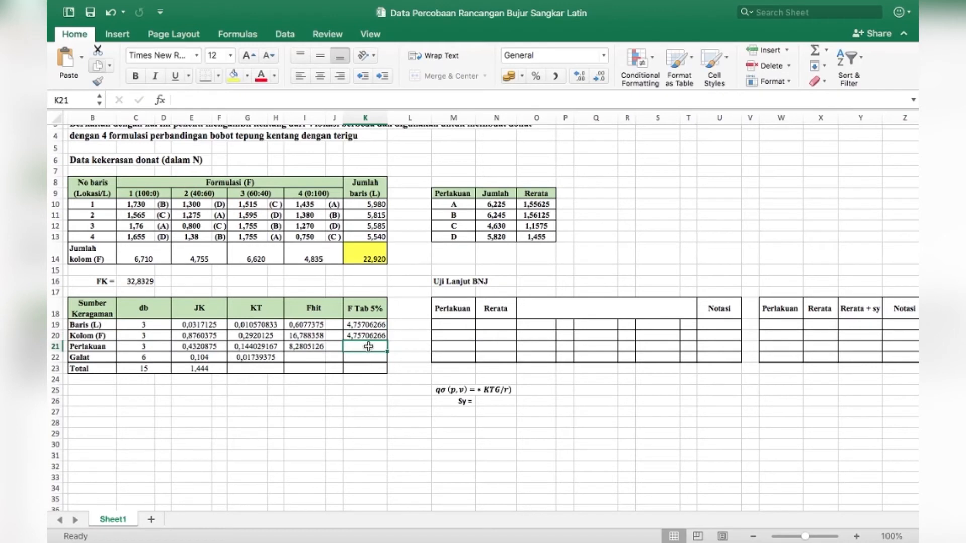
# Calculate the treatment (Perlakuan) F Tab 5% value in K21 as =FINV(0,05;C21;C22).
pyautogui.write('=')
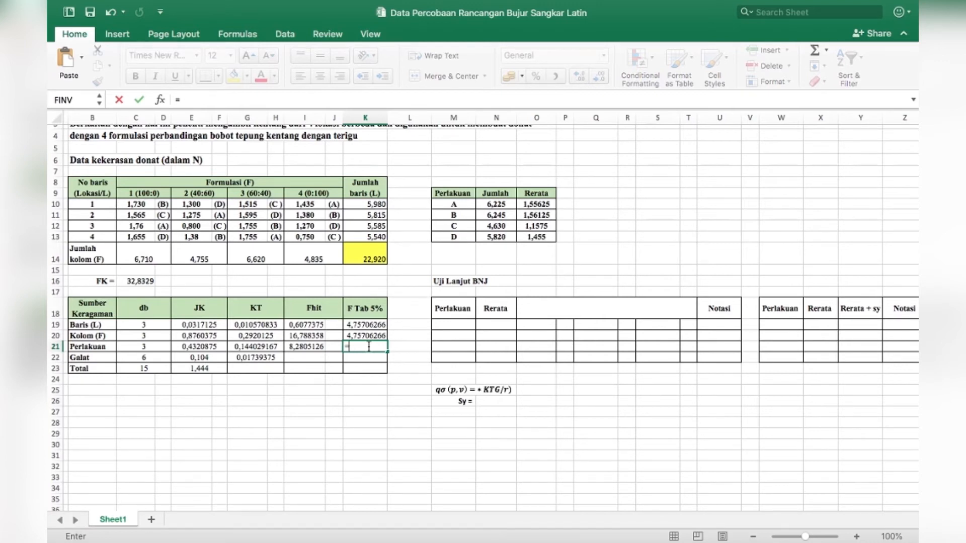
pyautogui.write('fin')
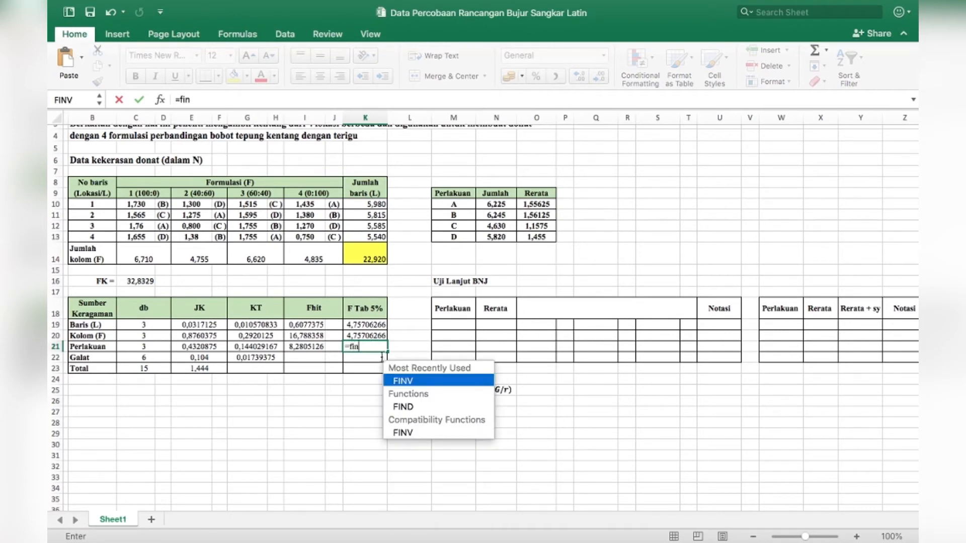
pyautogui.doubleClick(402, 382)
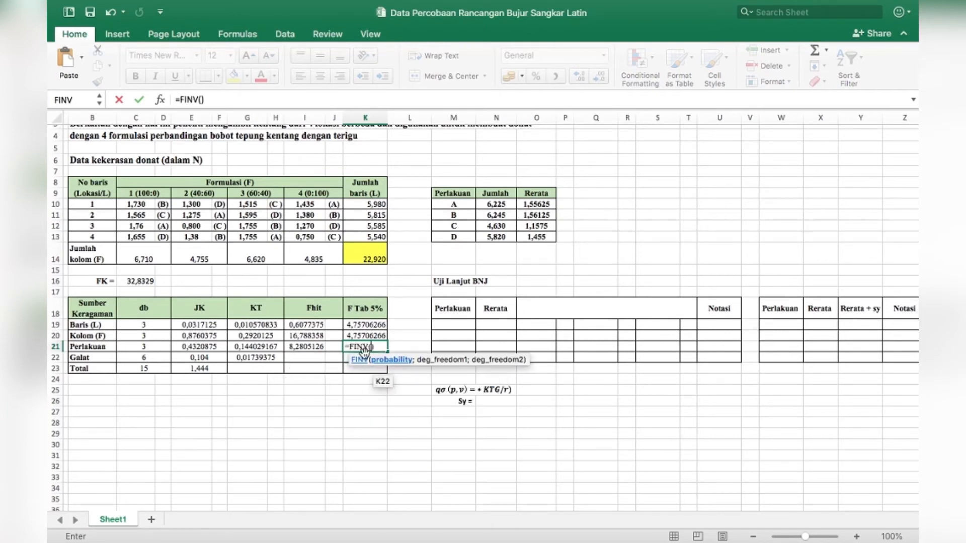
pyautogui.write('0,05;')
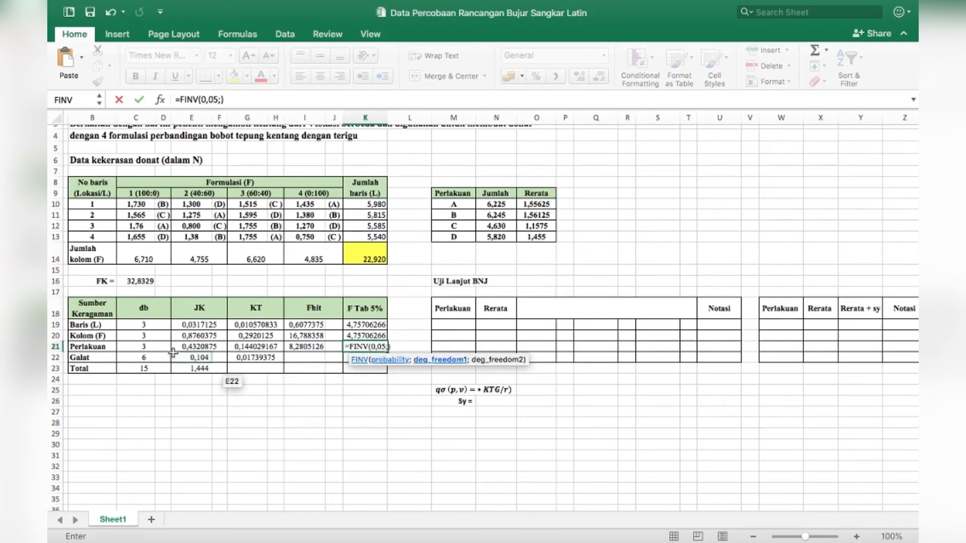
pyautogui.click(155, 351)
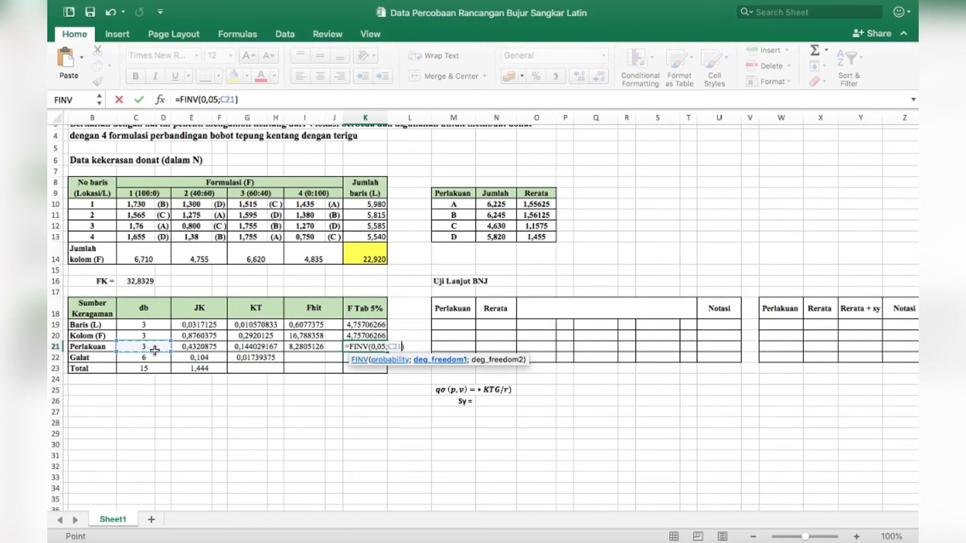
pyautogui.write(';')
pyautogui.click(135, 361)
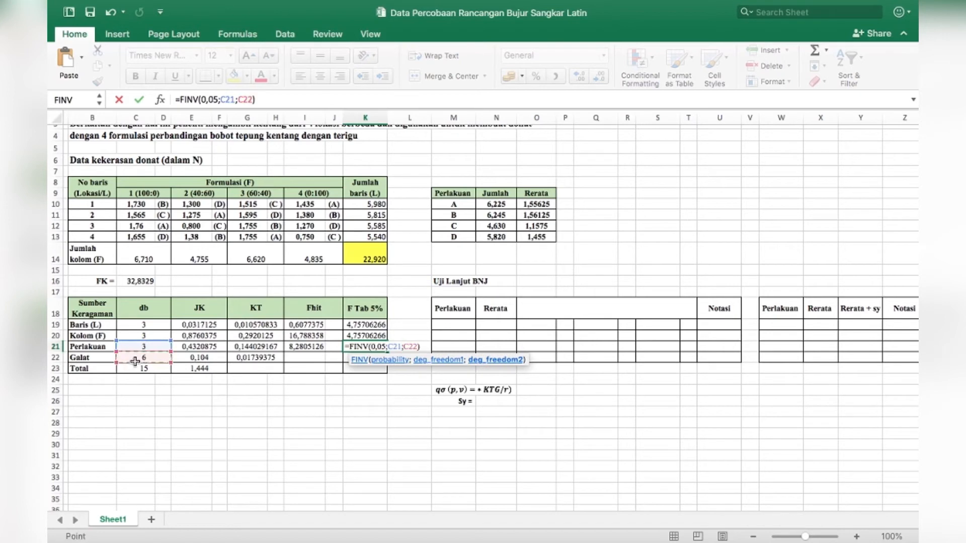
pyautogui.press('Return')
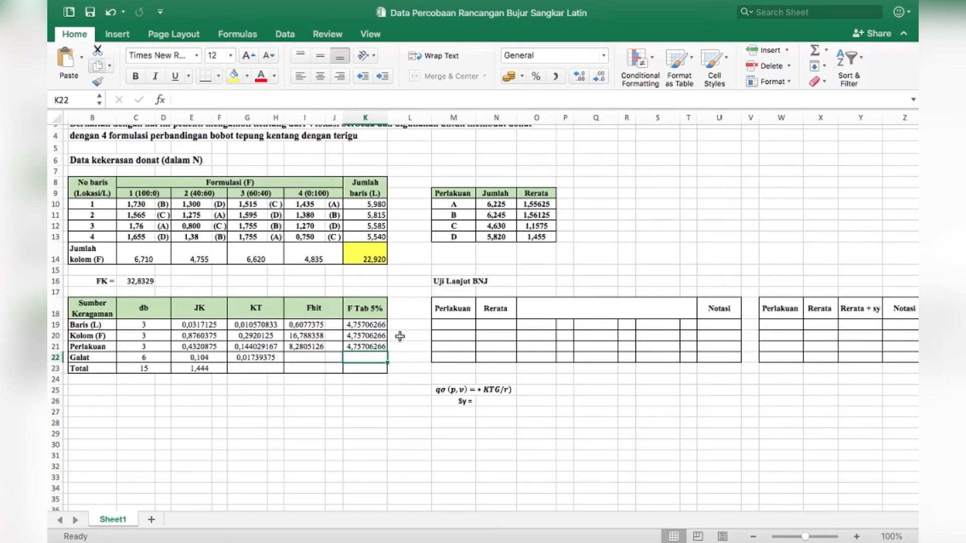
# Enter =IF(I19<K19;"ns";"*") in J19 as the significance mark for the Baris F value.
pyautogui.click(335, 325)
pyautogui.write('=')
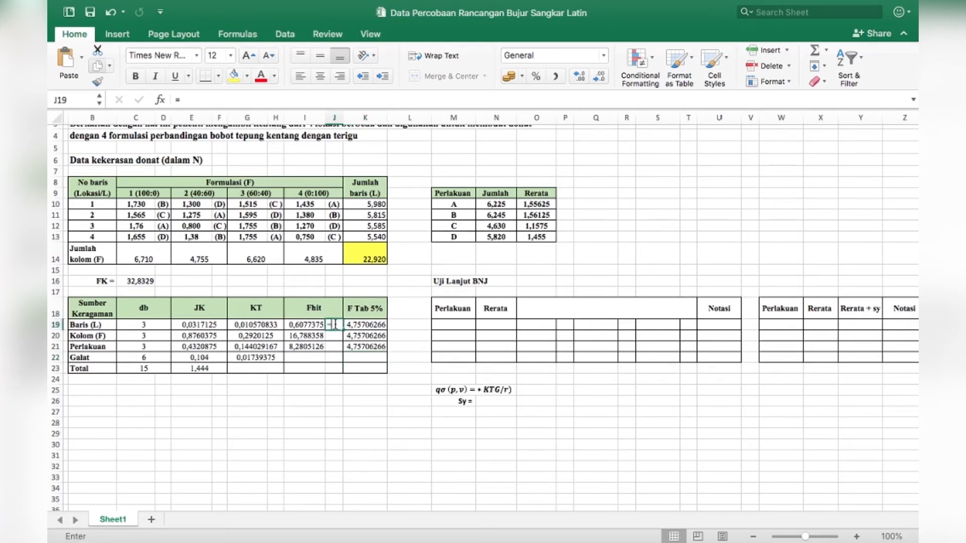
pyautogui.write('if')
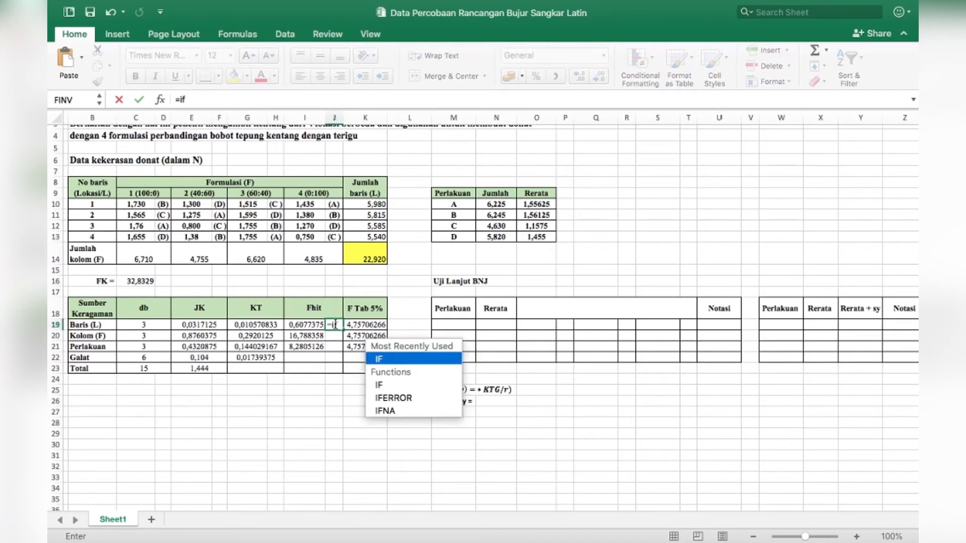
pyautogui.doubleClick(405, 358)
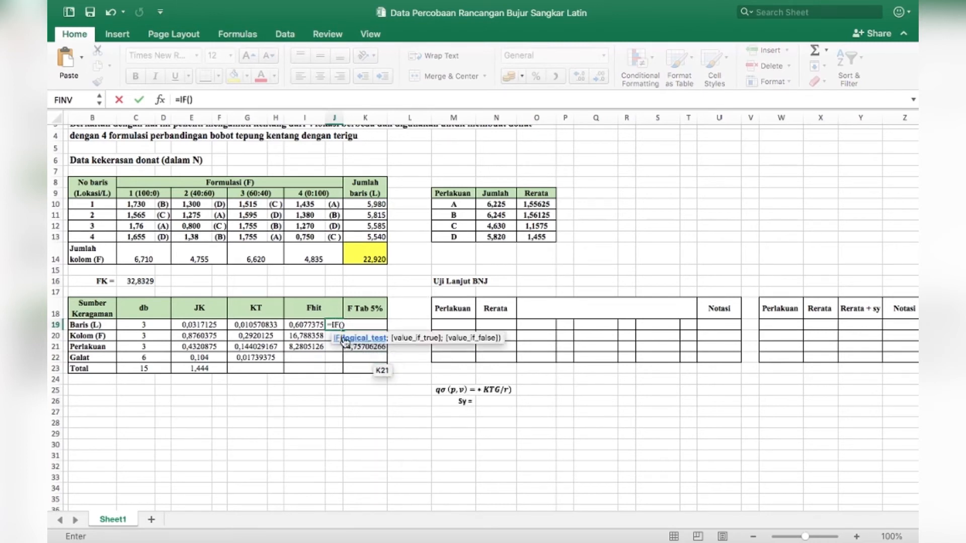
pyautogui.click(310, 323)
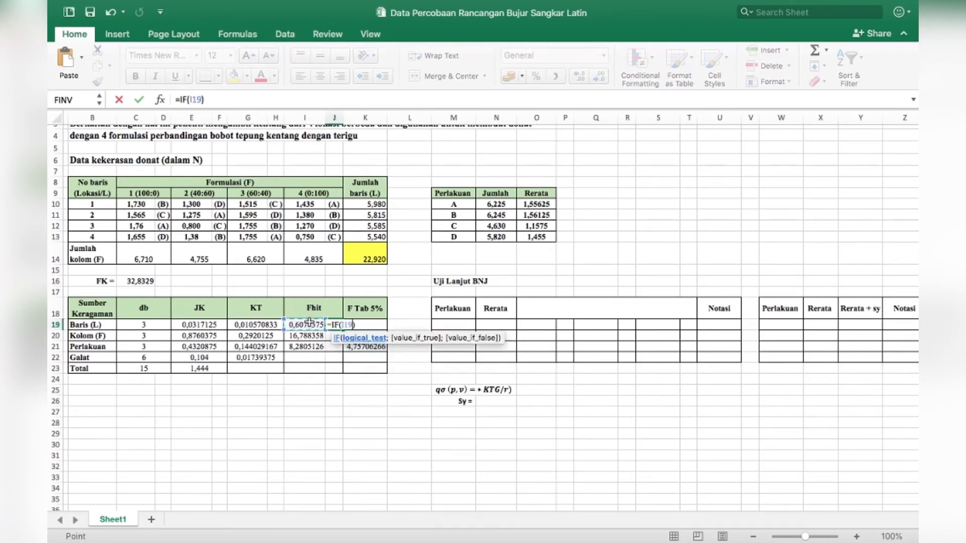
pyautogui.write('<K19')
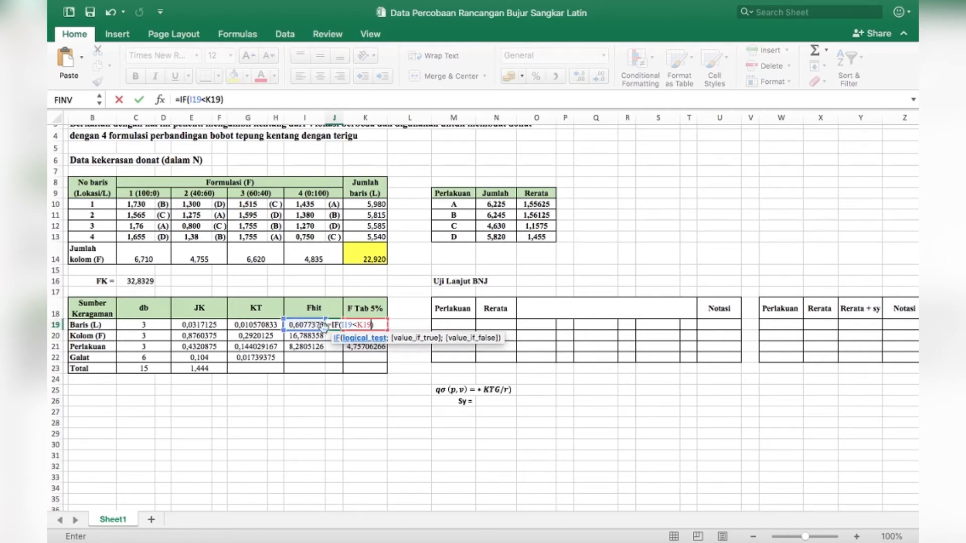
pyautogui.write(";'")
pyautogui.press('BackSpace')
pyautogui.write('"n===')
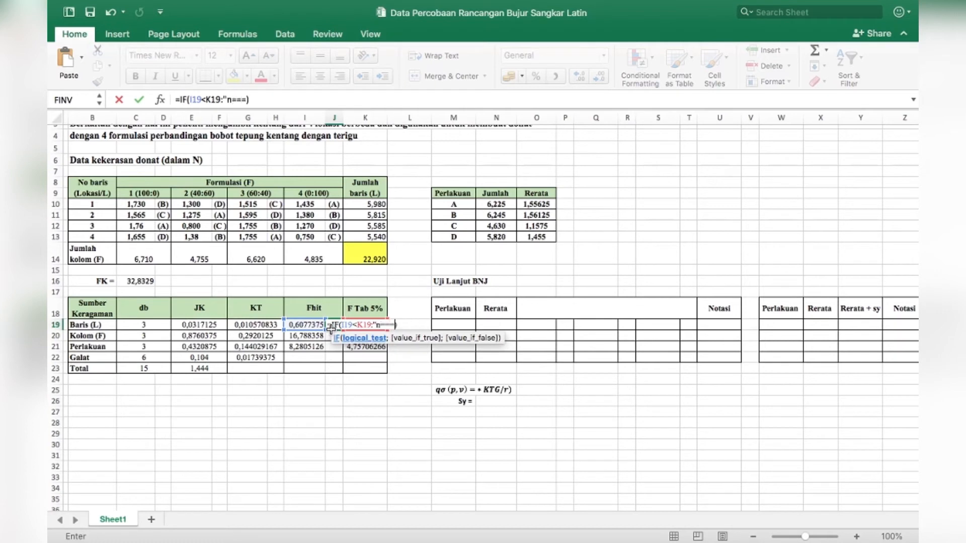
pyautogui.press('BackSpace')
pyautogui.press('BackSpace')
pyautogui.press('BackSpace')
pyautogui.press('BackSpace')
pyautogui.press('BackSpace')
pyautogui.write(';"ns"')
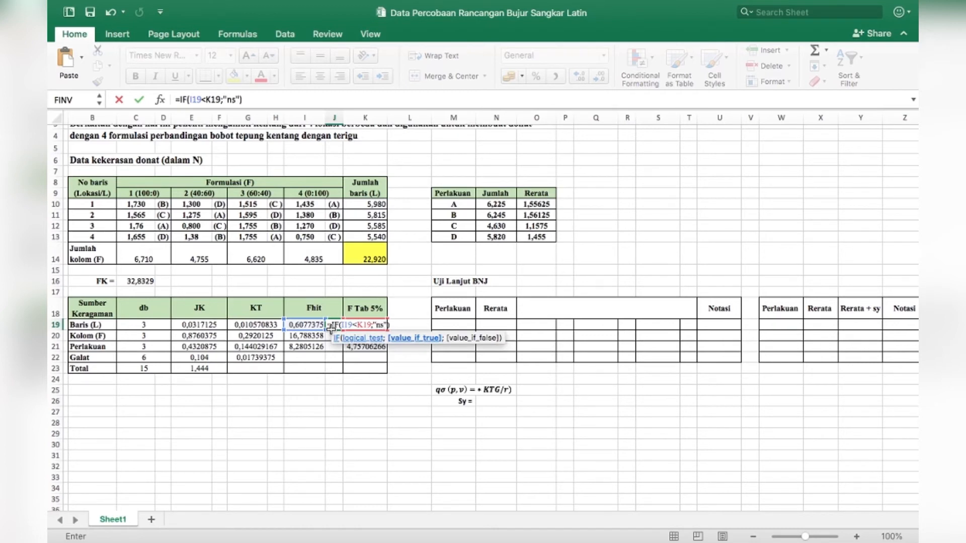
pyautogui.press('BackSpace')
pyautogui.write(';')
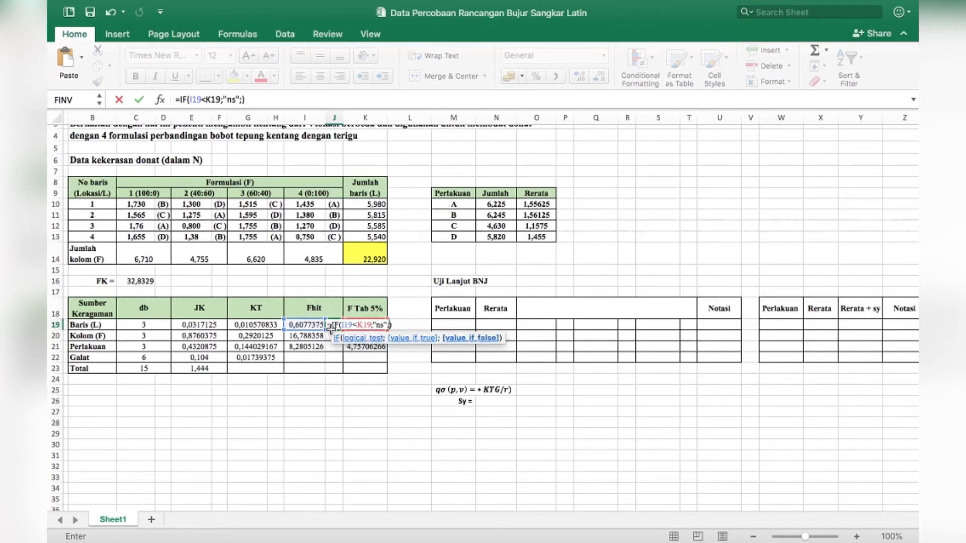
pyautogui.write('"*"')
pyautogui.press('Return')
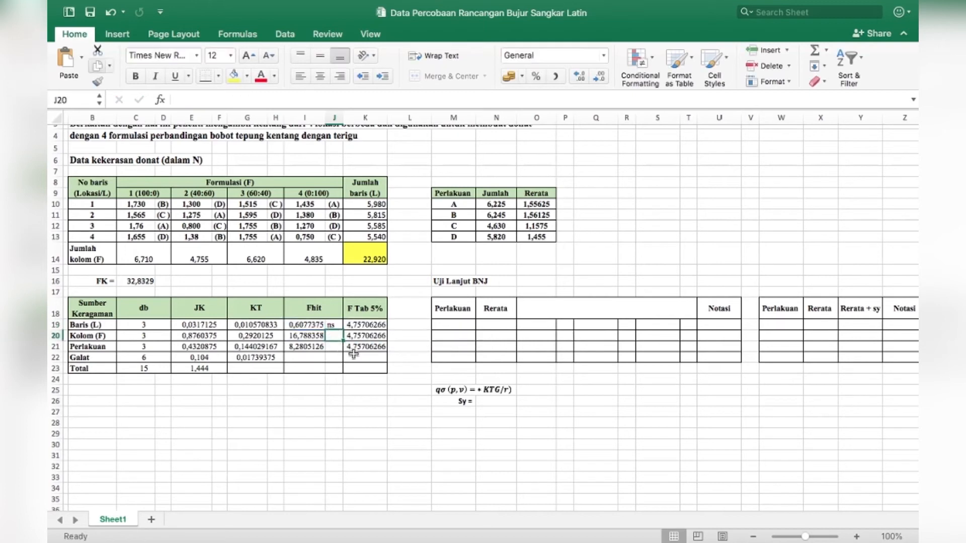
# Extend the significance formula from J19 to the Kolom and Perlakuan rows in J20 and J21.
pyautogui.click(335, 326)
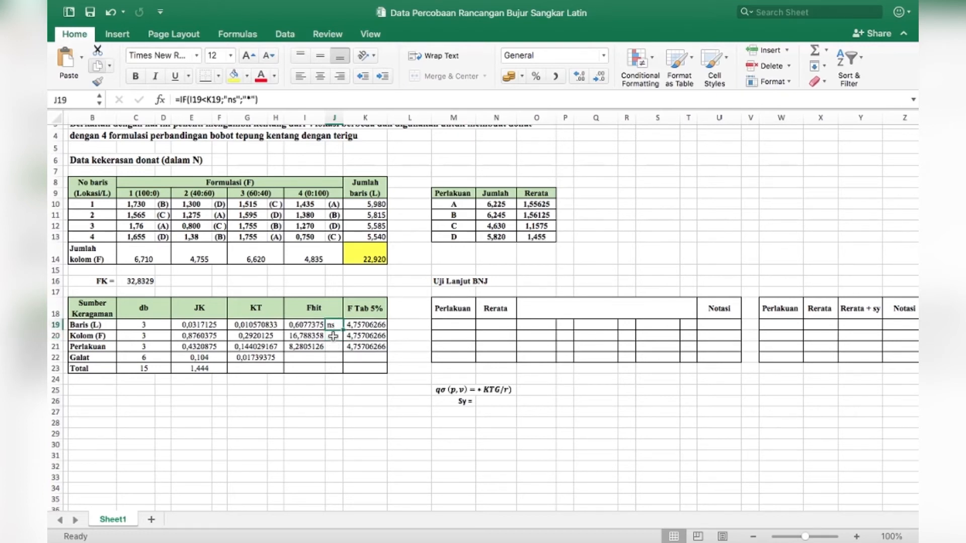
pyautogui.moveTo(342, 331); pyautogui.dragTo(342, 353)
pyautogui.click(400, 333)
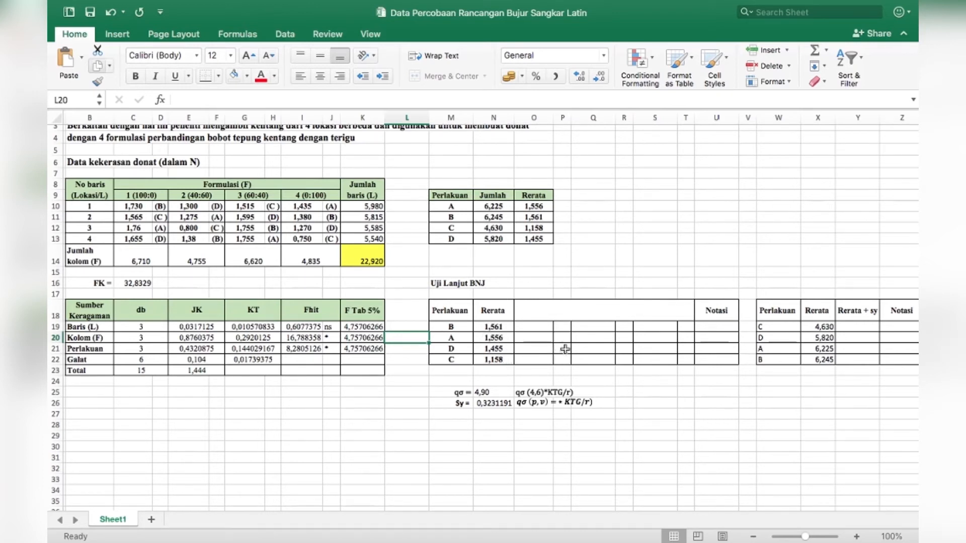
# Calculate the difference between the B and A means in O20 of the BNJ table as =N19-N20.
pyautogui.click(533, 337)
pyautogui.write('=')
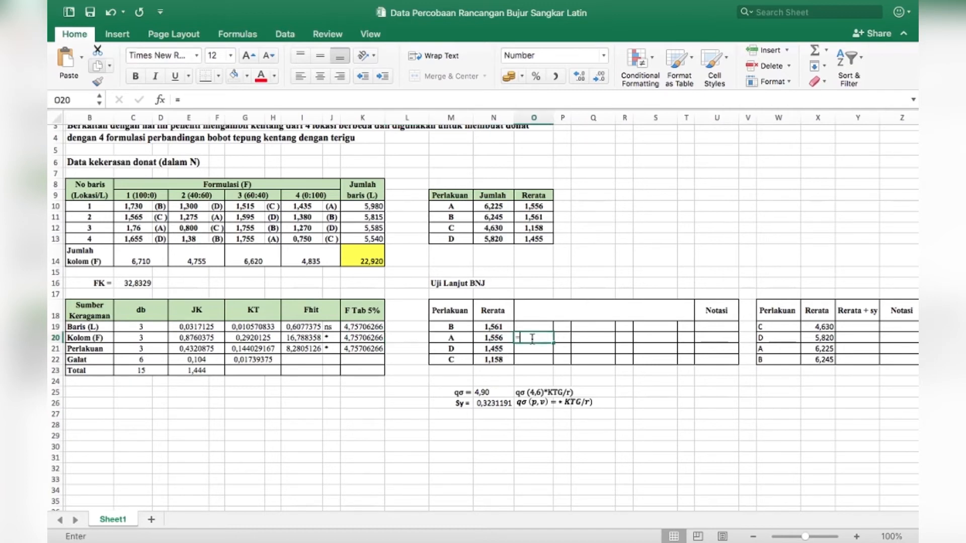
pyautogui.click(497, 329)
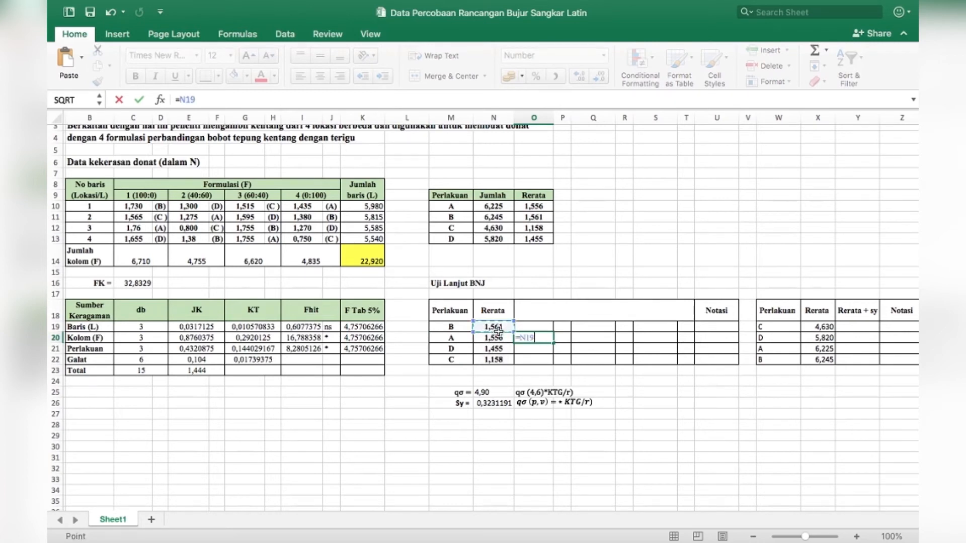
pyautogui.write('-')
pyautogui.click(498, 346)
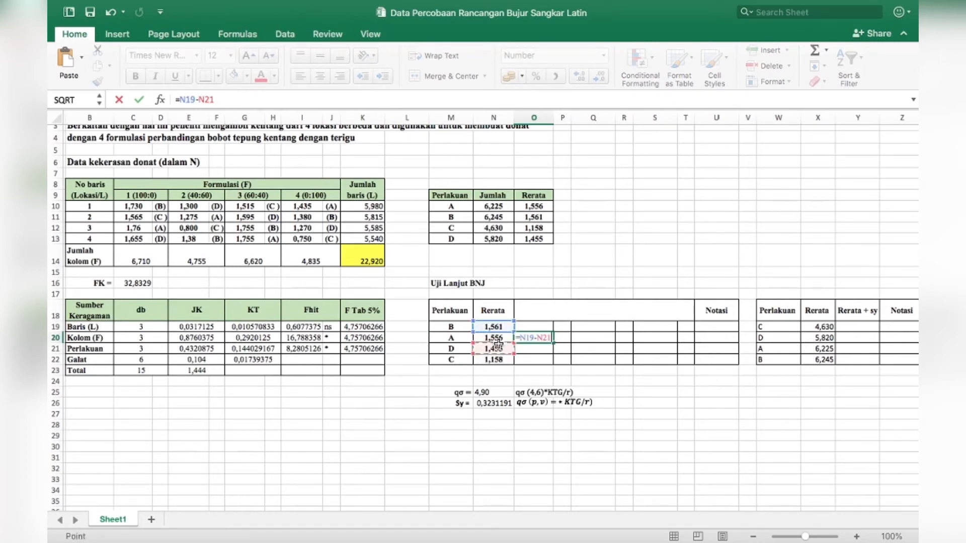
pyautogui.click(494, 337)
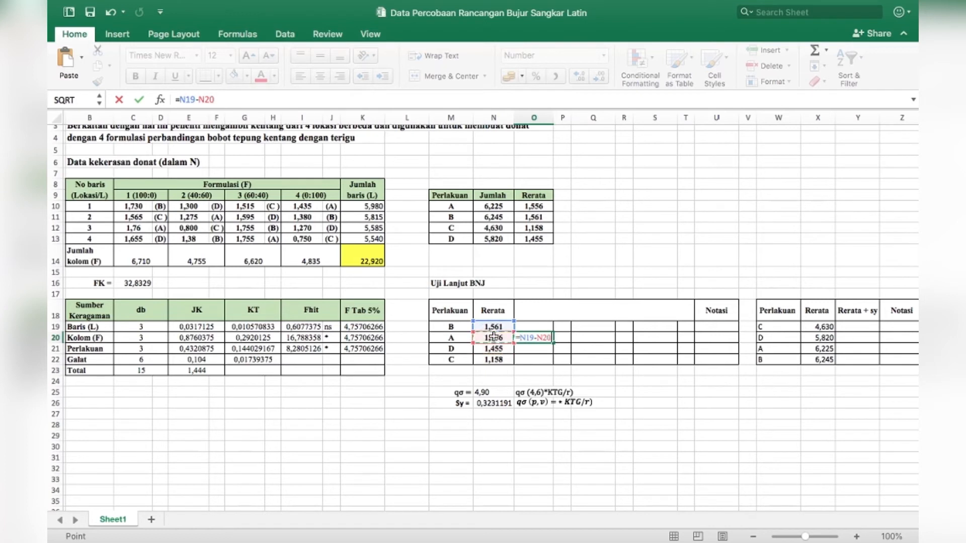
pyautogui.press('Return')
# Calculate the difference between the B and D means in O21 as =N19-N21.
pyautogui.write('=')
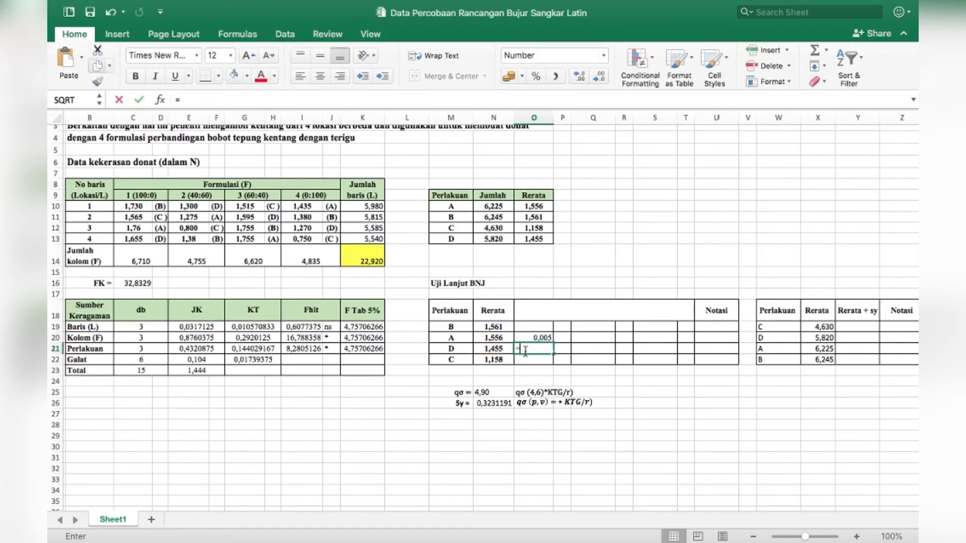
pyautogui.click(496, 328)
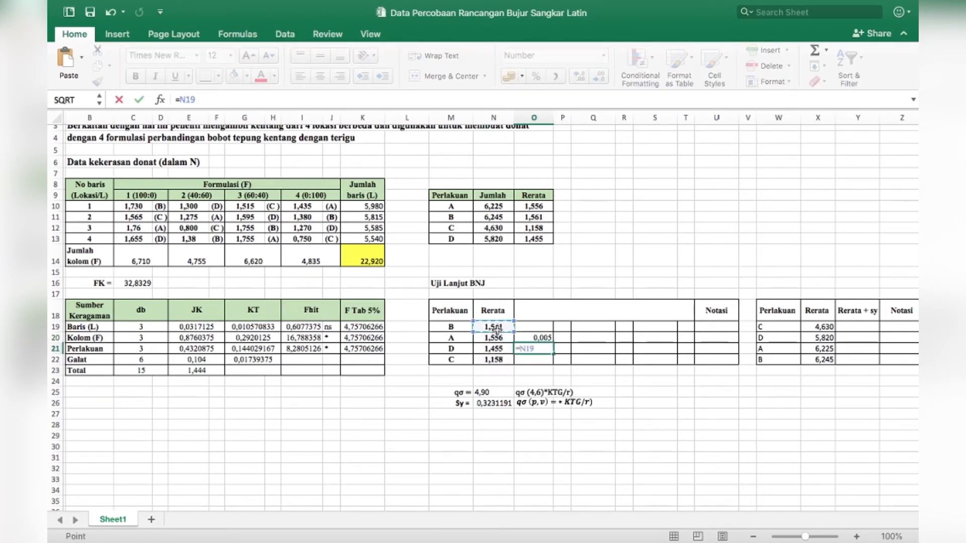
pyautogui.write('-')
pyautogui.click(491, 347)
pyautogui.press('Return')
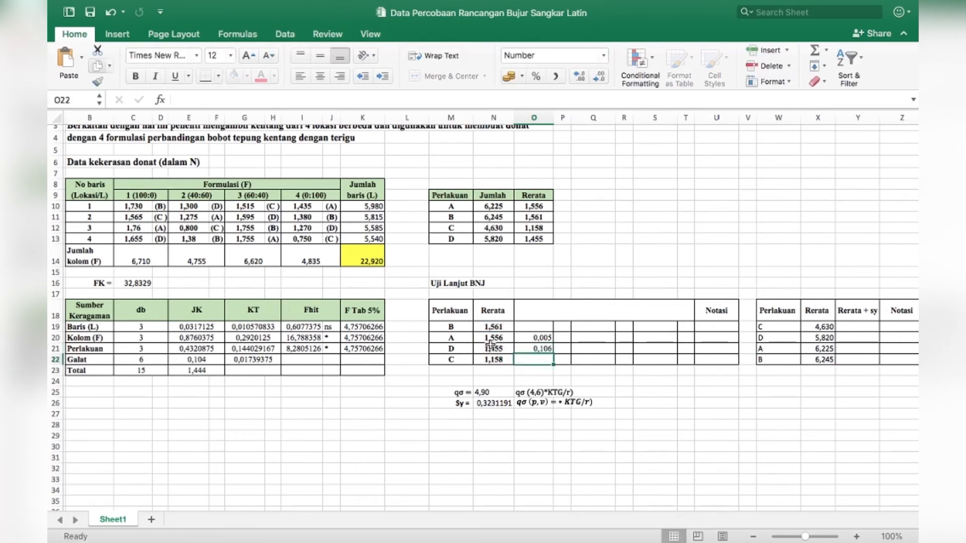
# Calculate the difference between the B and C means in O22 as =N19-N22.
pyautogui.write('=')
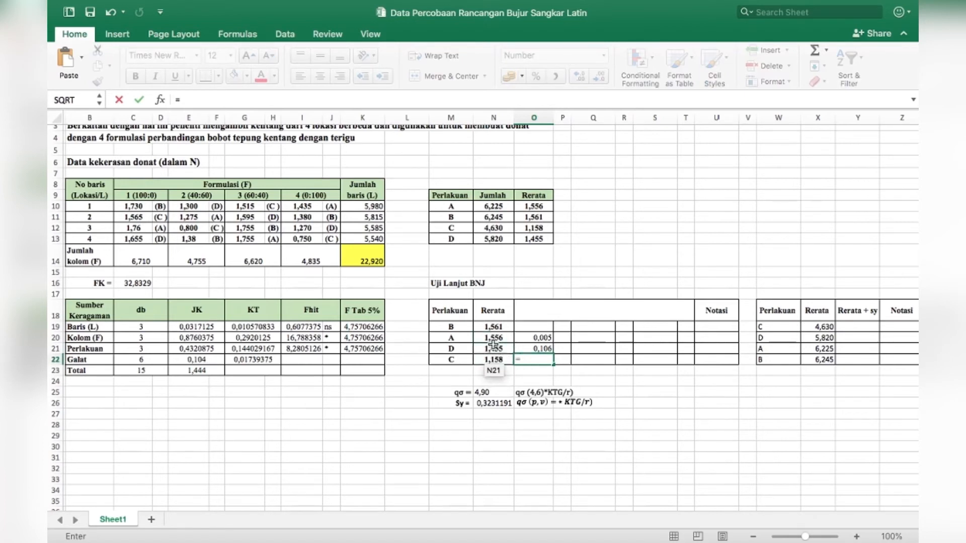
pyautogui.click(491, 328)
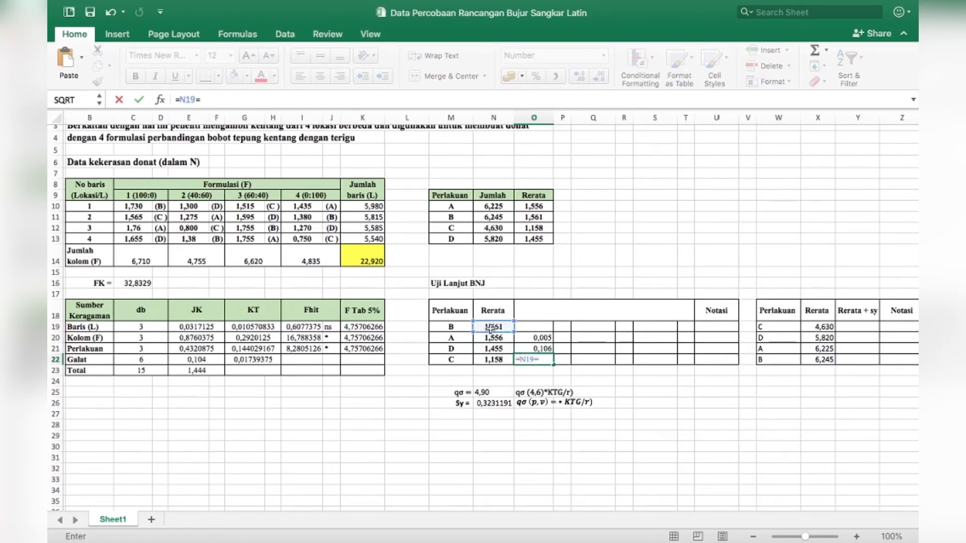
pyautogui.write('-')
pyautogui.click(495, 360)
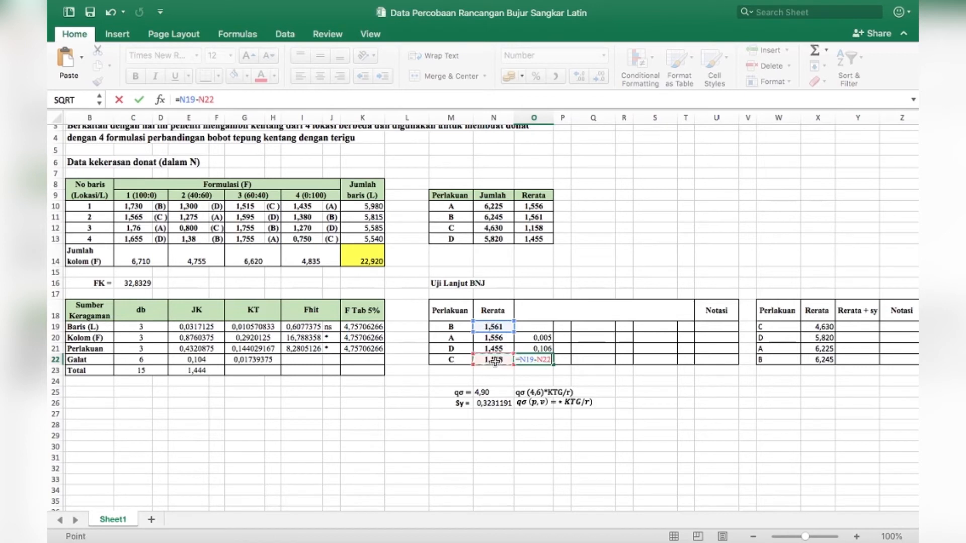
pyautogui.press('Return')
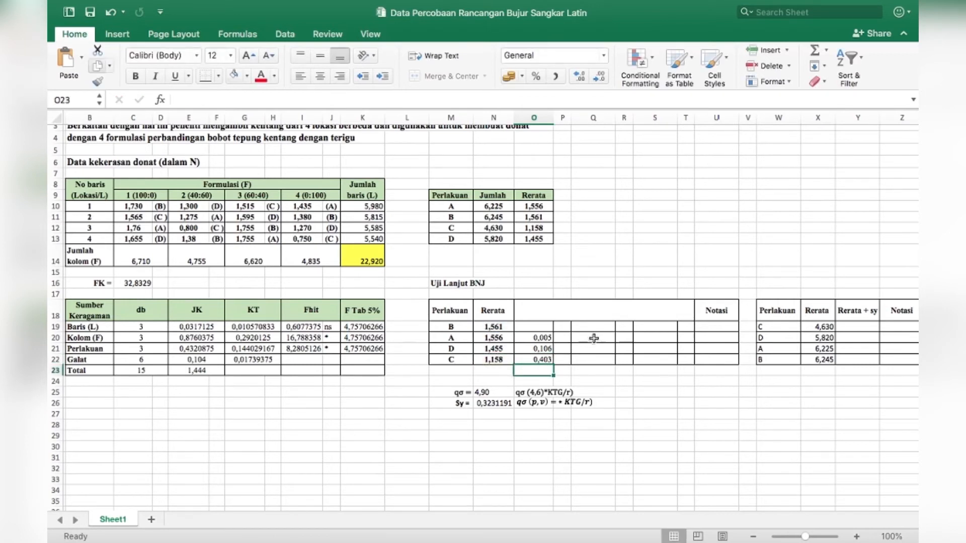
# Calculate the difference between the A and D means in Q21 as =N20-N21.
pyautogui.click(590, 346)
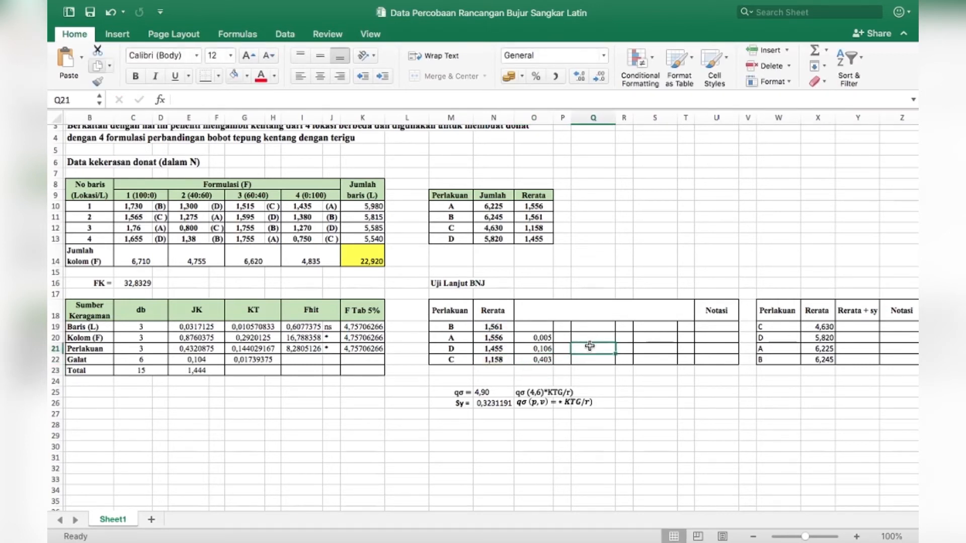
pyautogui.write('=')
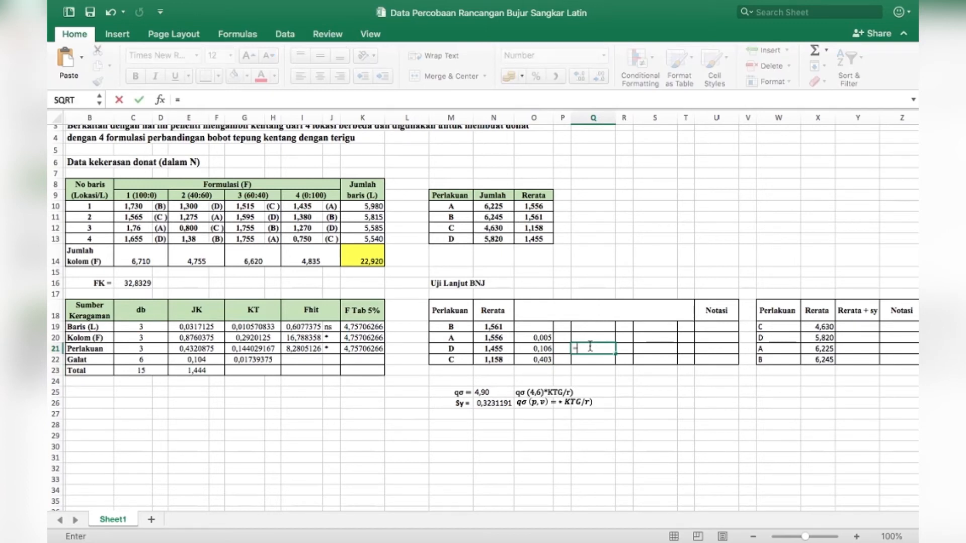
pyautogui.click(503, 336)
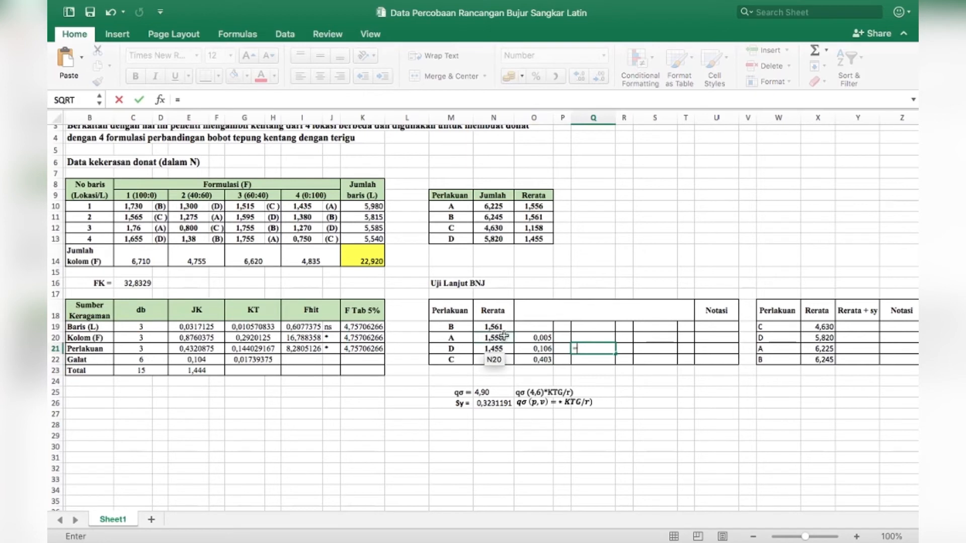
pyautogui.write('-')
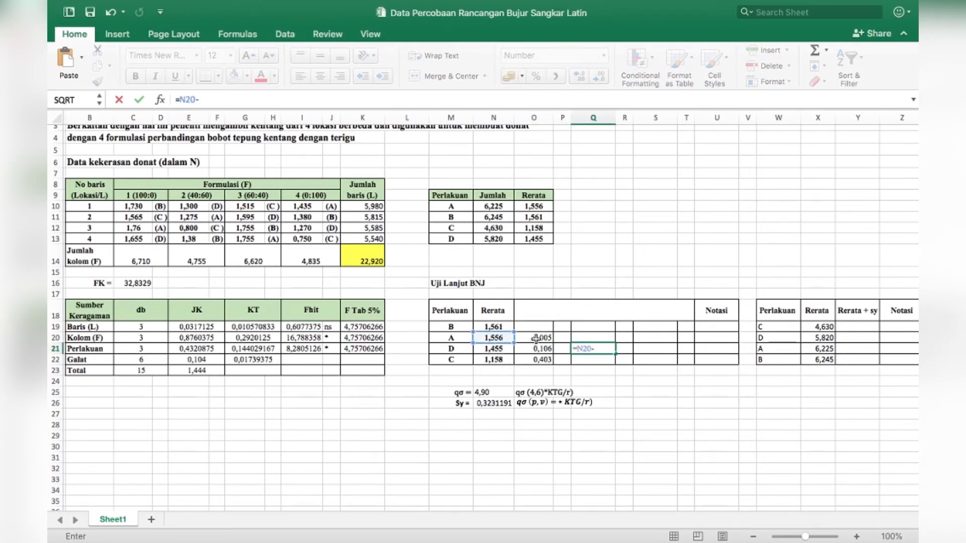
pyautogui.click(506, 349)
pyautogui.press('Return')
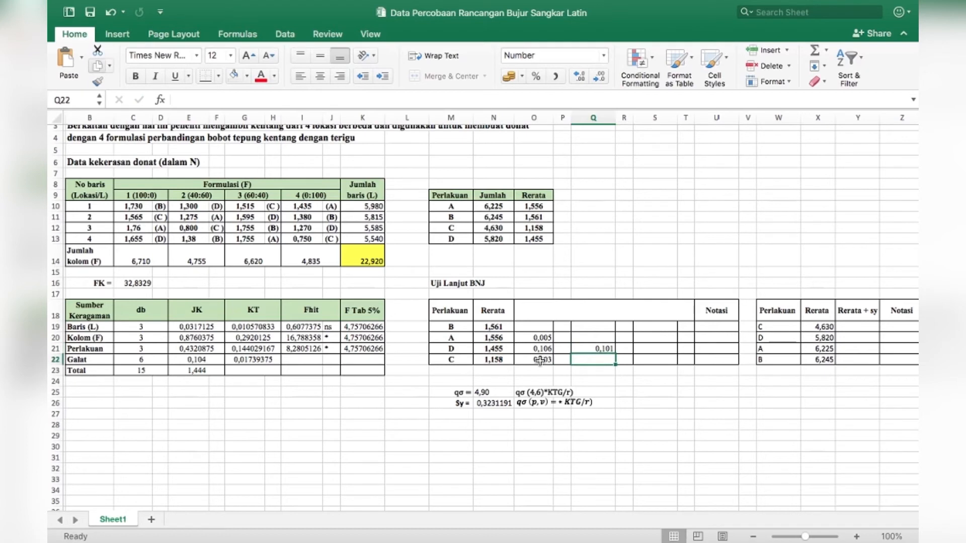
# Calculate the difference between the A and C means in Q22 as =N20-N22.
pyautogui.write('=')
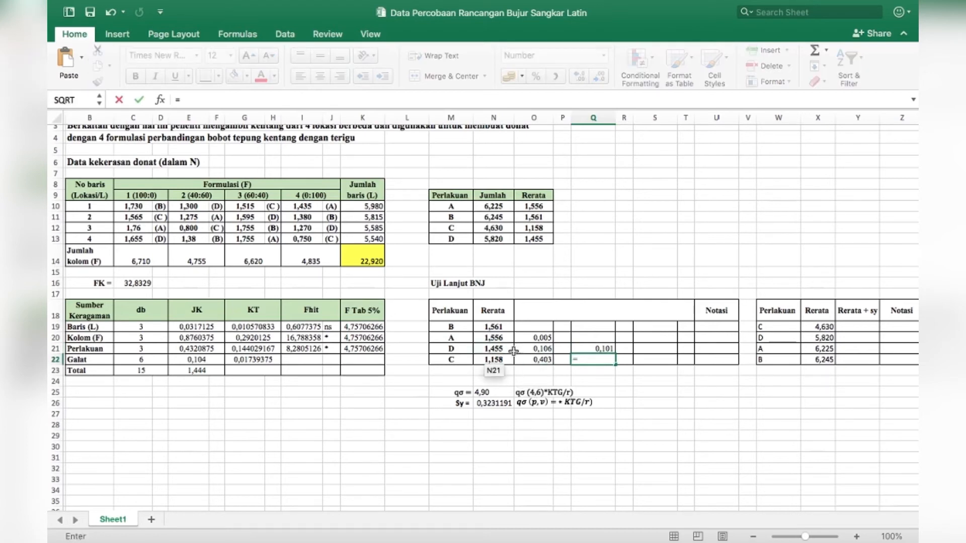
pyautogui.click(500, 342)
pyautogui.write('-')
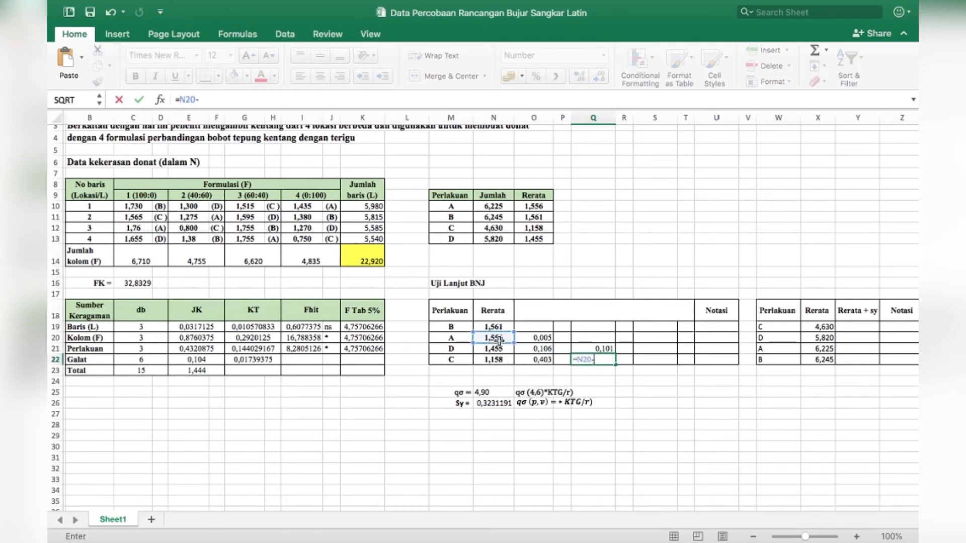
pyautogui.click(499, 359)
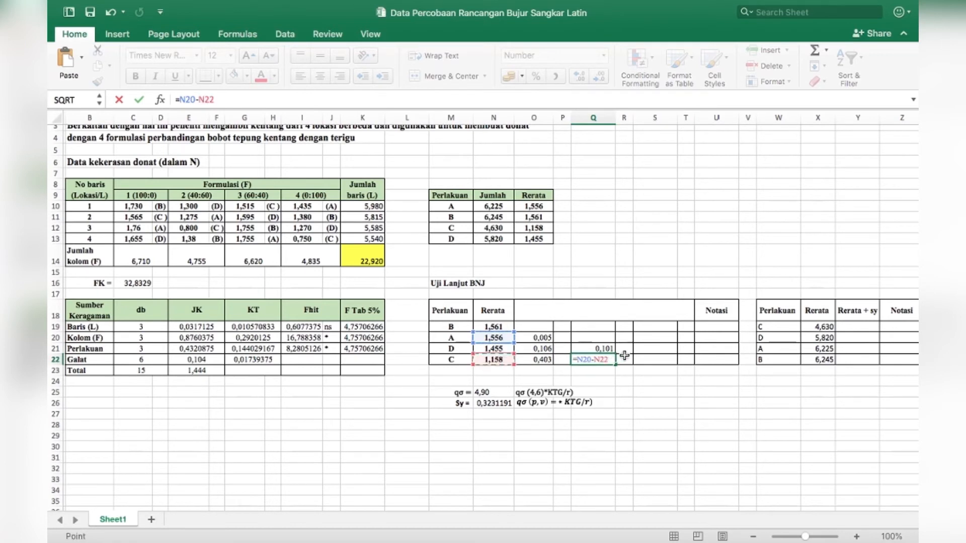
pyautogui.press('Return')
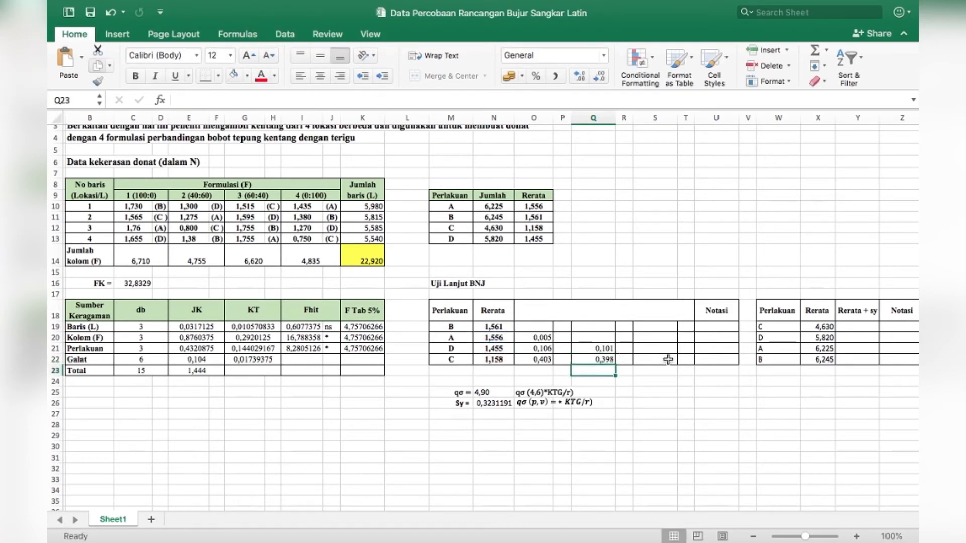
# Calculate the difference between the D and C means in S22 as =N21-N22.
pyautogui.click(669, 358)
pyautogui.write('=')
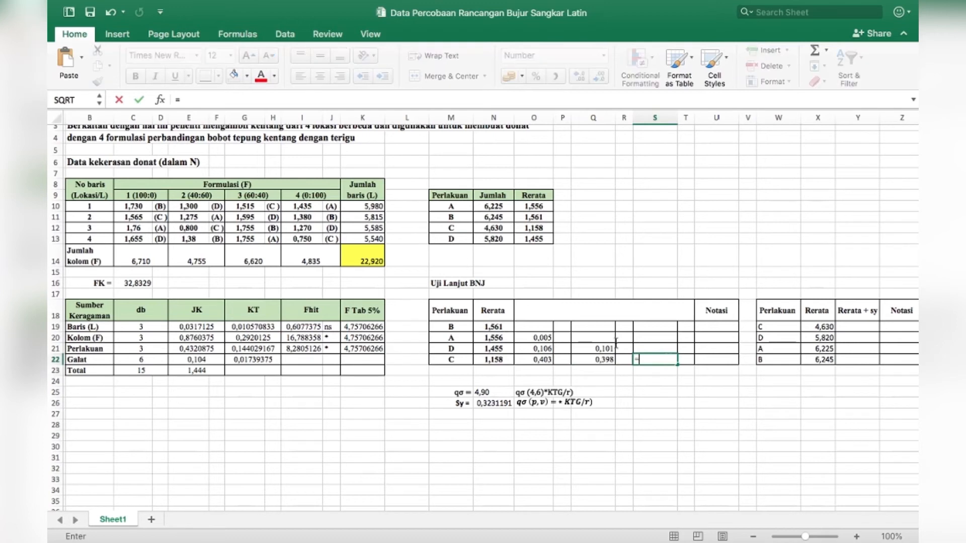
pyautogui.click(497, 347)
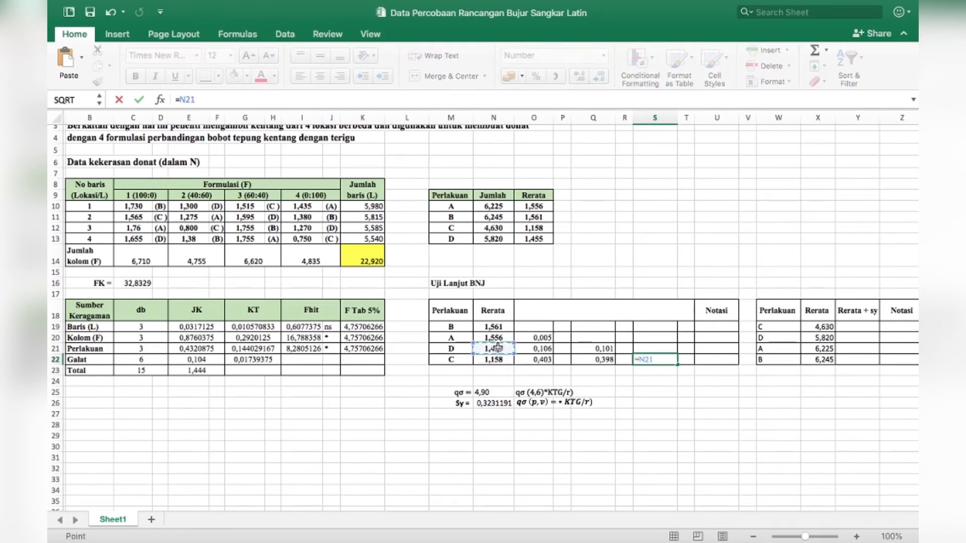
pyautogui.write('-')
pyautogui.click(484, 358)
pyautogui.press('Return')
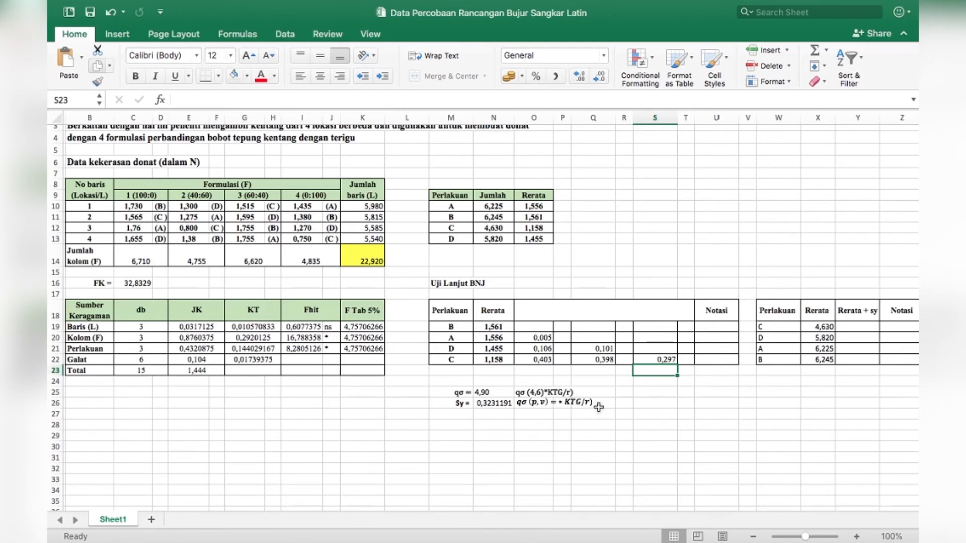
# Check the formula behind the Sy value in N26.
pyautogui.click(499, 406)
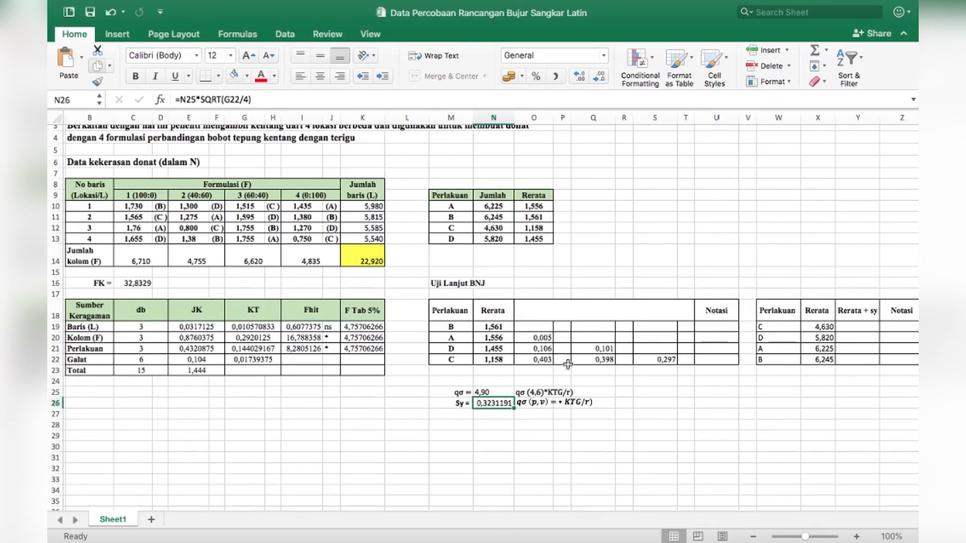
# Mark the first column of mean differences in P20:P22 as ns, ns and *.
pyautogui.click(597, 381)
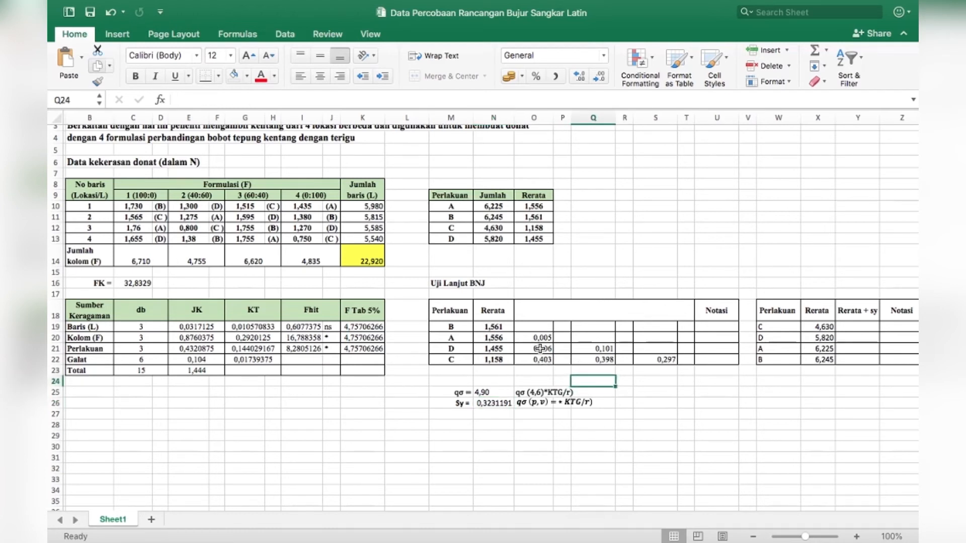
pyautogui.click(562, 337)
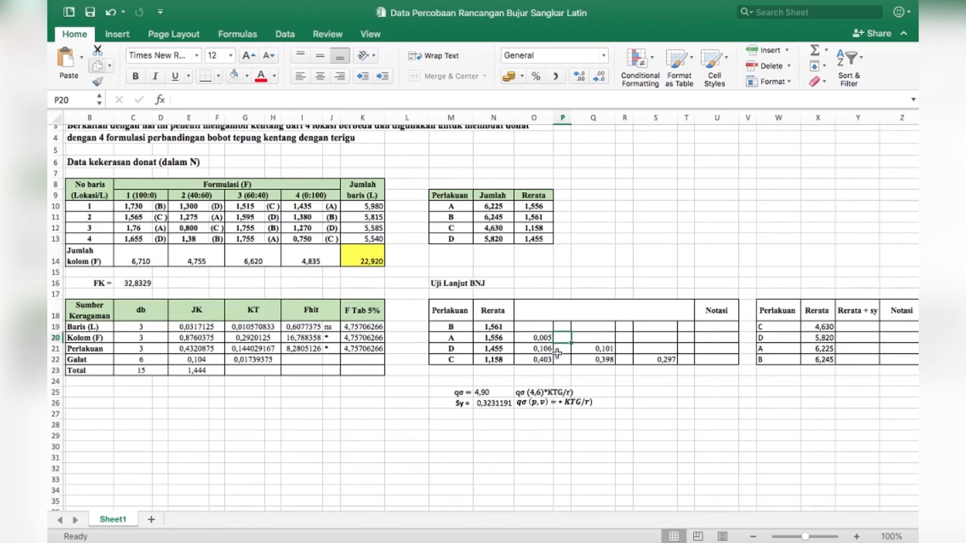
pyautogui.write('ns')
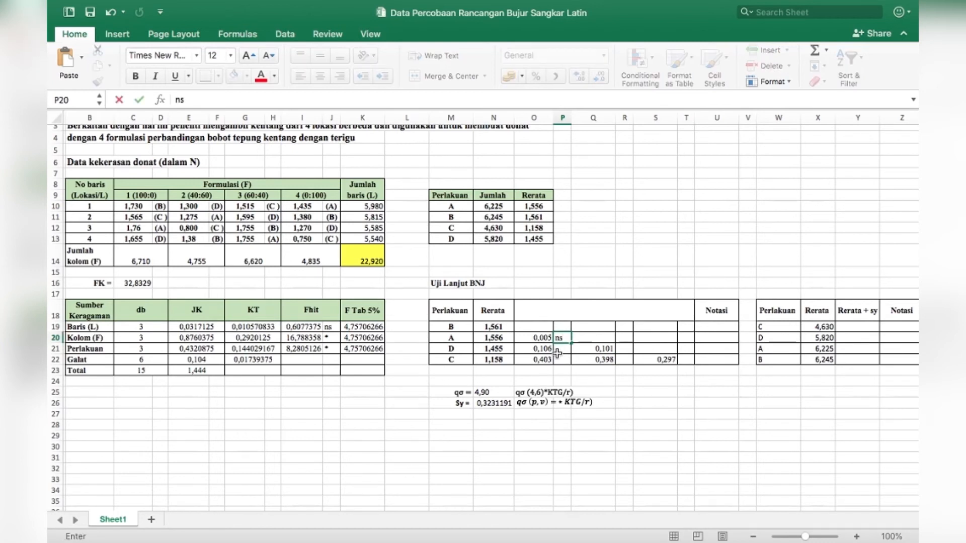
pyautogui.press('Return')
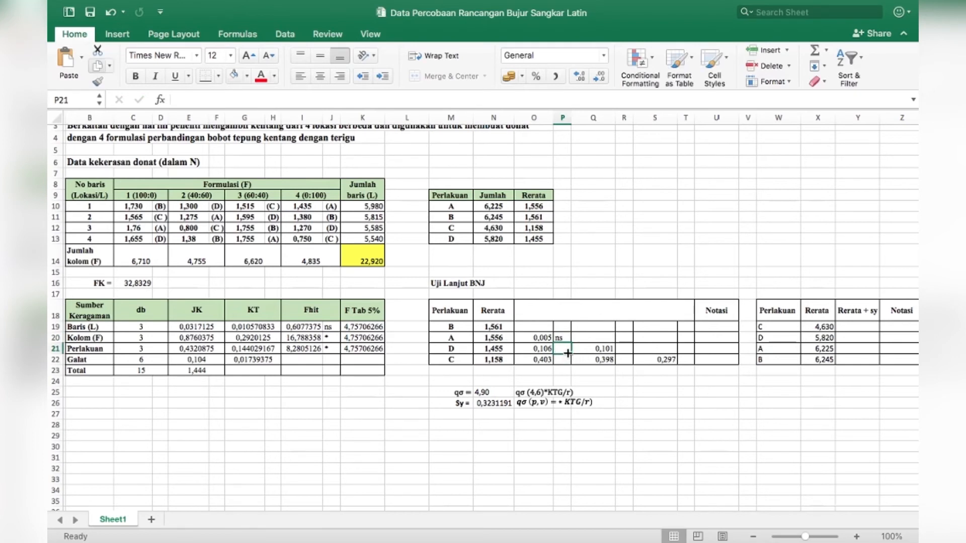
pyautogui.write('ns')
pyautogui.press('Return')
pyautogui.write('*')
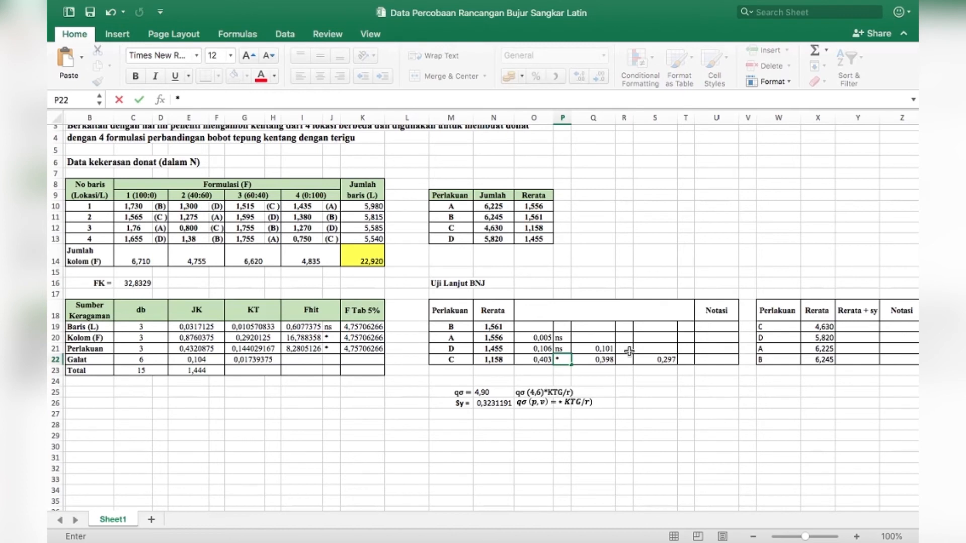
# Mark the remaining mean differences with ns in R21, * in R22 and ns in T22.
pyautogui.click(630, 351)
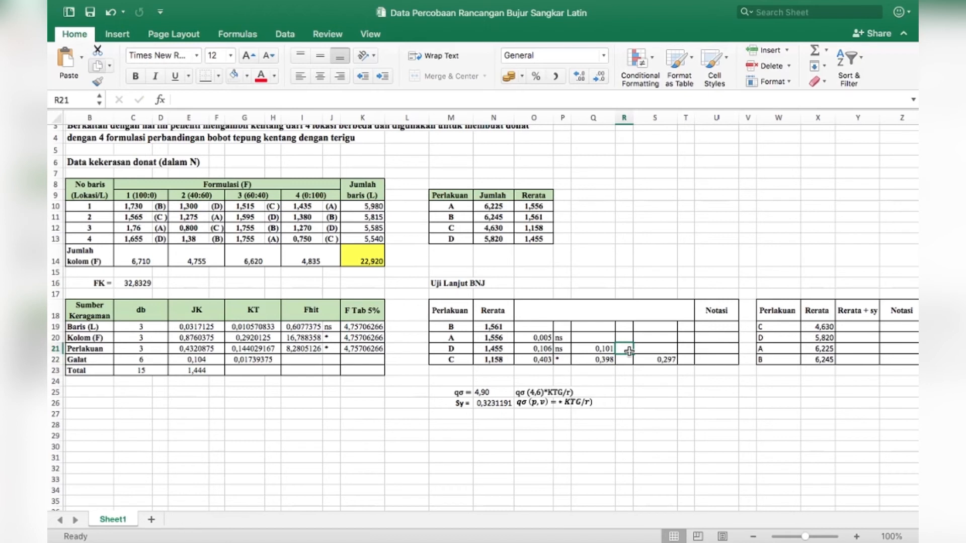
pyautogui.write('ns')
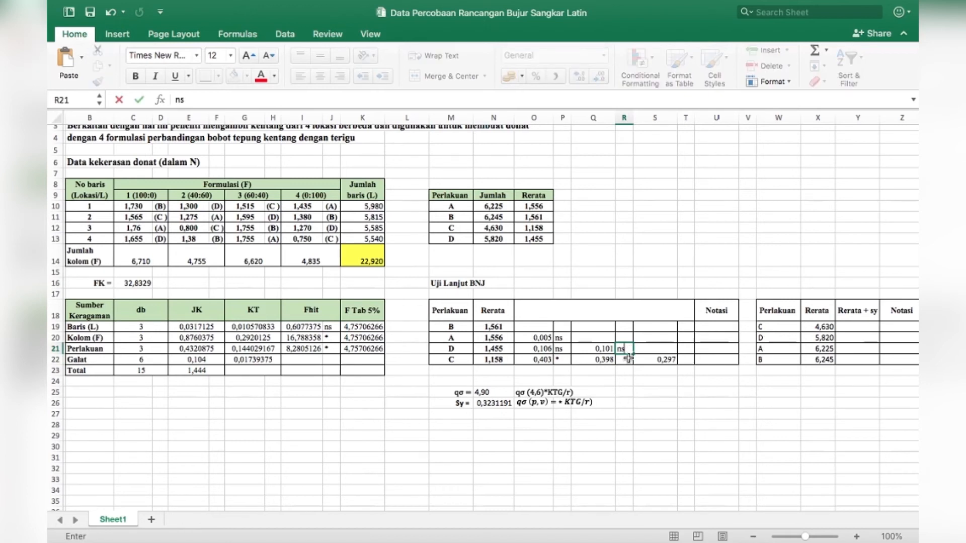
pyautogui.click(629, 359)
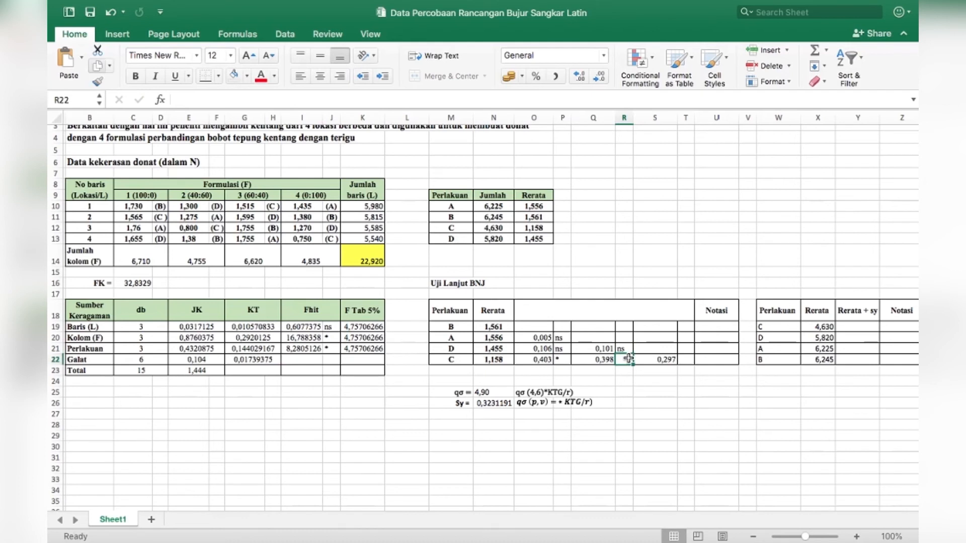
pyautogui.write('*')
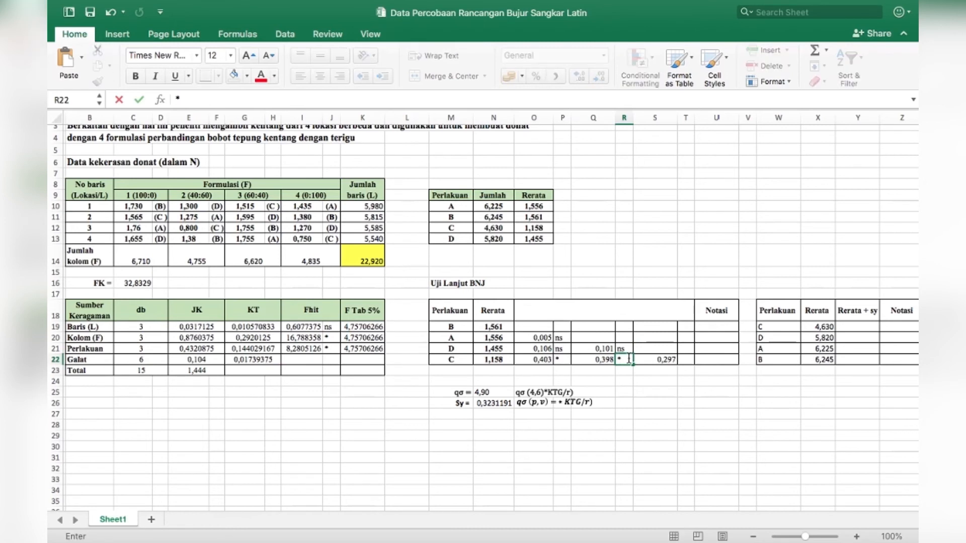
pyautogui.click(682, 359)
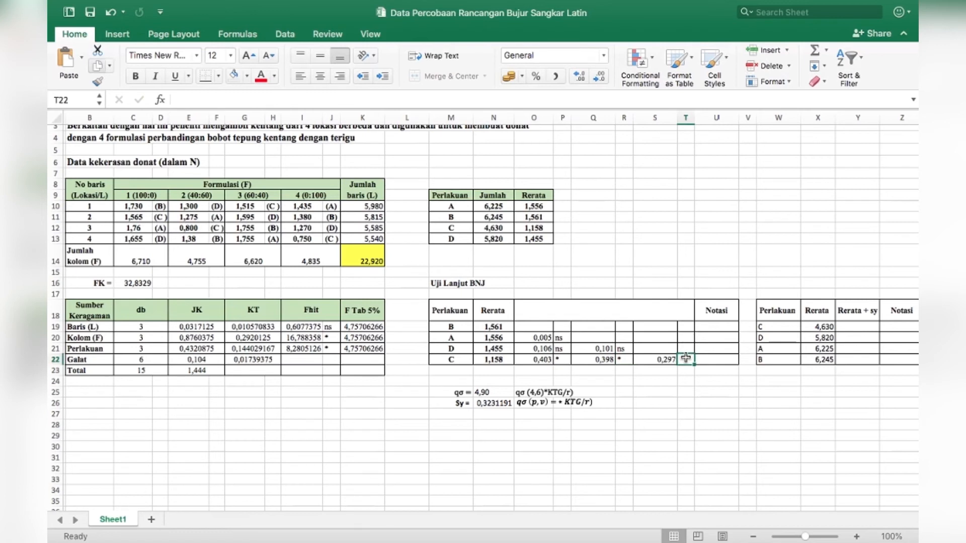
pyautogui.write('ns')
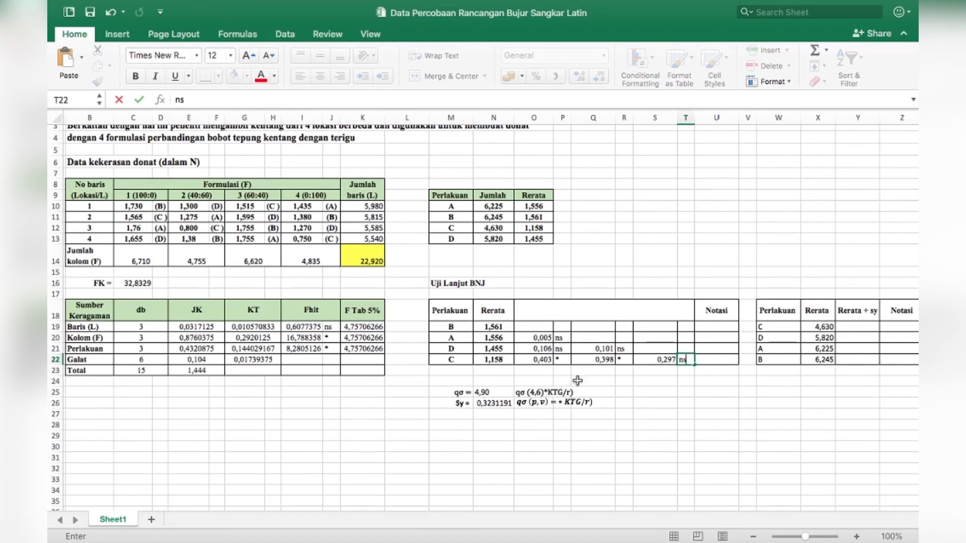
# Fill cells P19:P21 beside the B, A and D comparisons with orange.
pyautogui.click(708, 326)
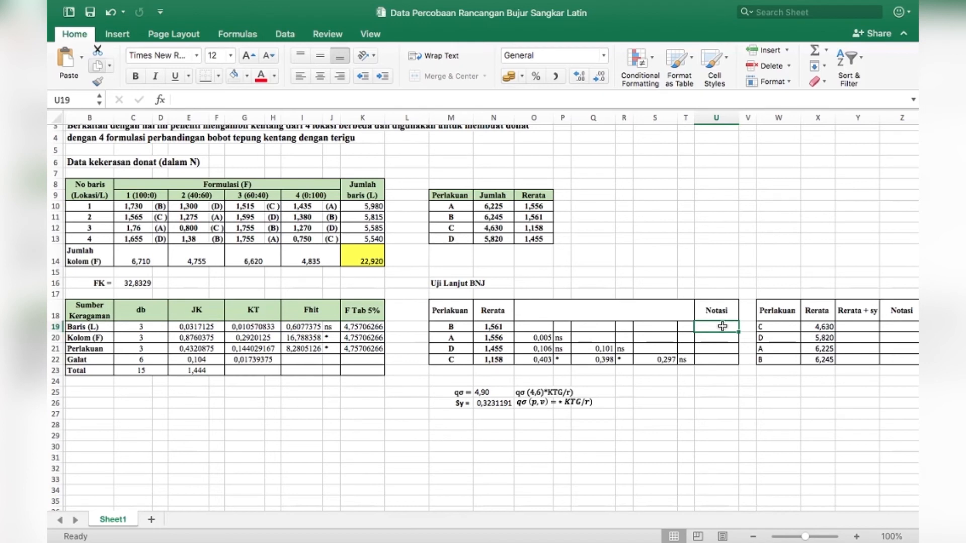
pyautogui.moveTo(559, 327); pyautogui.dragTo(561, 349)
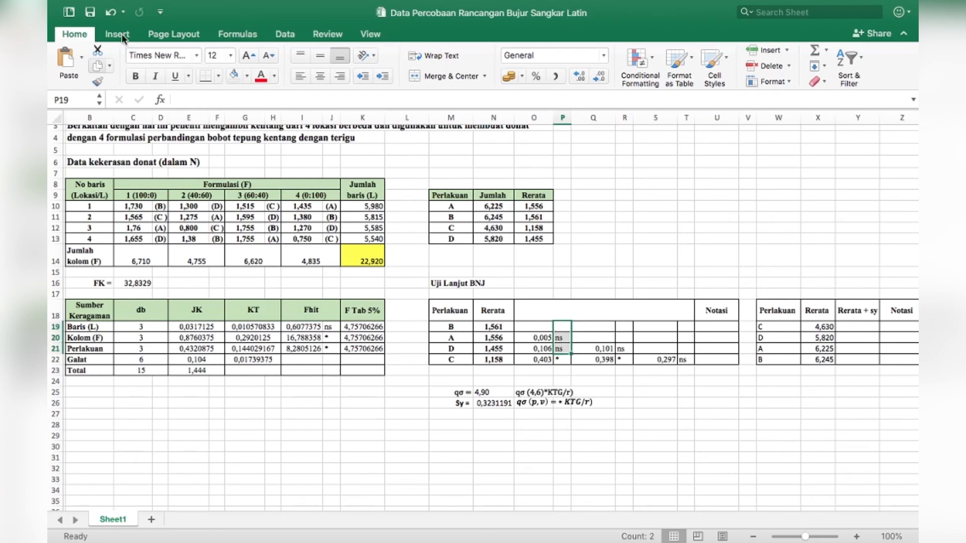
pyautogui.click(247, 76)
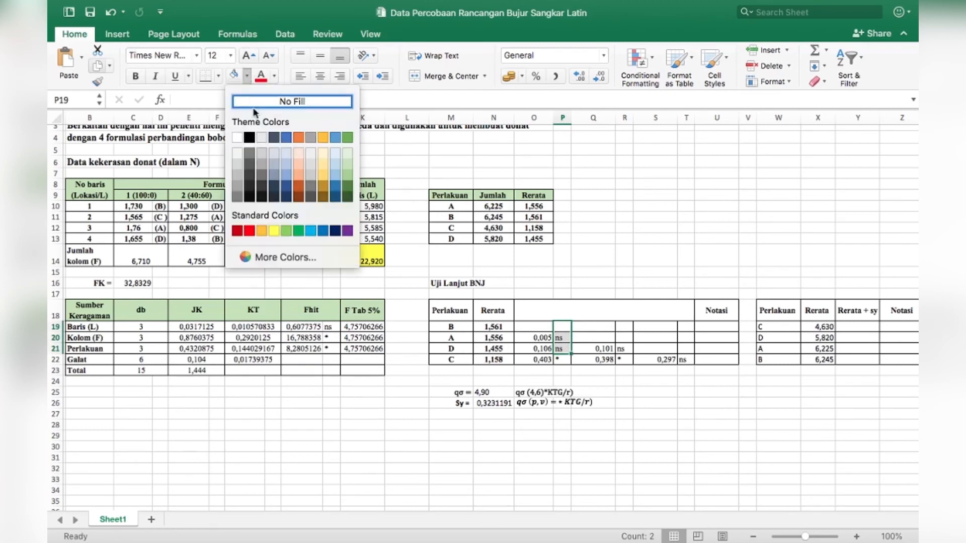
pyautogui.click(298, 136)
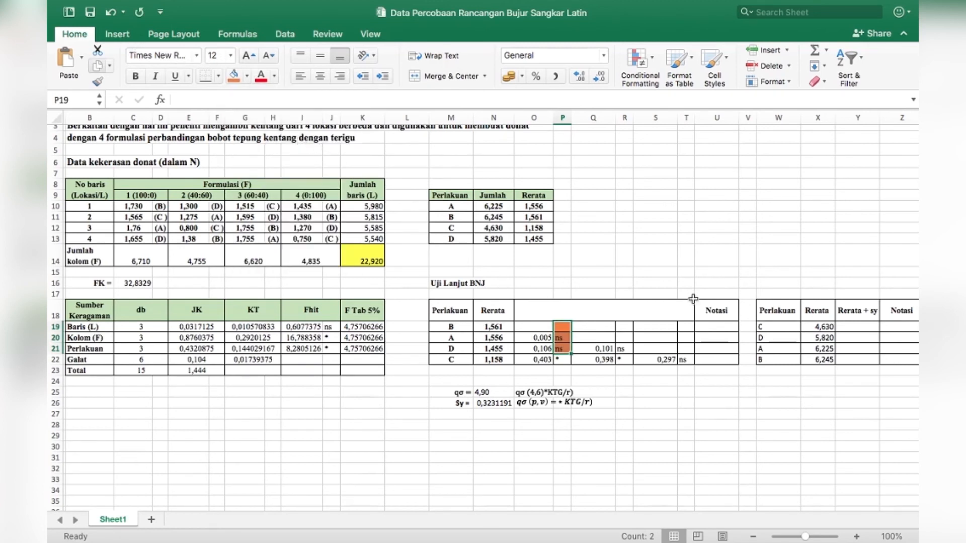
# Fill in the Notasi column of the BNJ table with a for B, a for A, ab for D and b for C.
pyautogui.click(711, 328)
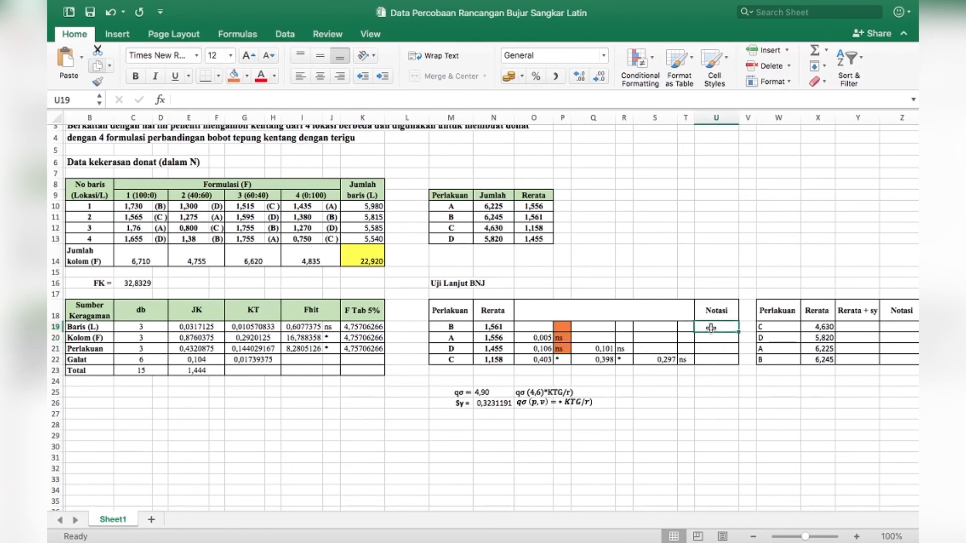
pyautogui.write('a')
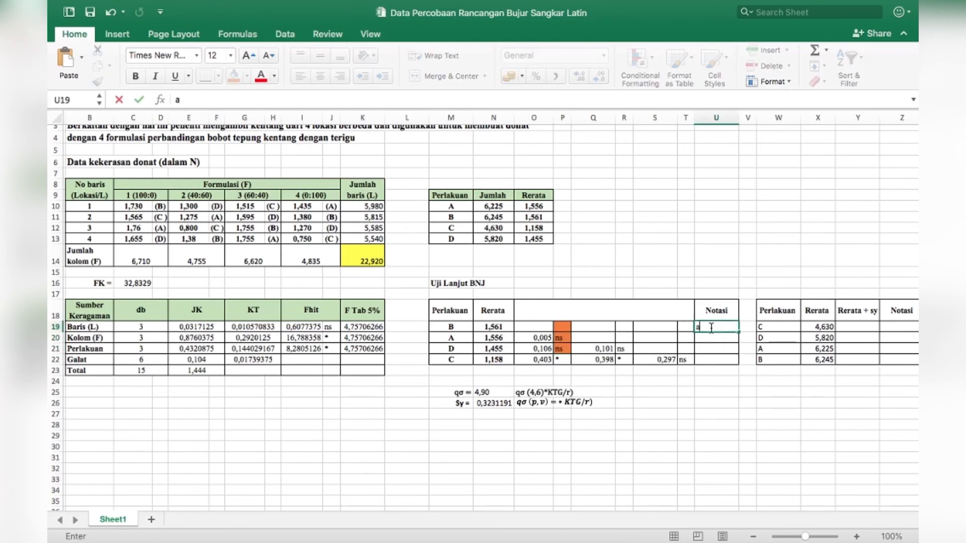
pyautogui.press('Return')
pyautogui.write('a')
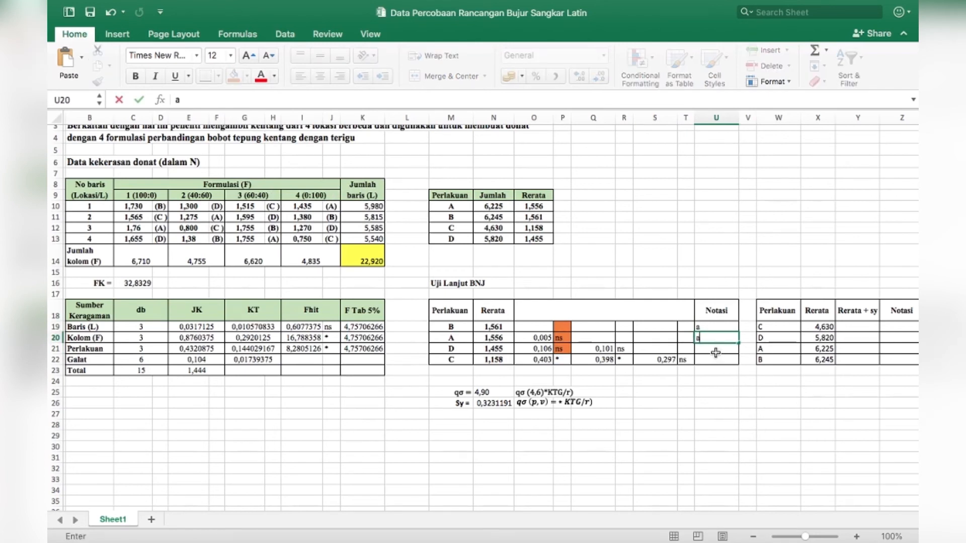
pyautogui.click(716, 352)
pyautogui.write('ab')
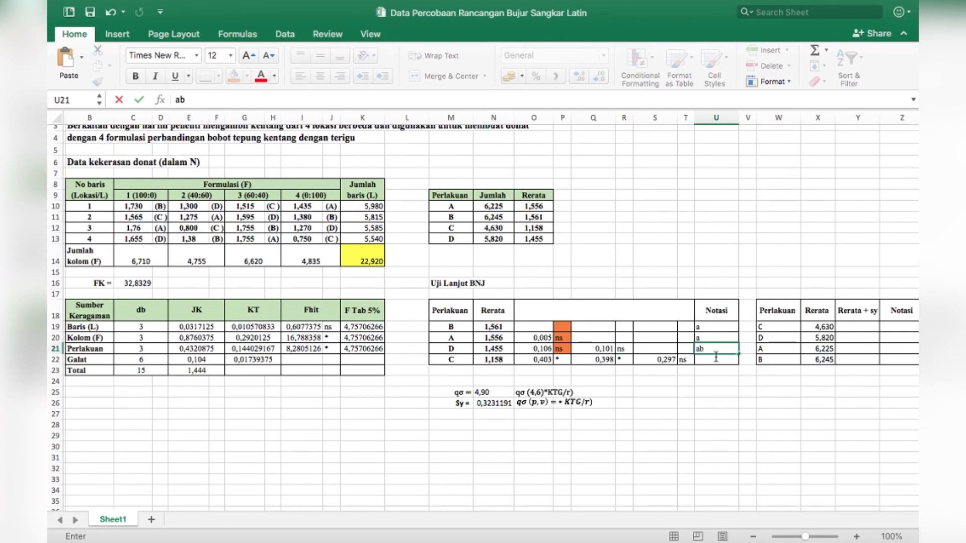
pyautogui.click(715, 358)
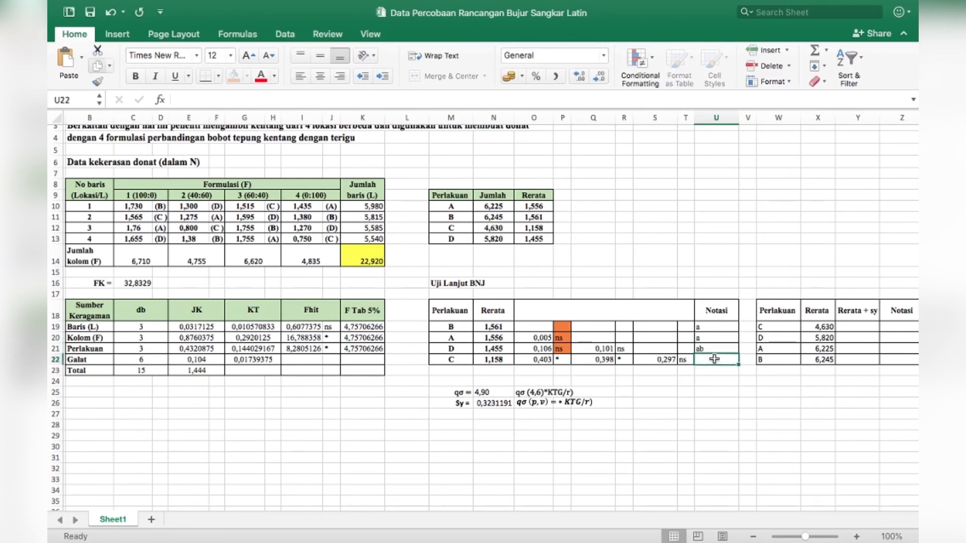
pyautogui.write('b')
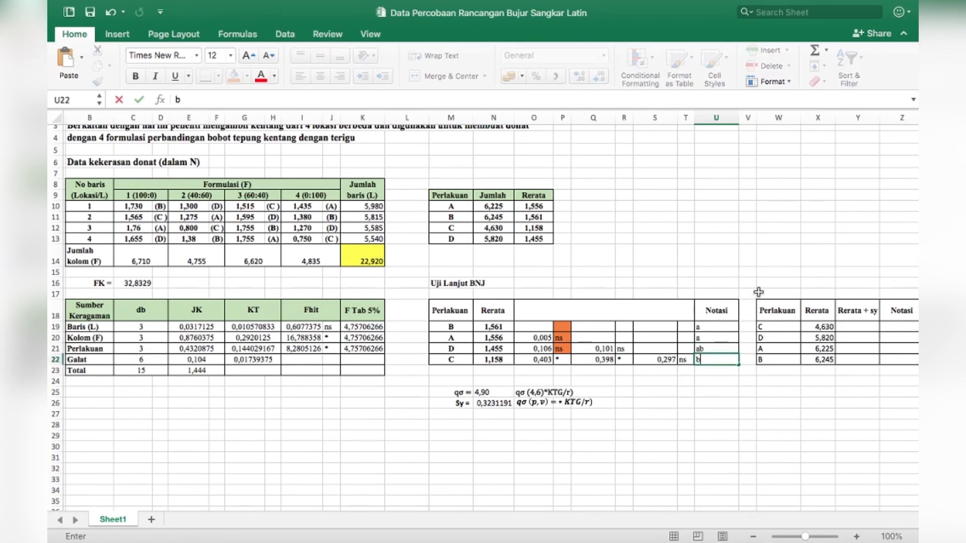
# Clear the four Rerata values in X19:X22 of the second BNJ table.
pyautogui.hscroll(3, 758, 291)
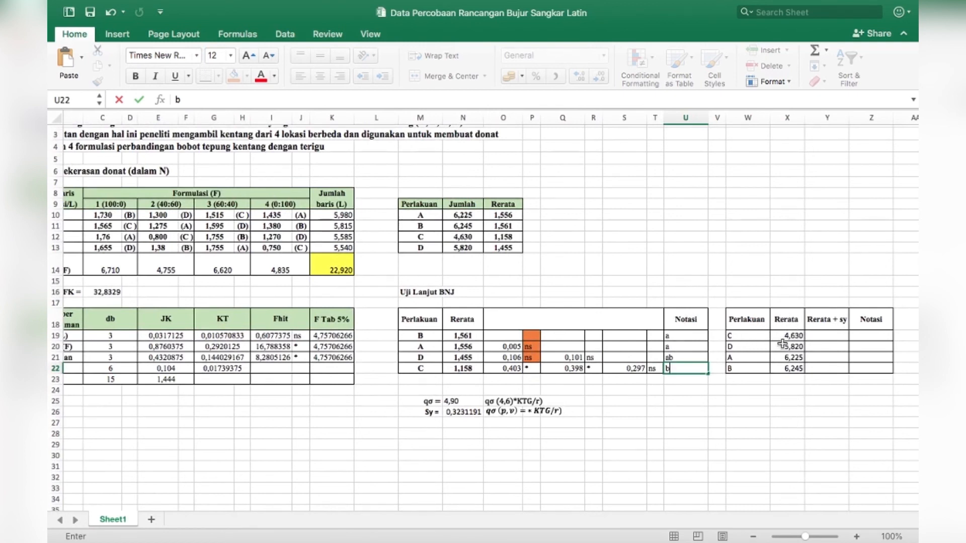
pyautogui.moveTo(786, 335); pyautogui.dragTo(787, 368)
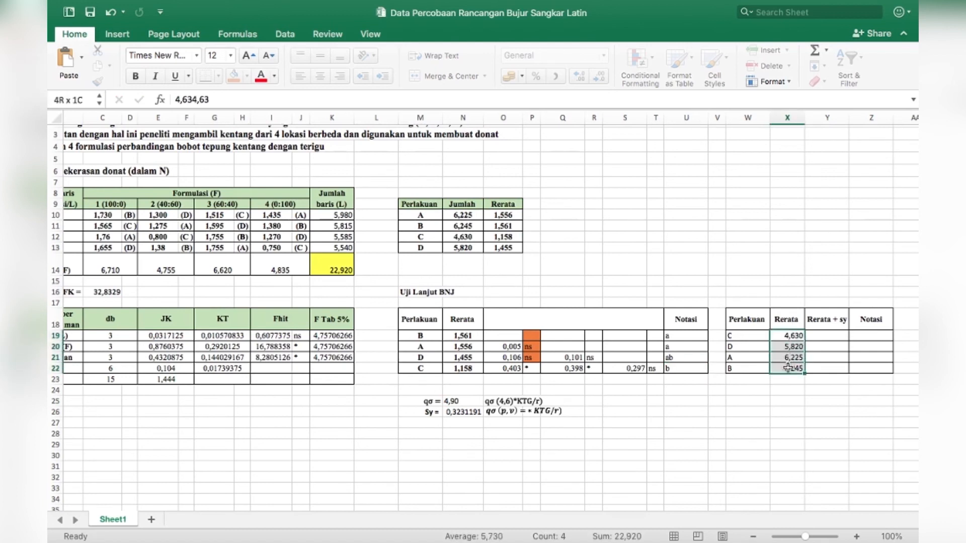
pyautogui.press('super+z')
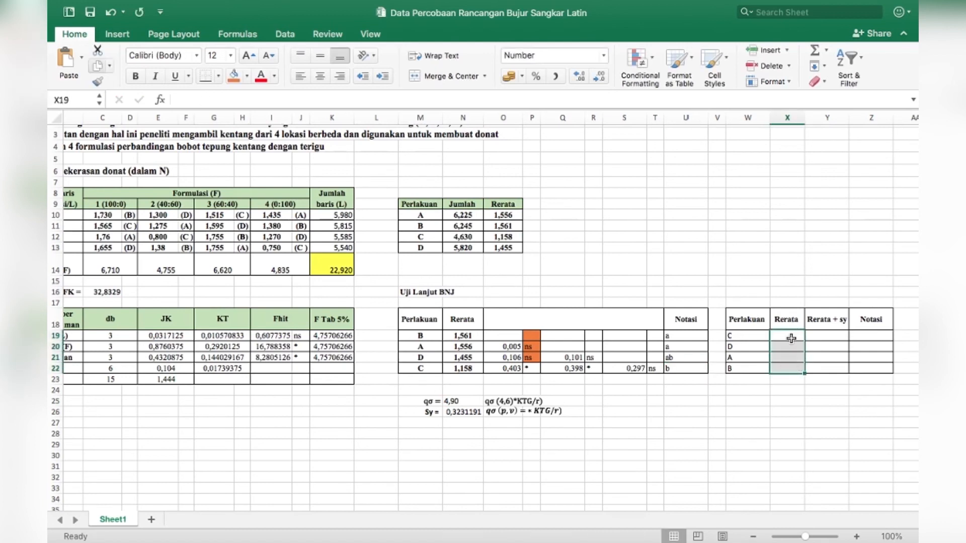
# Enter the Rerata values 1,158 for C, 1,455 for D, 1,556 for A and 1,561 for B in X19:X22.
pyautogui.click(792, 338)
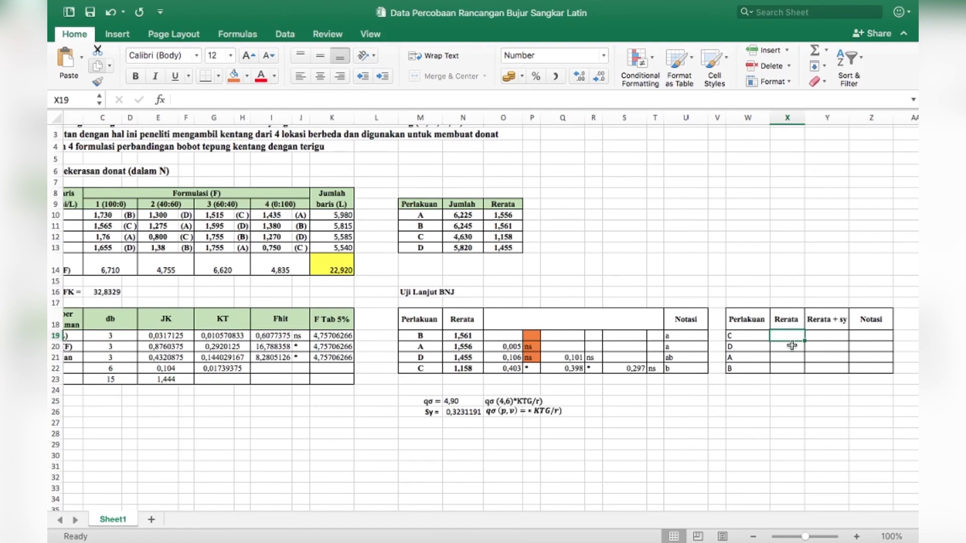
pyautogui.write('1,1')
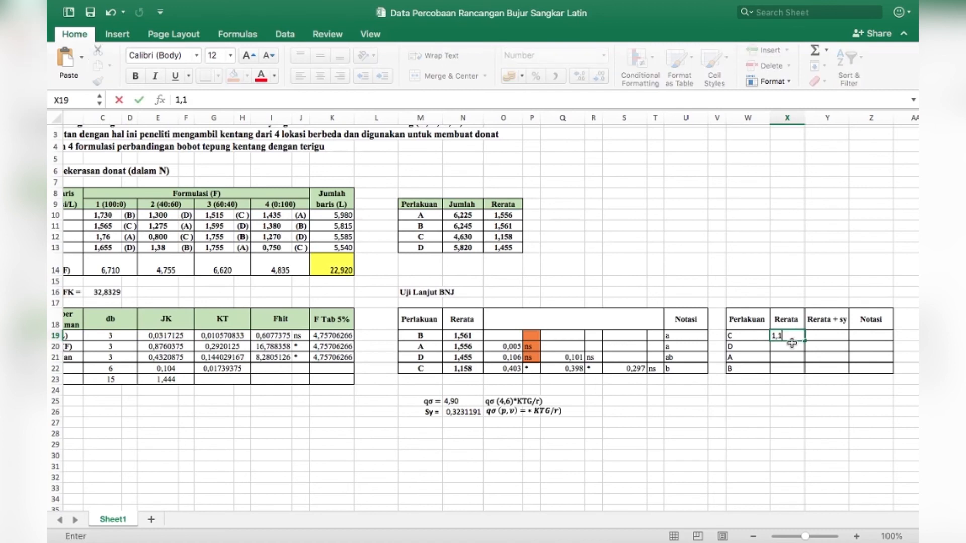
pyautogui.write('58')
pyautogui.press('Return')
pyautogui.write('1')
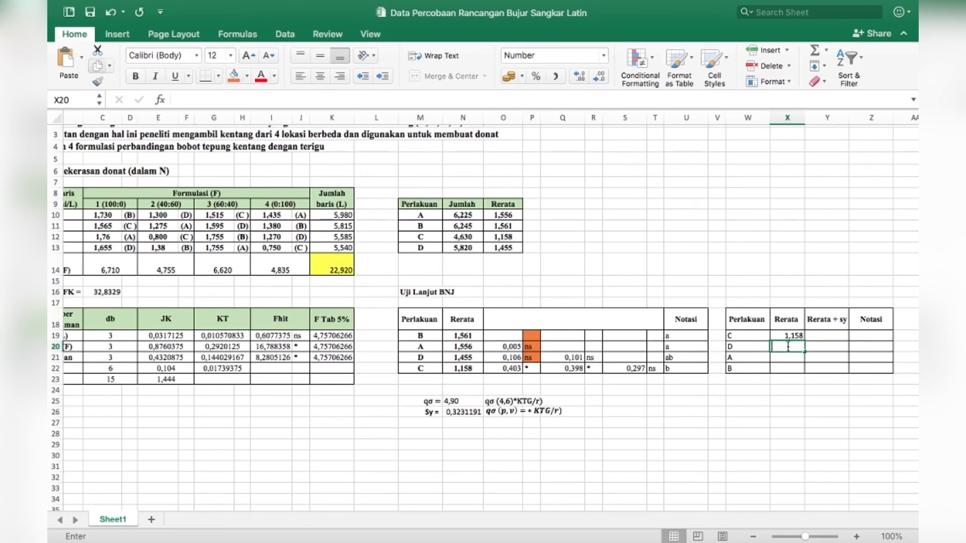
pyautogui.write(',455')
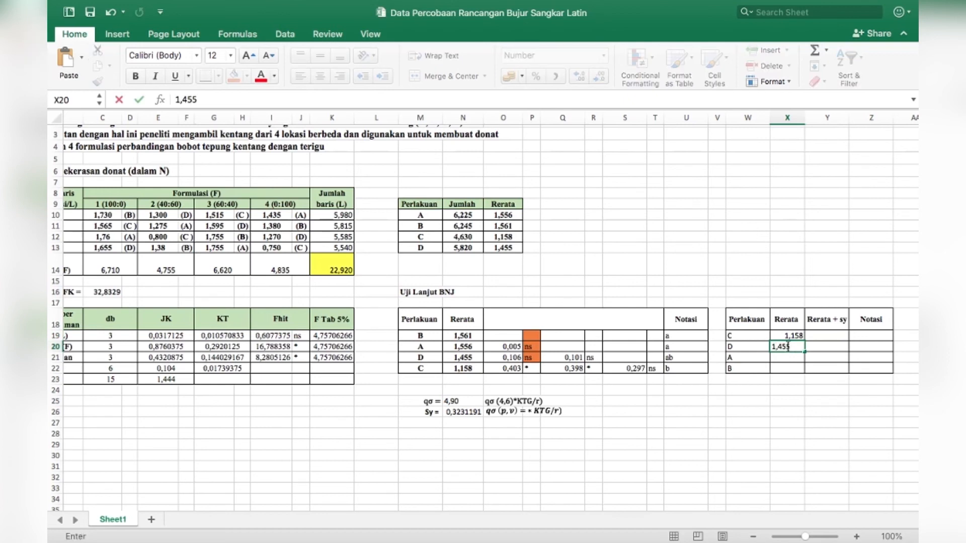
pyautogui.press('Return')
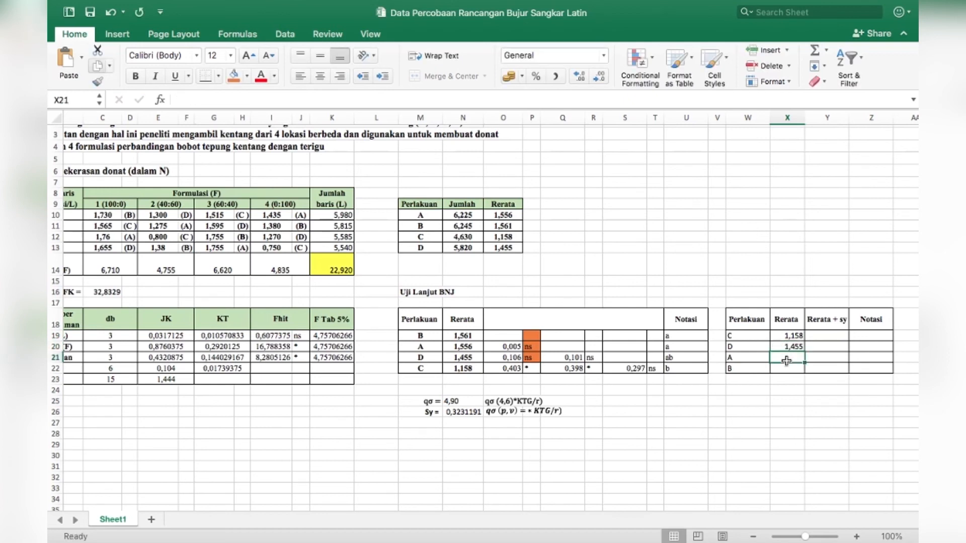
pyautogui.write('1,556')
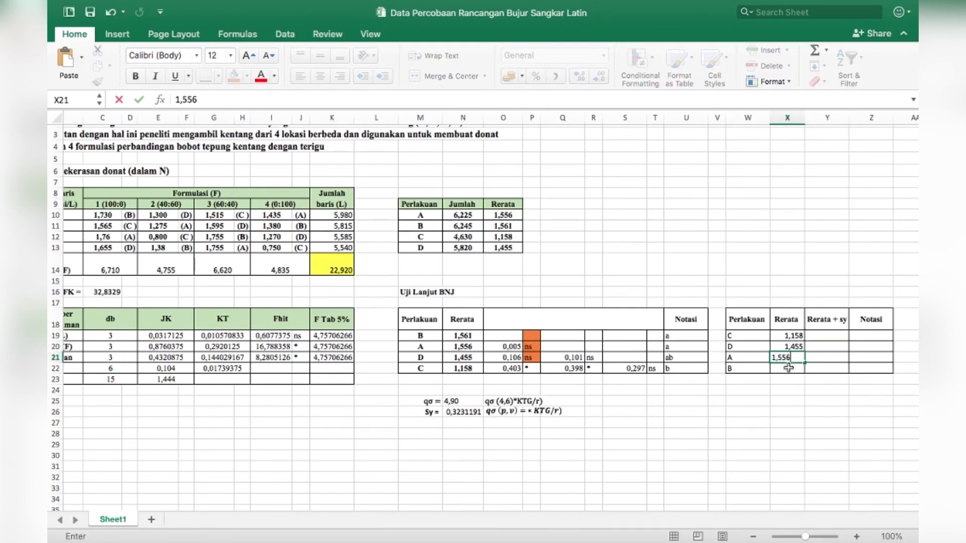
pyautogui.press('Return')
pyautogui.write('1,')
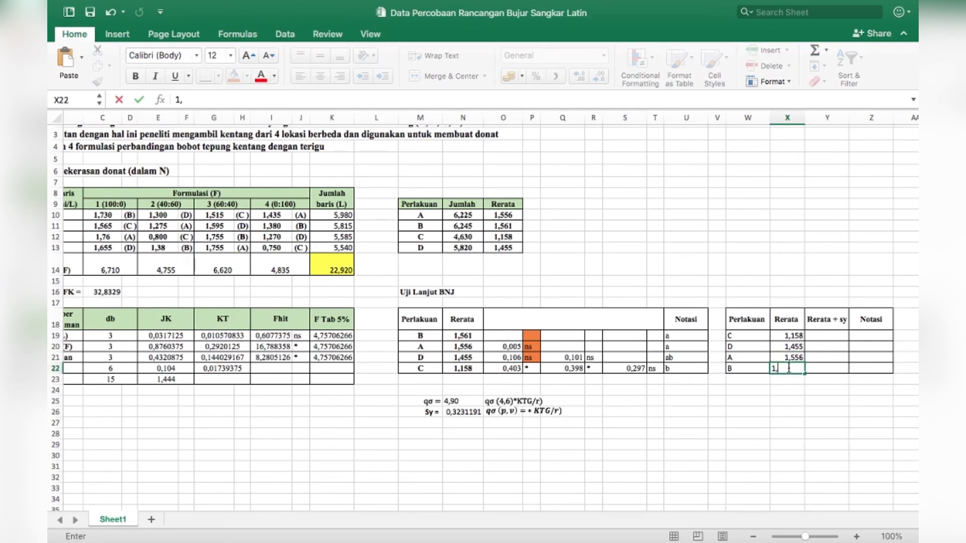
pyautogui.write('561')
# Calculate Rerata + sy for treatment C in Y19 with the formula =X19+N26.
pyautogui.click(830, 334)
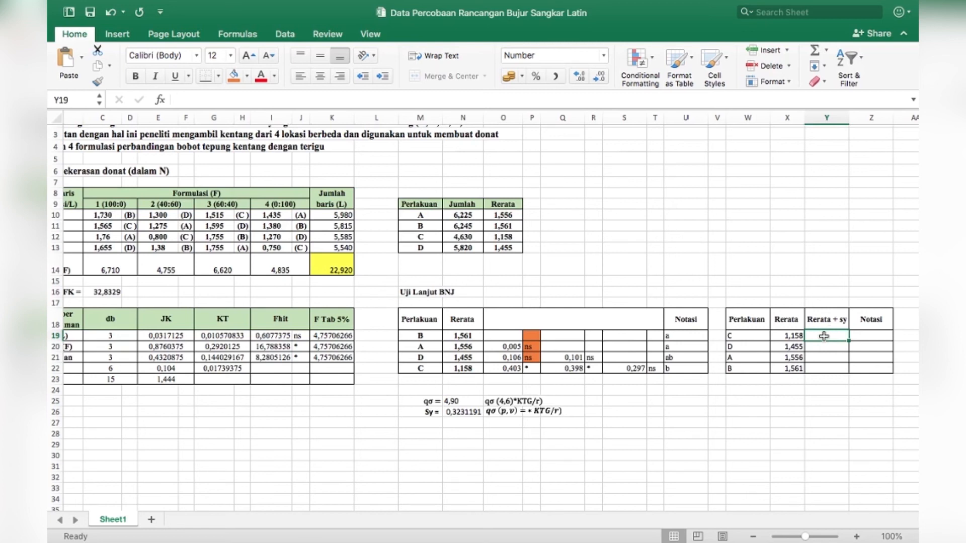
pyautogui.write('=')
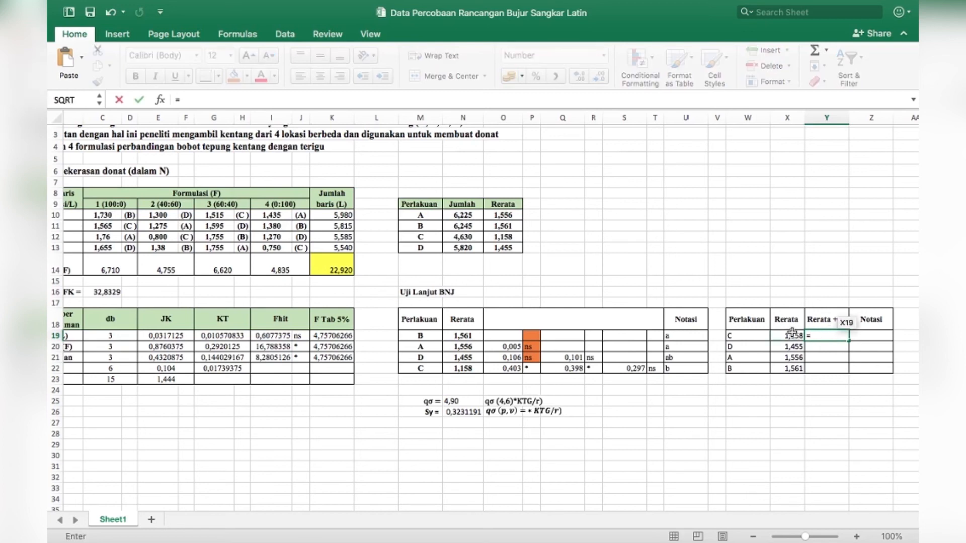
pyautogui.click(788, 336)
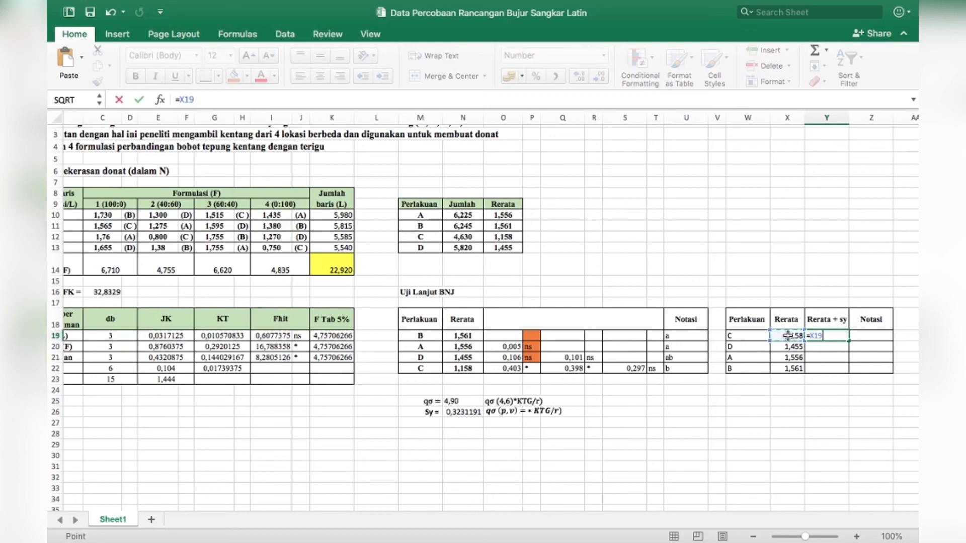
pyautogui.write('+')
pyautogui.click(468, 413)
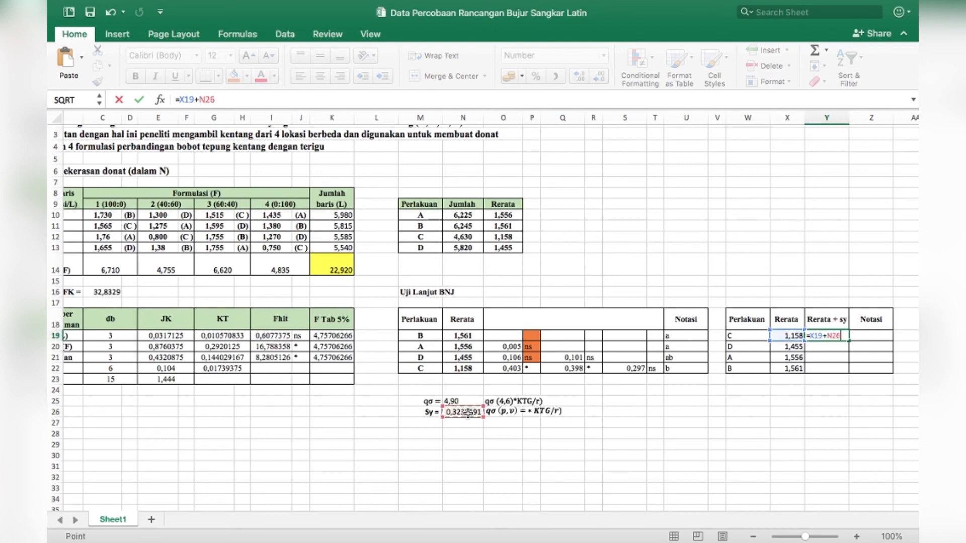
pyautogui.press('Return')
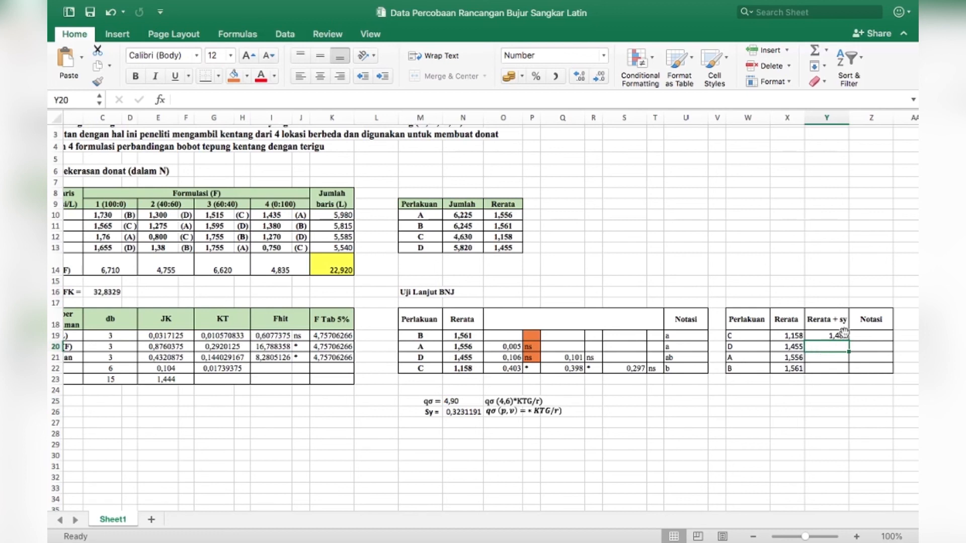
# Enter the notation a for treatments C and D in Z19 and Z20 of the second BNJ table.
pyautogui.click(864, 335)
pyautogui.write('a')
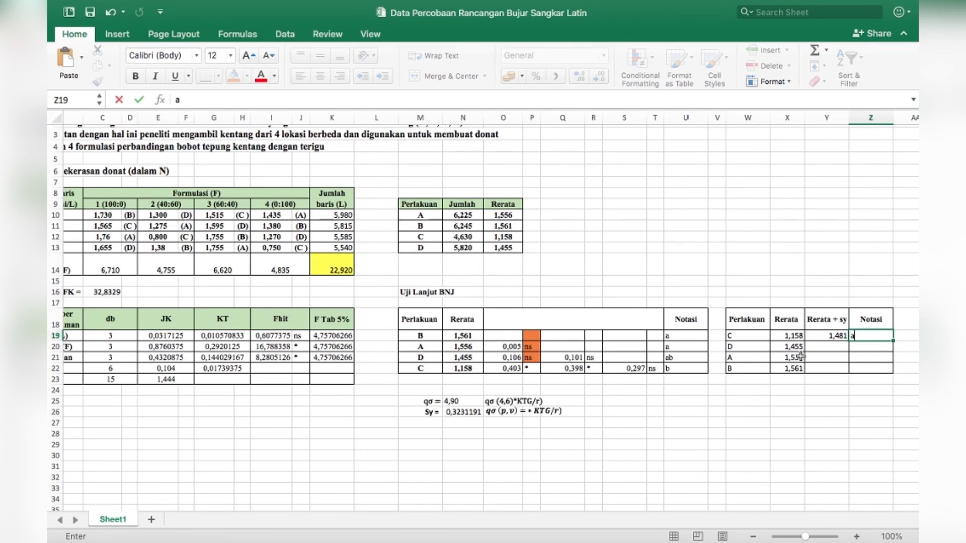
pyautogui.click(861, 349)
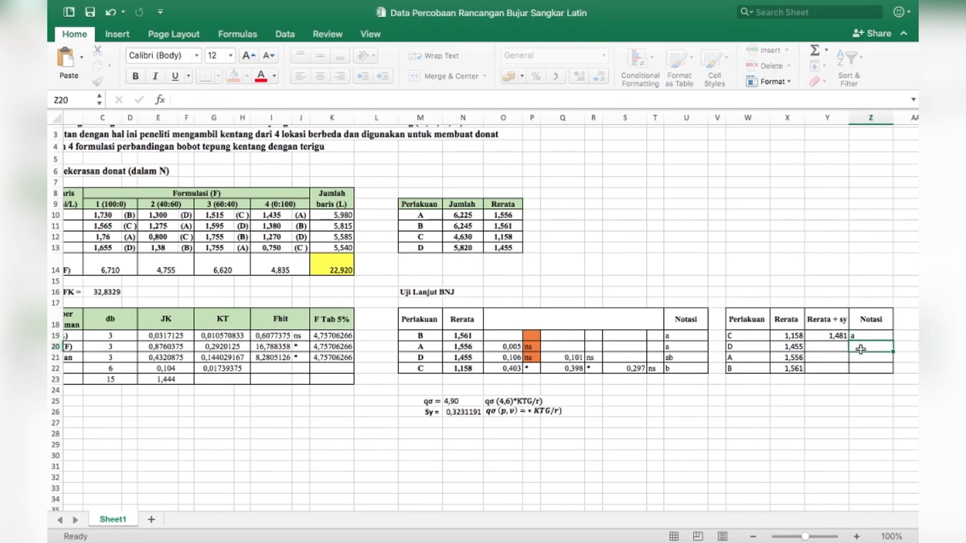
pyautogui.write('a')
pyautogui.click(856, 360)
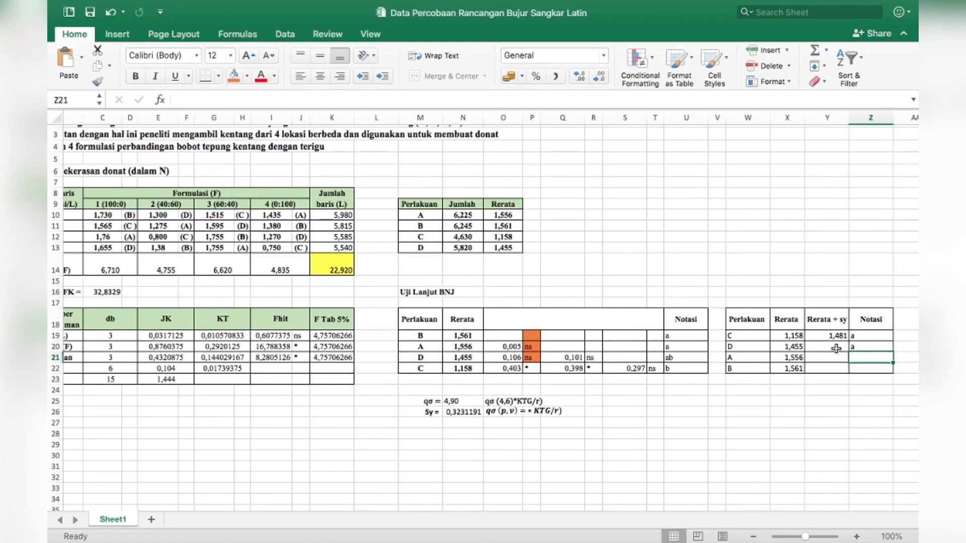
# Calculate Rerata + sy for treatment D in Y20 with the formula =X20+N26.
pyautogui.click(836, 348)
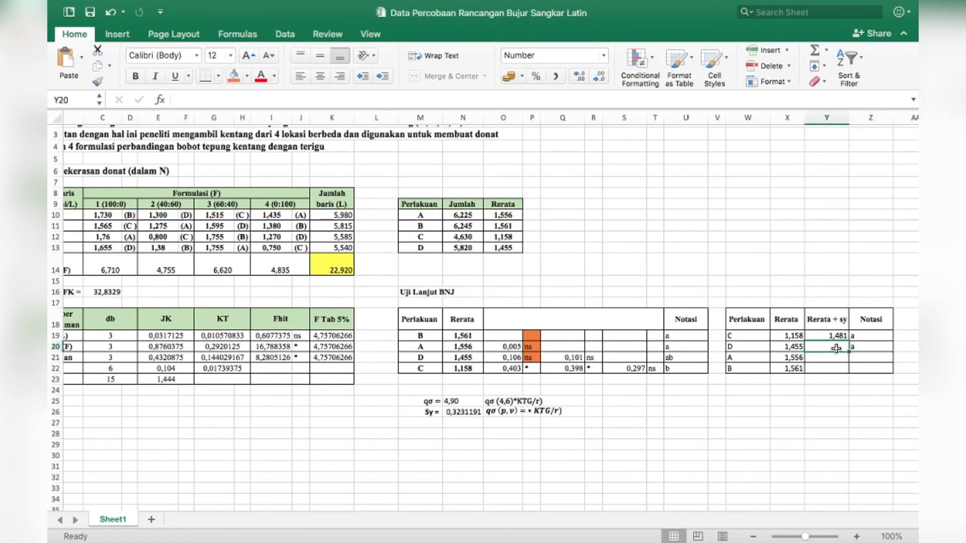
pyautogui.write('=')
pyautogui.click(794, 346)
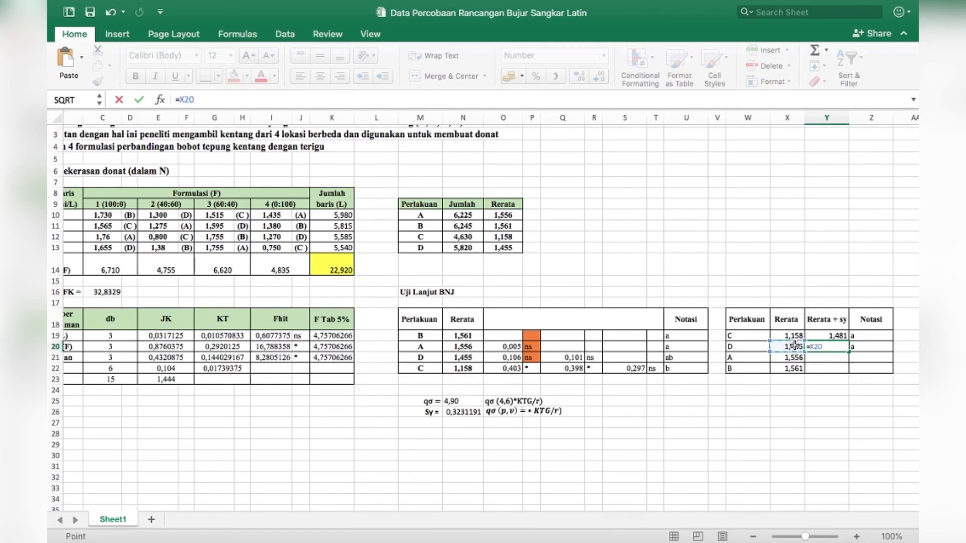
pyautogui.write('+')
pyautogui.click(472, 412)
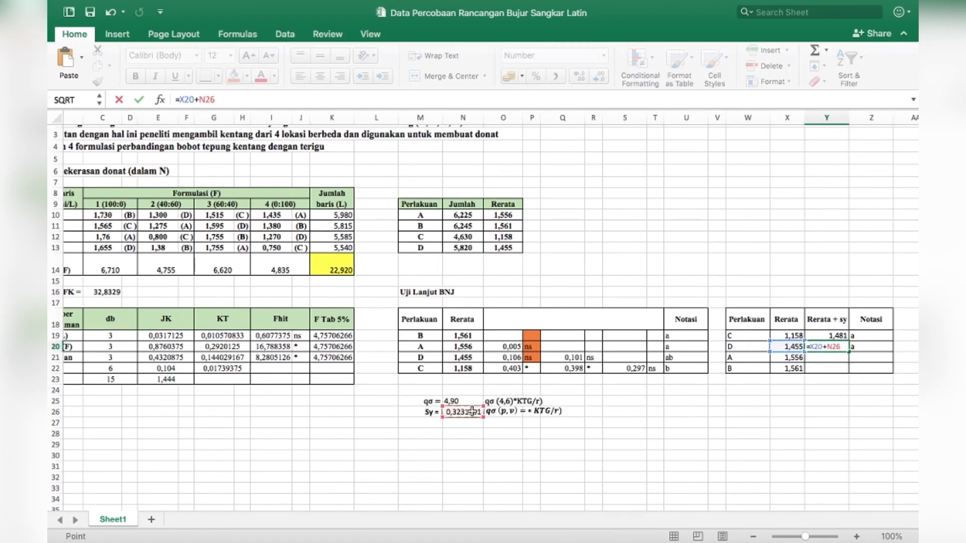
pyautogui.press('Return')
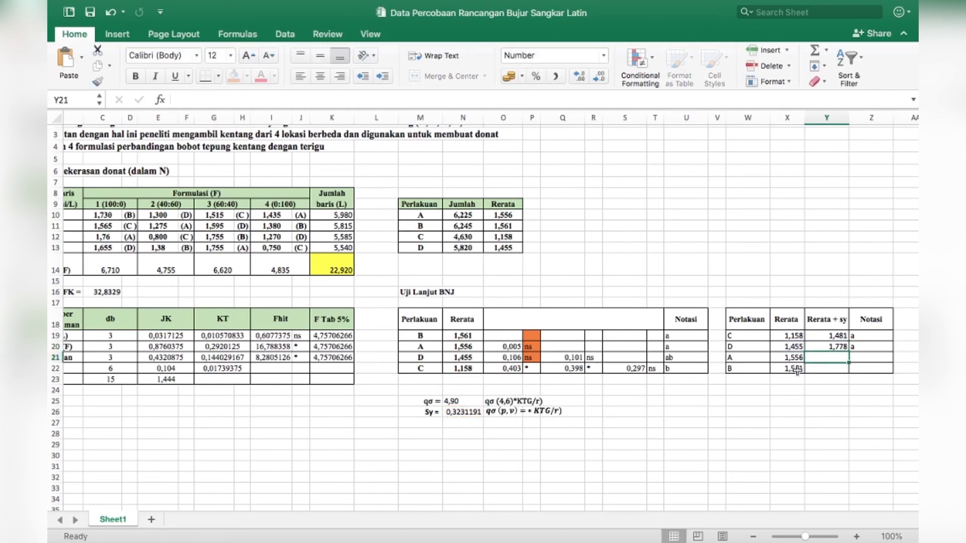
# Complete the Notasi column of the second BNJ table with ab for D, b for A and b for B.
pyautogui.click(863, 348)
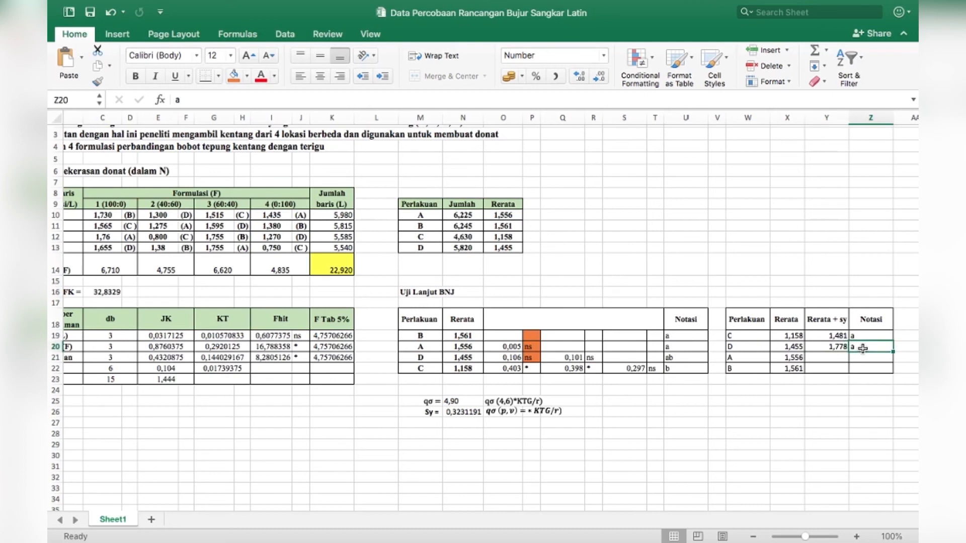
pyautogui.doubleClick(863, 348)
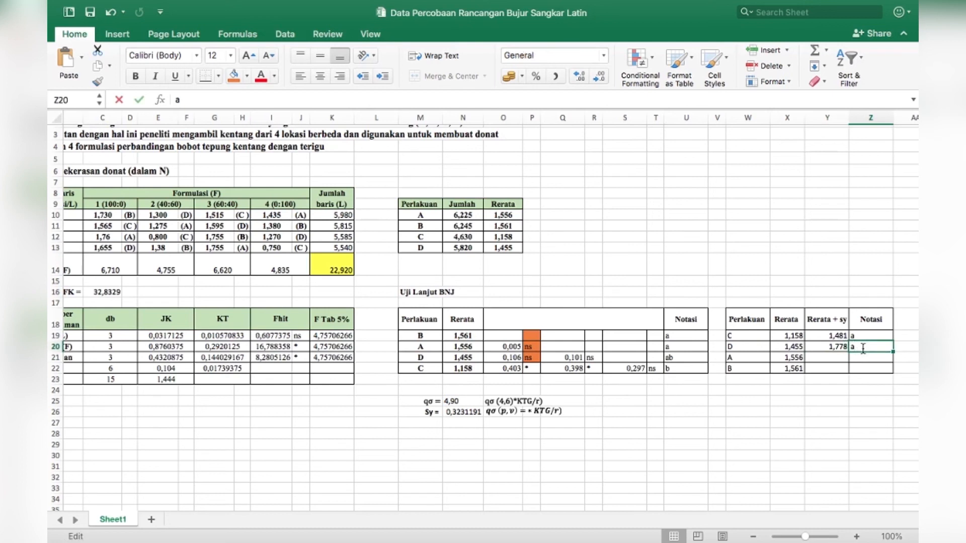
pyautogui.write('b')
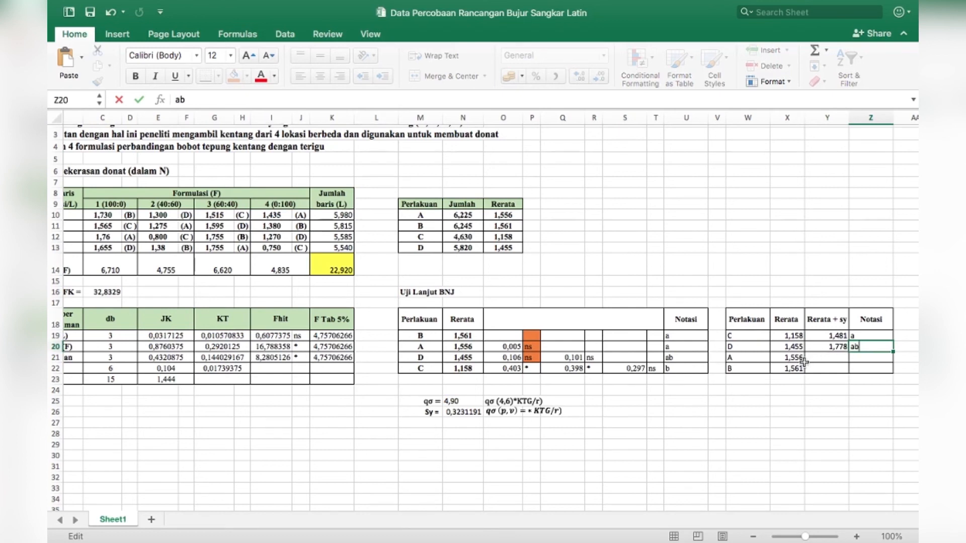
pyautogui.click(869, 359)
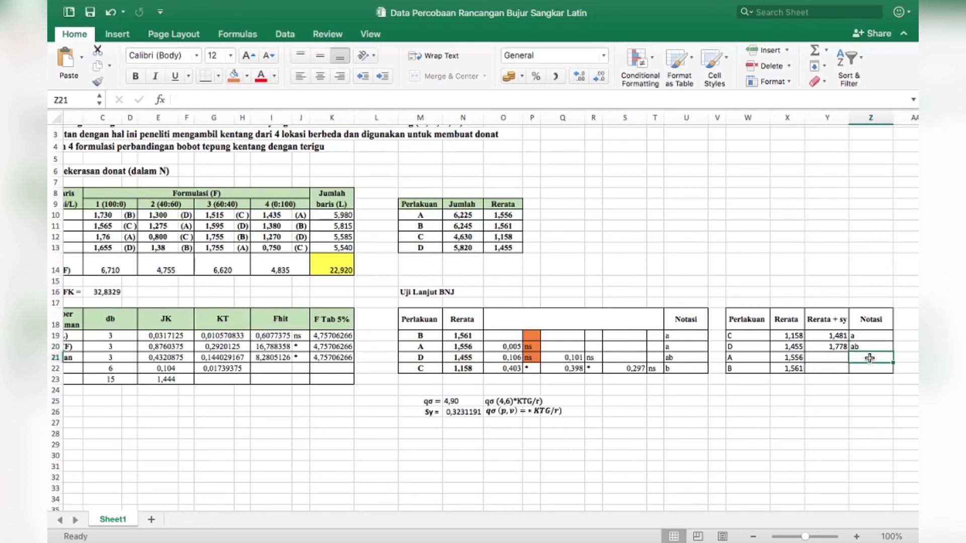
pyautogui.write('b')
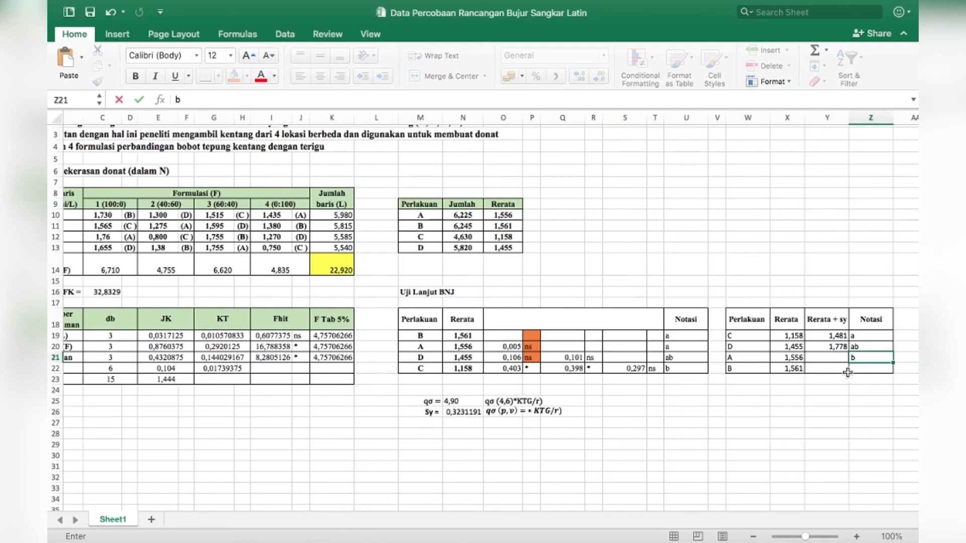
pyautogui.click(869, 370)
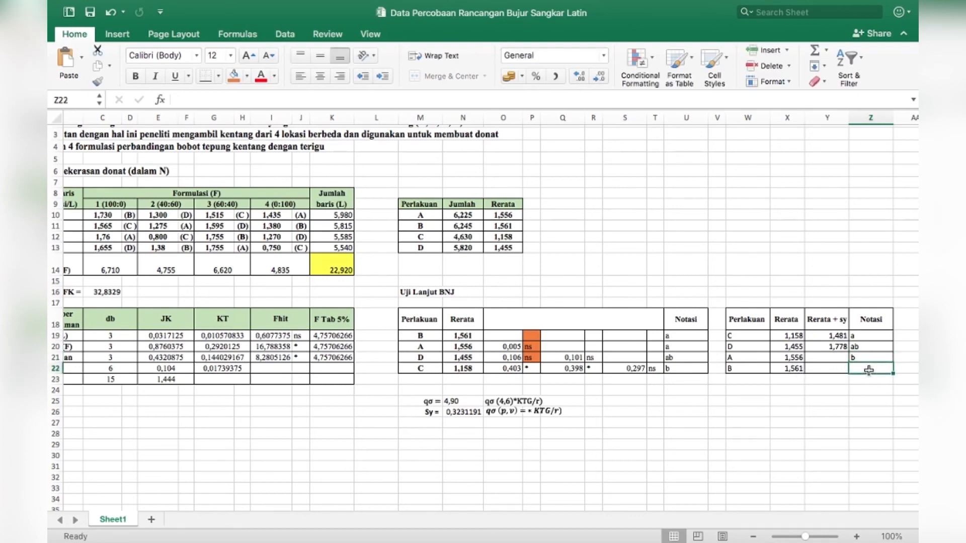
pyautogui.write('b')
pyautogui.click(875, 379)
pyautogui.scroll(1, 469, 288)
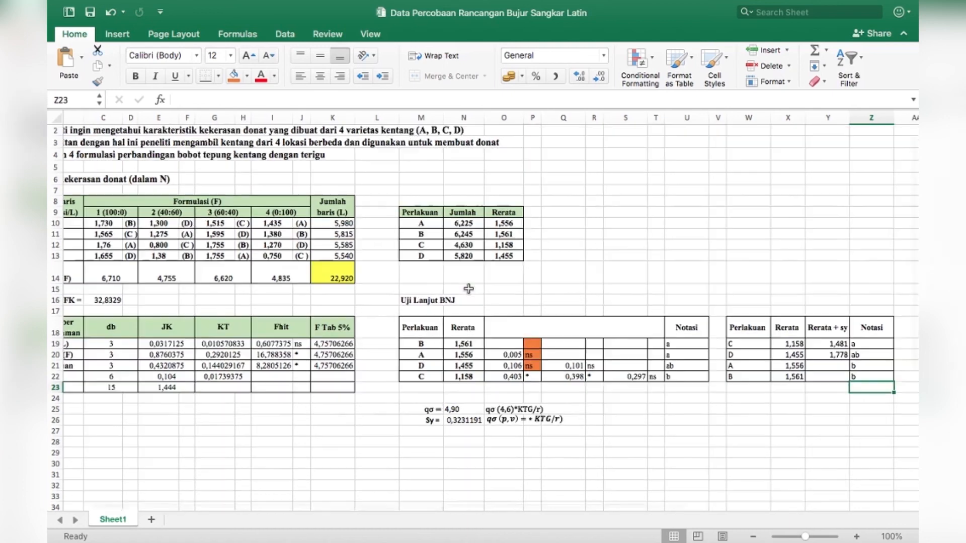